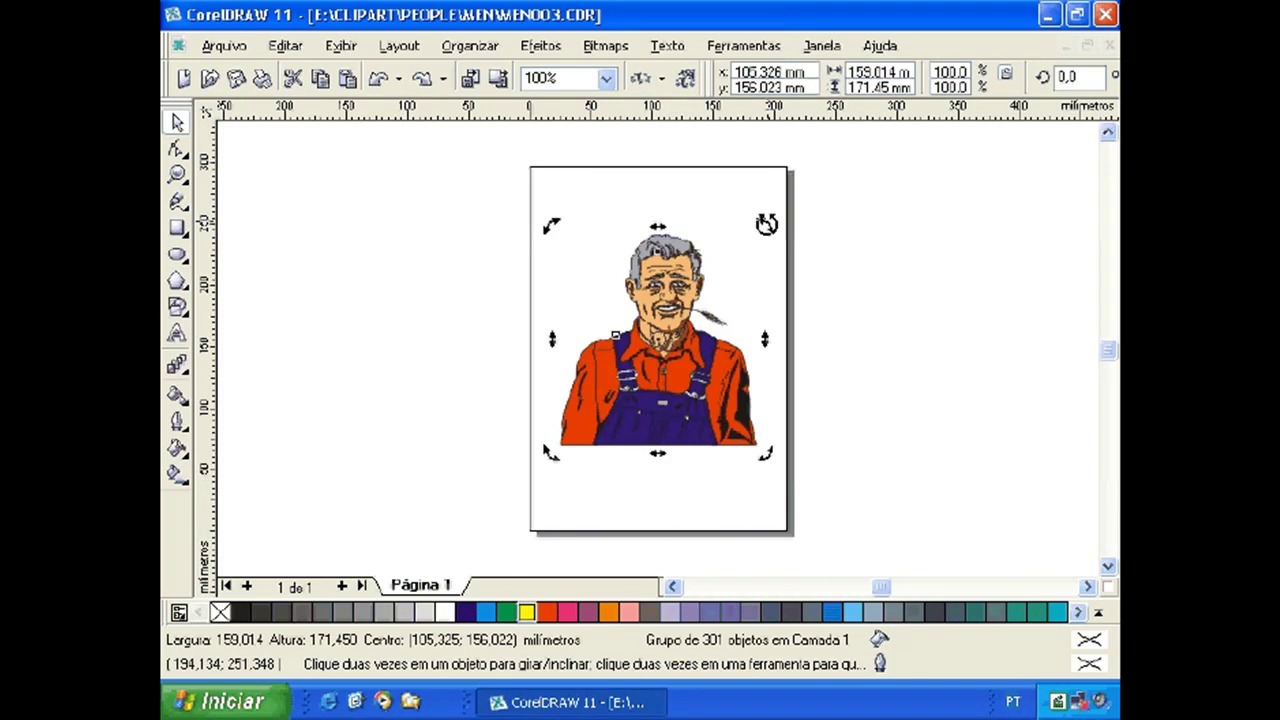
Rotate the man clip art to about 30°, rotate it again around a pivot below the figure to about 353°, and undo both rotations
drag(766, 224, 690, 207)
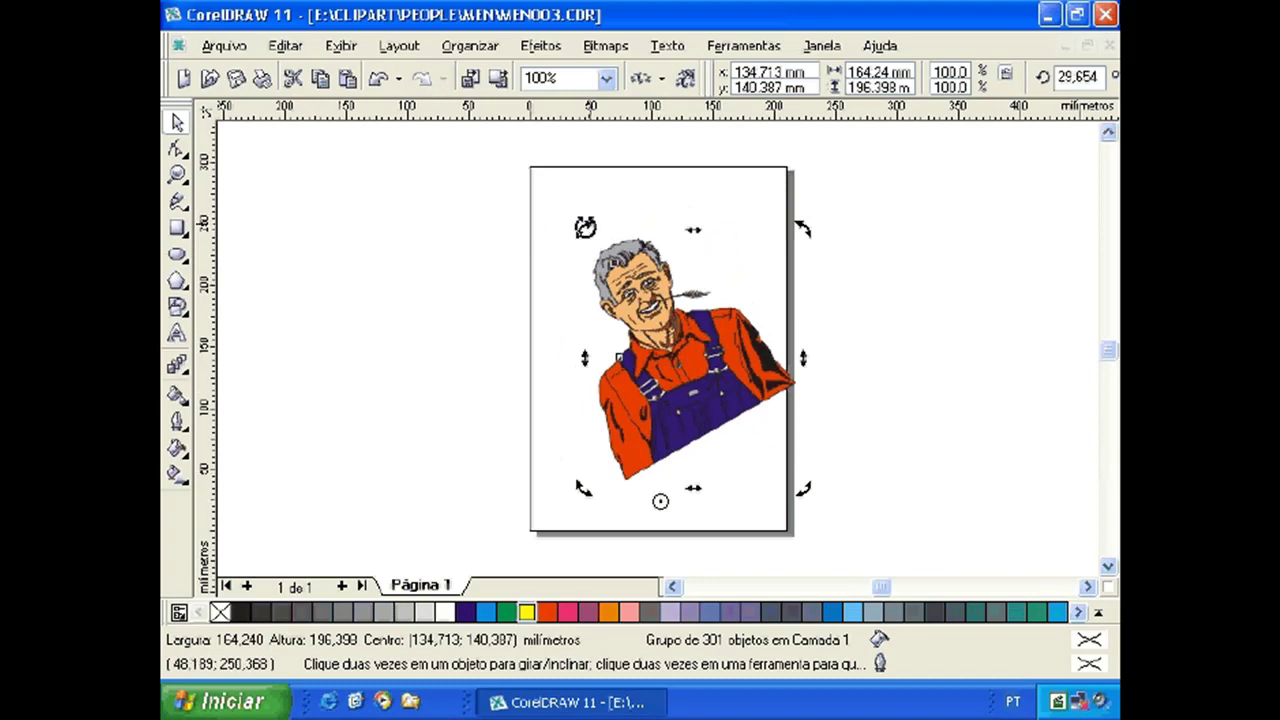
mouse_move(585, 228)
mouse_down()
mouse_move(617, 217)
mouse_move(751, 261)
mouse_up()
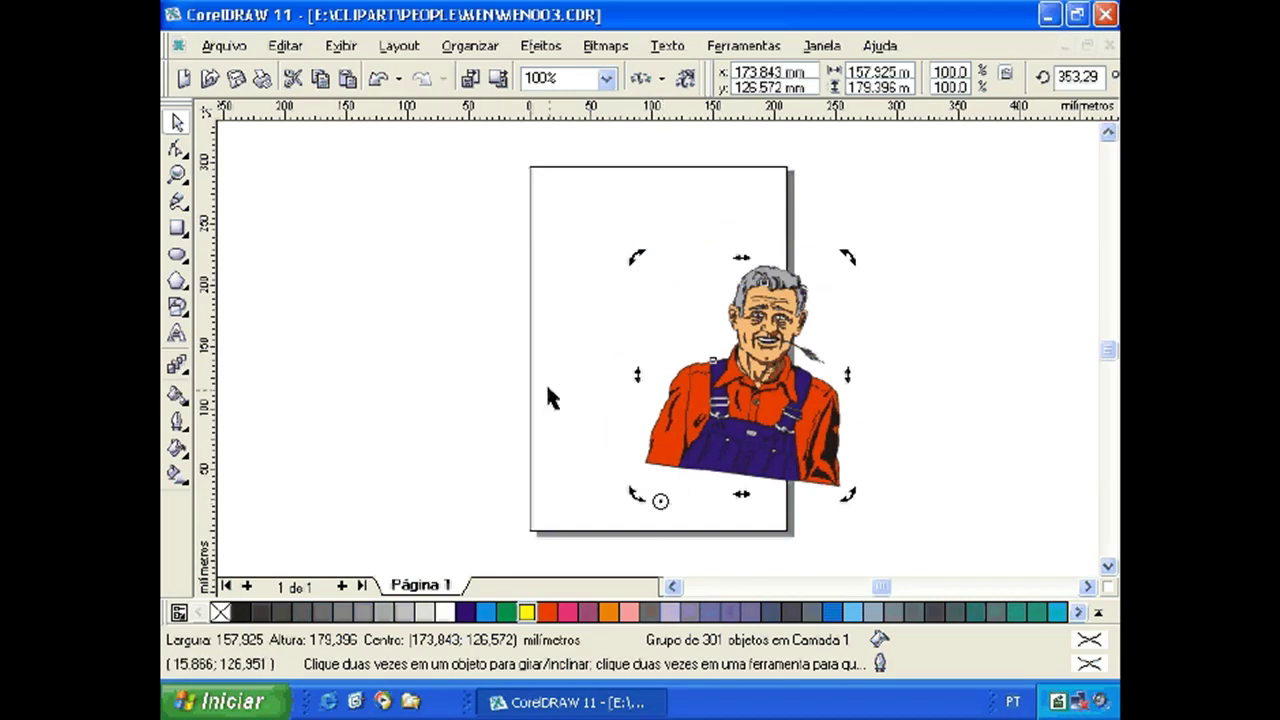
click(379, 80)
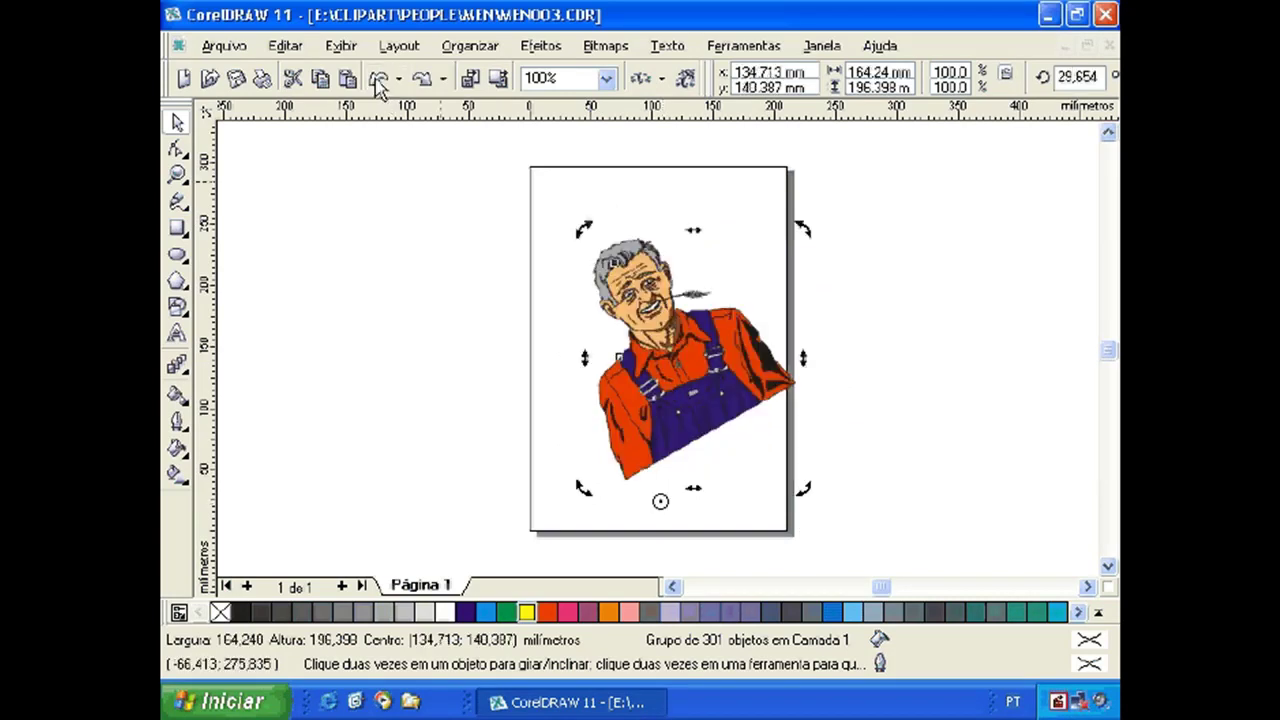
click(379, 80)
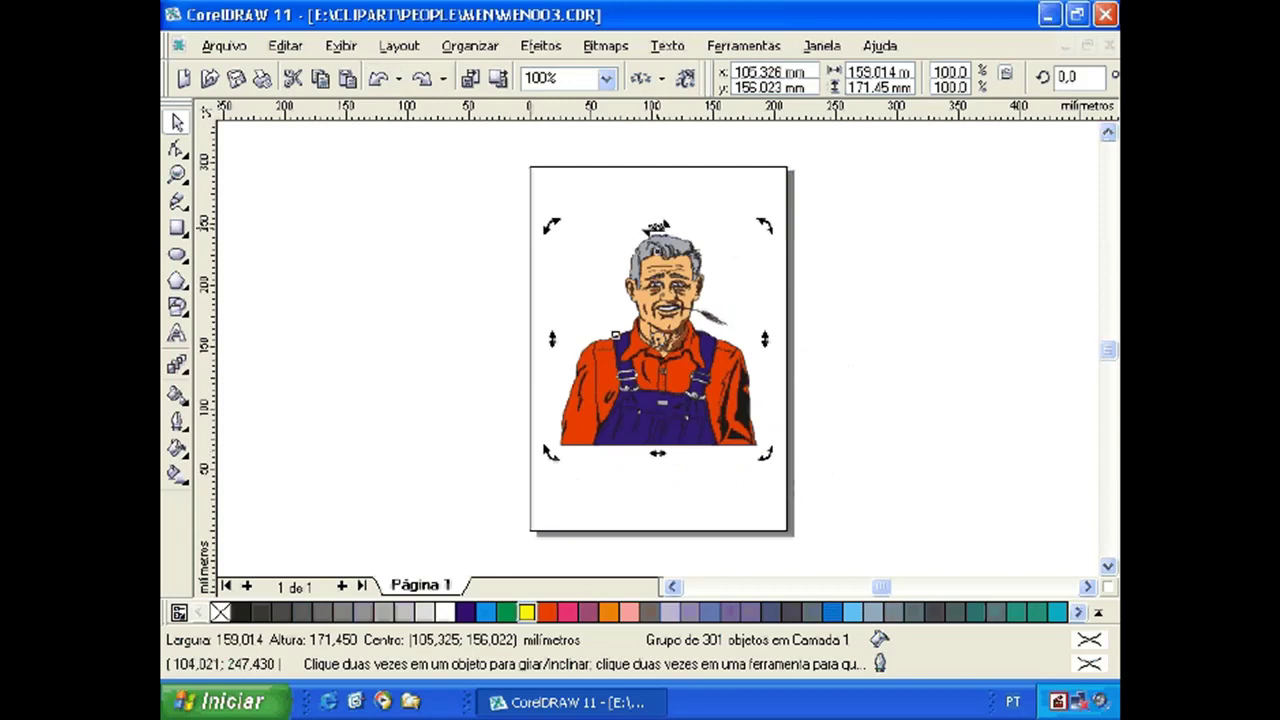
Skew the man horizontally to the left, move its centre of rotation below the figure, and skew it back to the right
drag(656, 228, 656, 228)
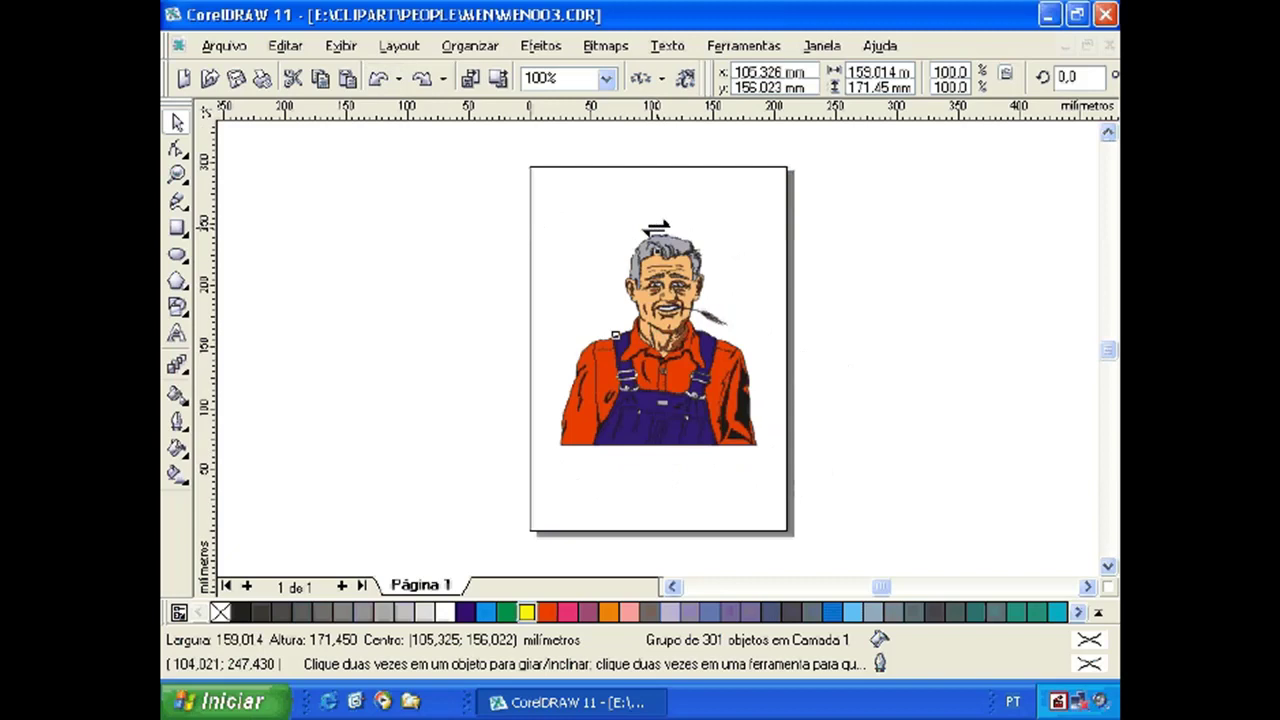
mouse_move(656, 228)
mouse_down()
mouse_move(620, 220)
mouse_move(537, 243)
mouse_up()
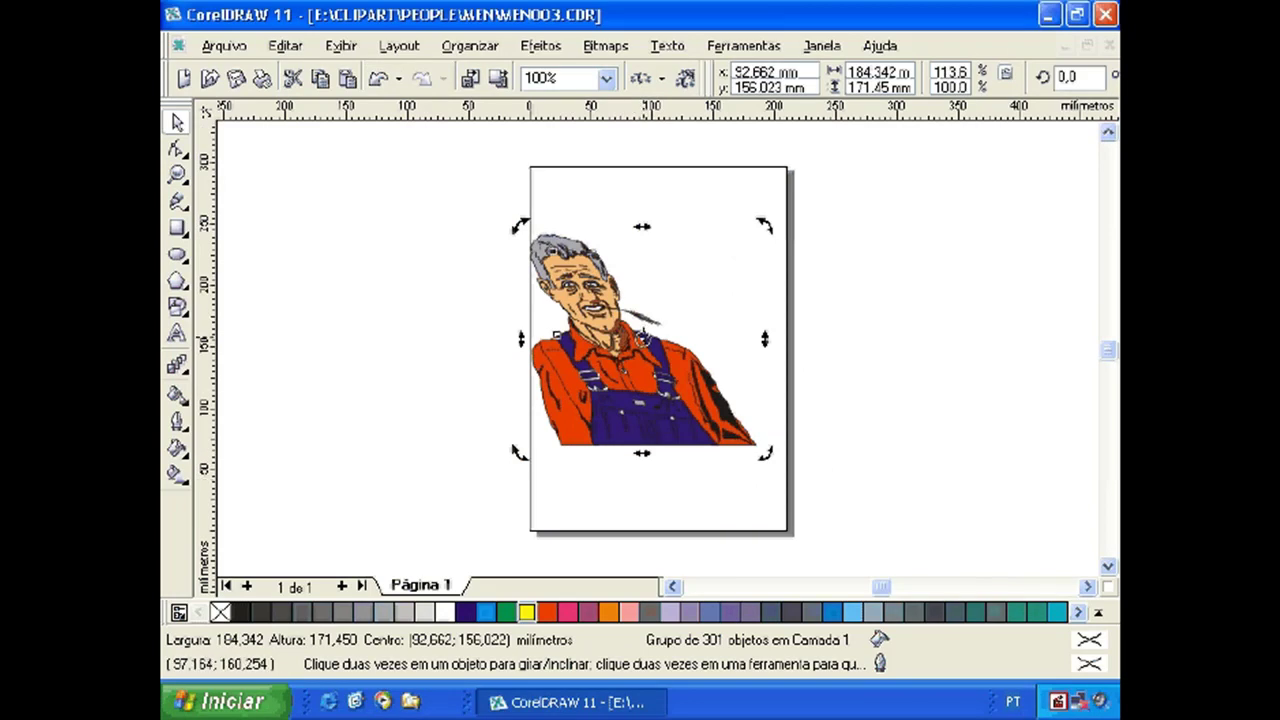
drag(648, 334, 655, 482)
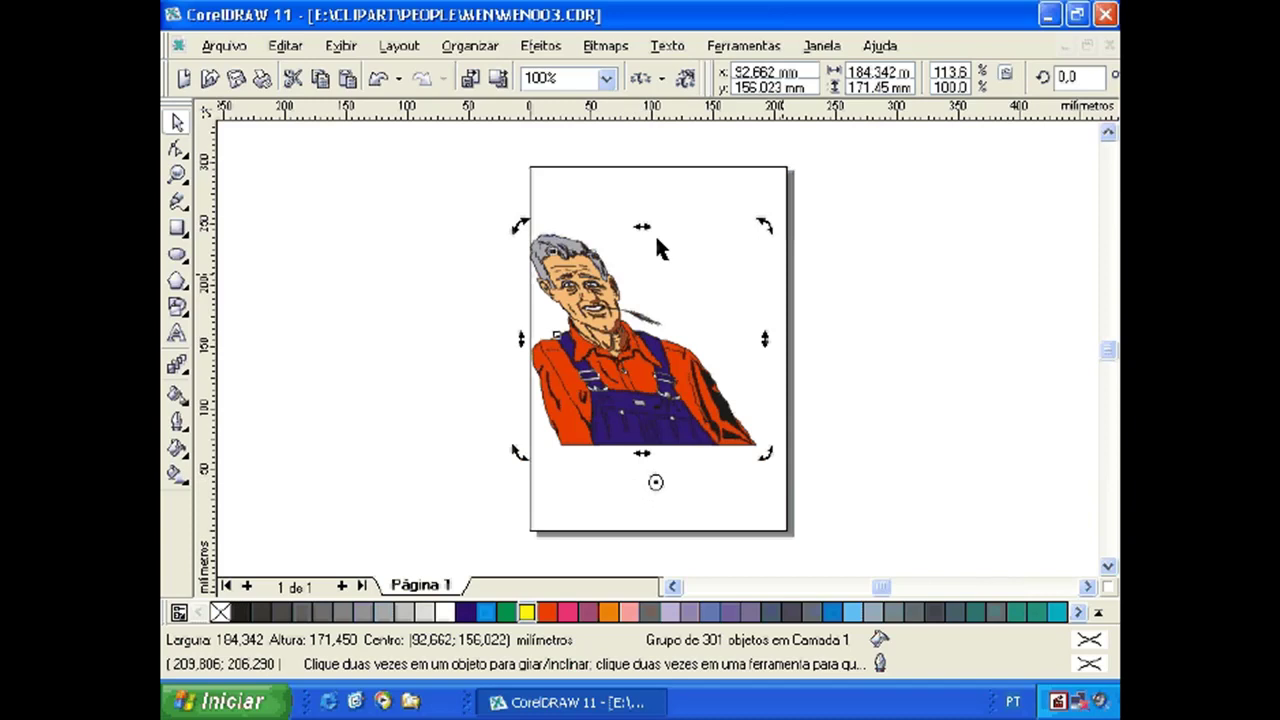
drag(641, 226, 849, 263)
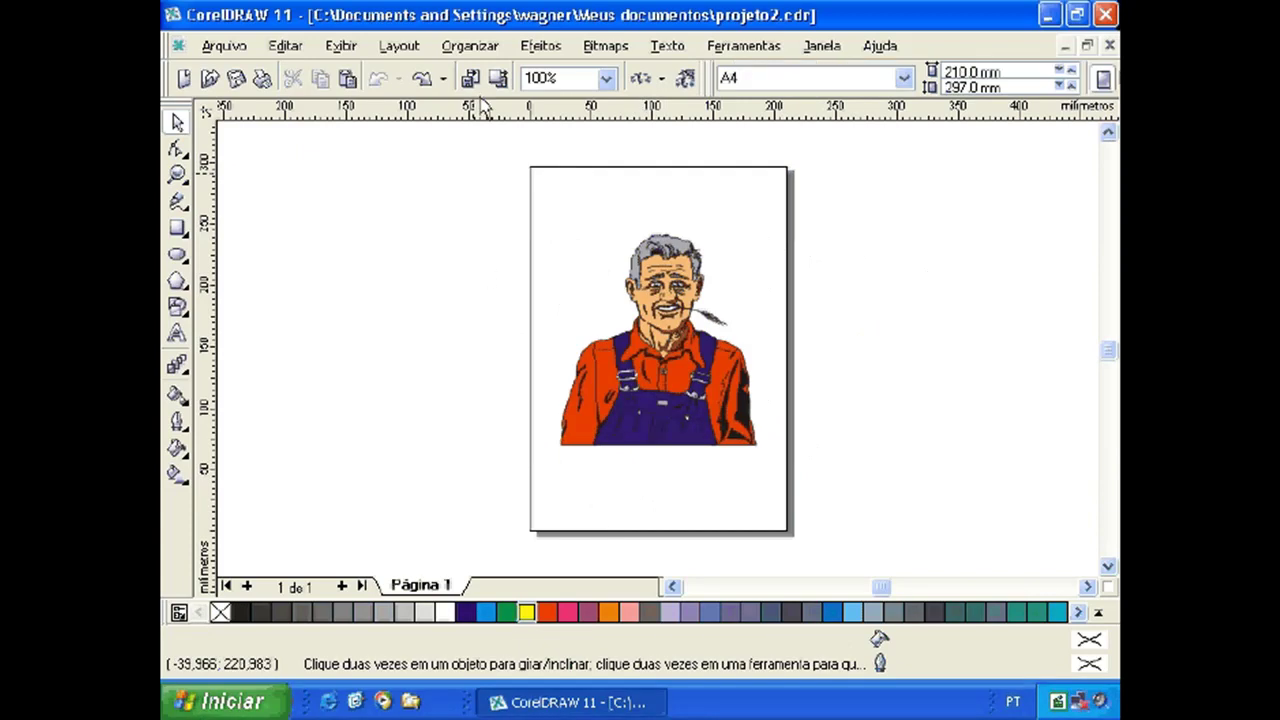
Open the Escalar transformation settings and select the man clip art in projeto2.cdr
click(470, 48)
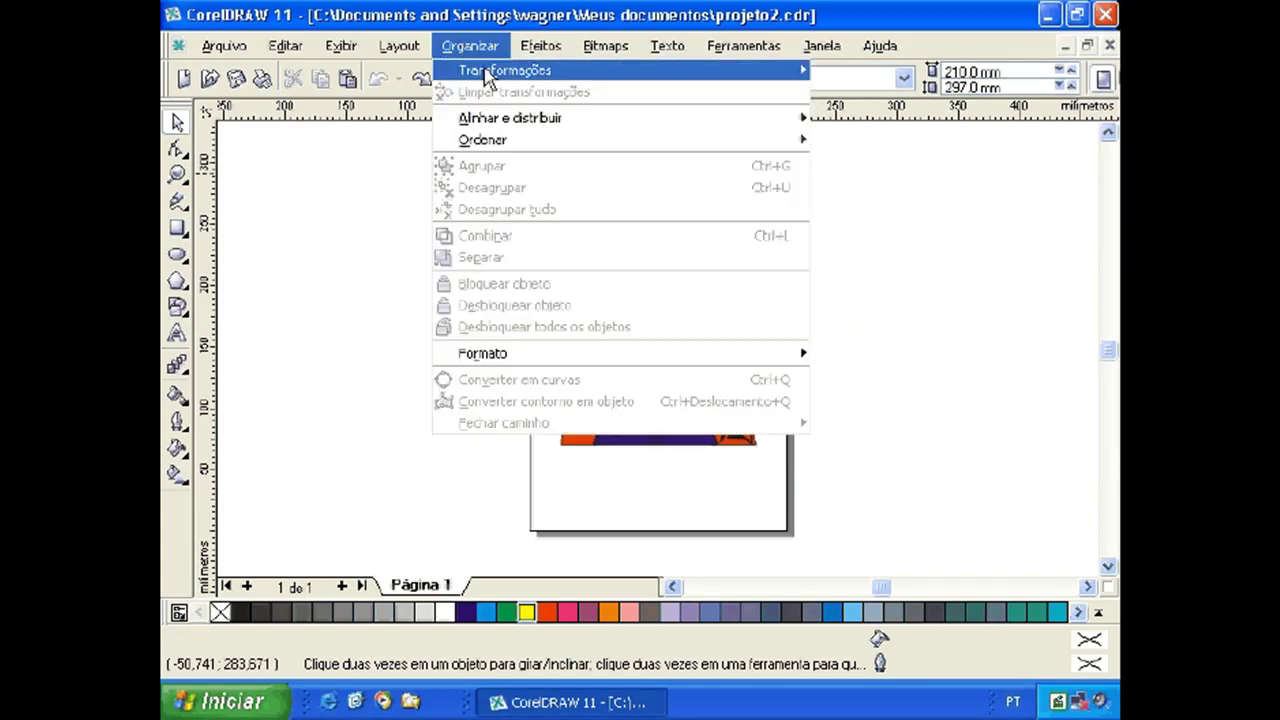
mouse_move(500, 80)
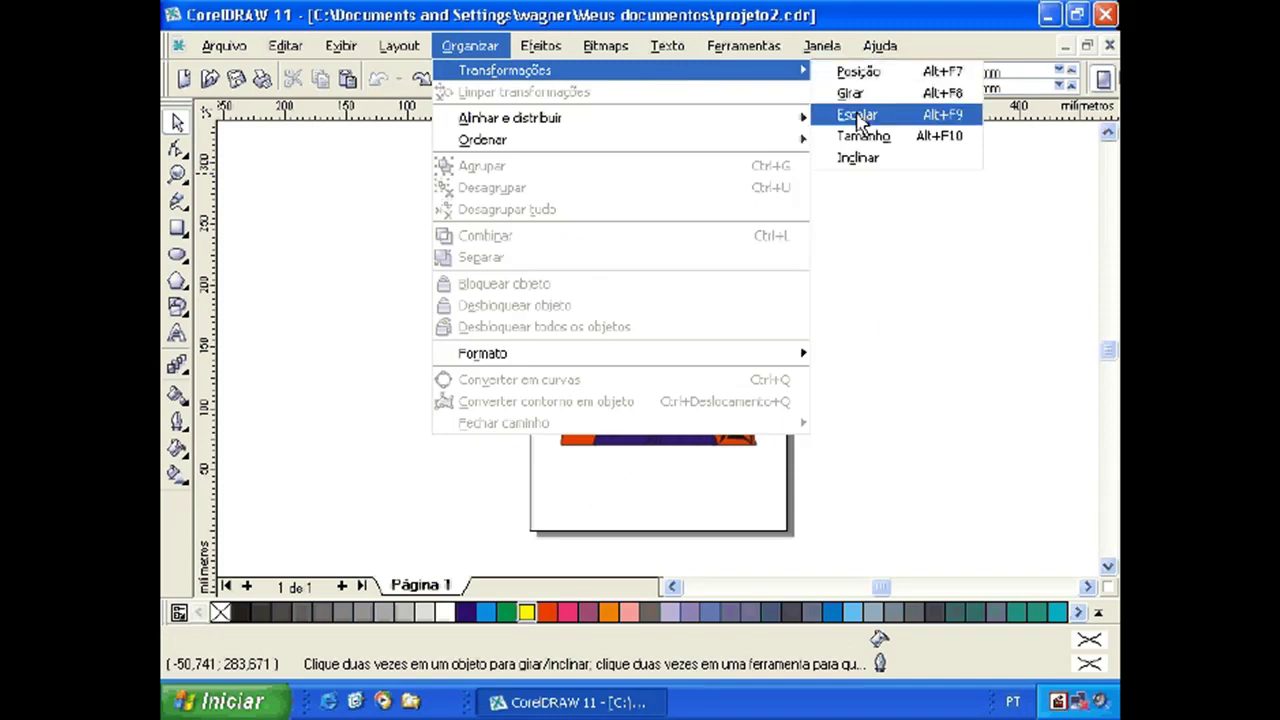
click(858, 118)
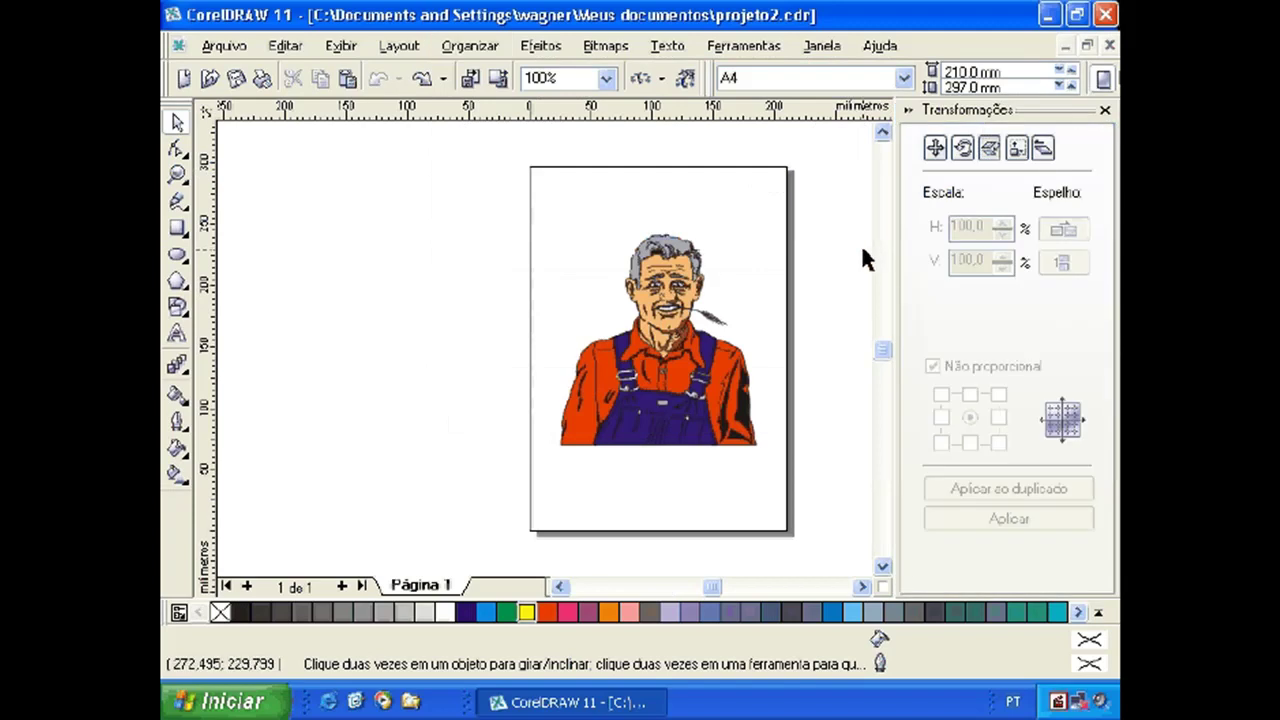
click(668, 330)
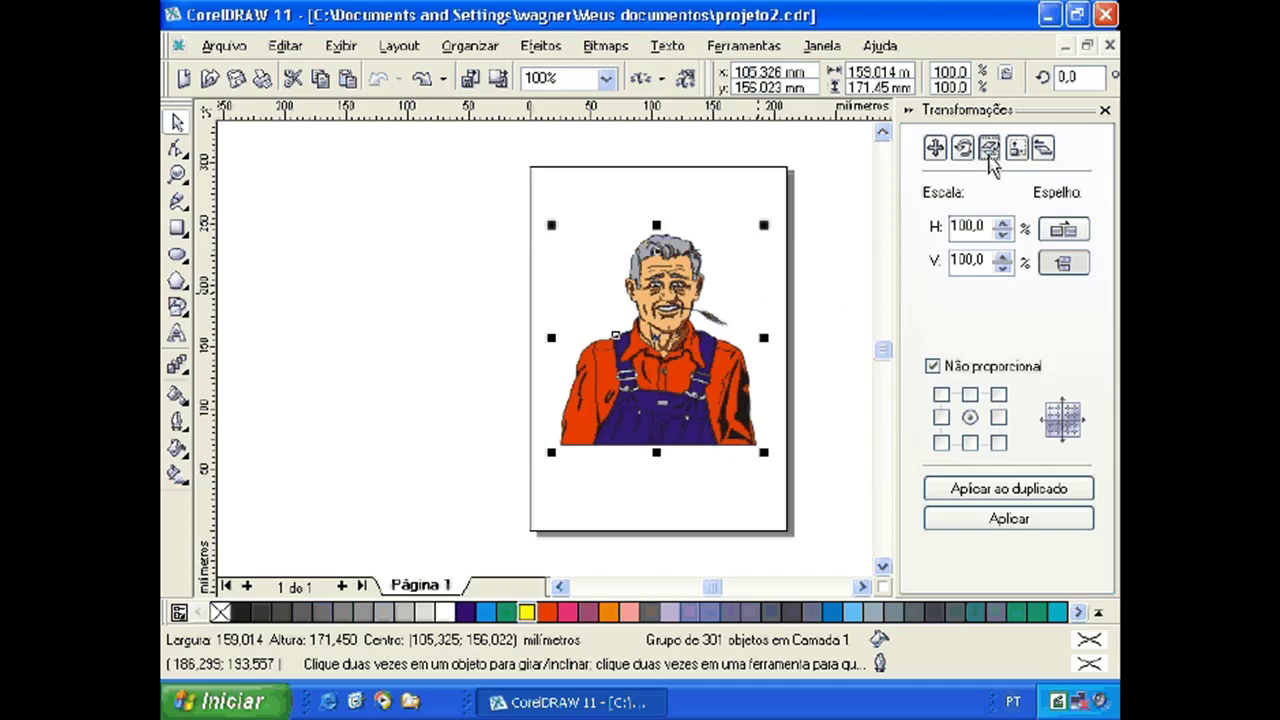
key(Escape)
click(675, 328)
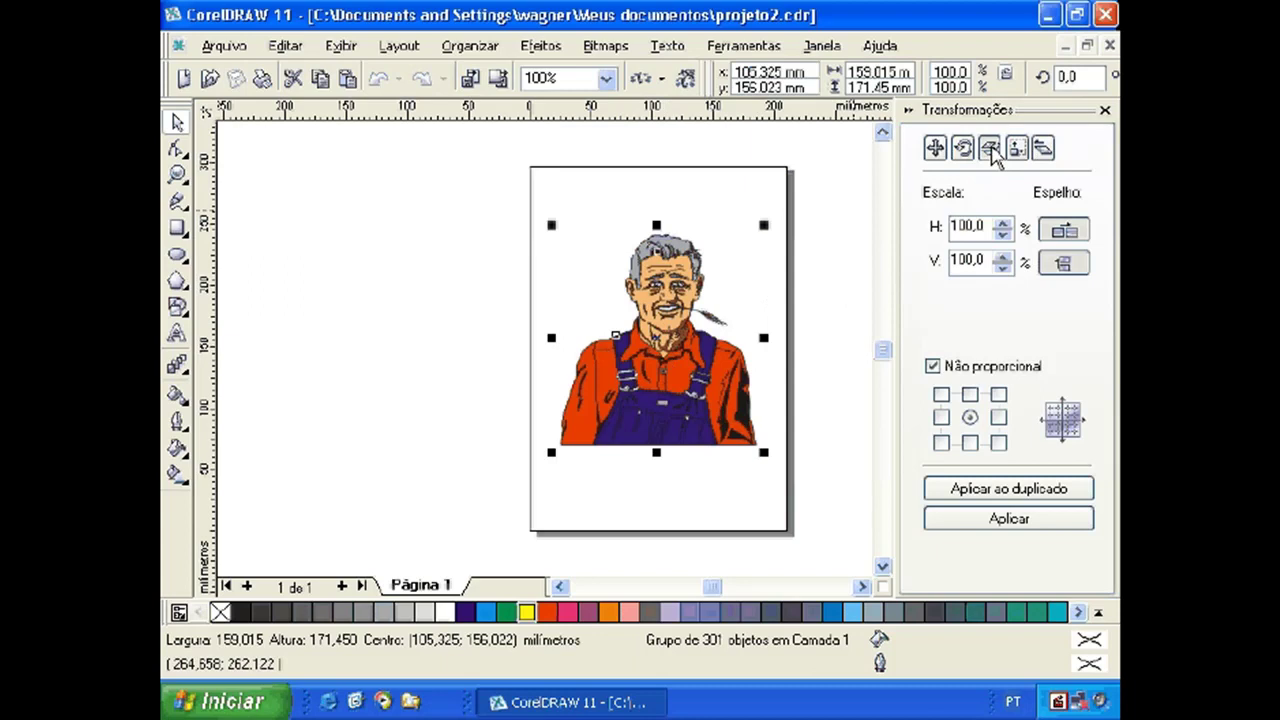
click(990, 149)
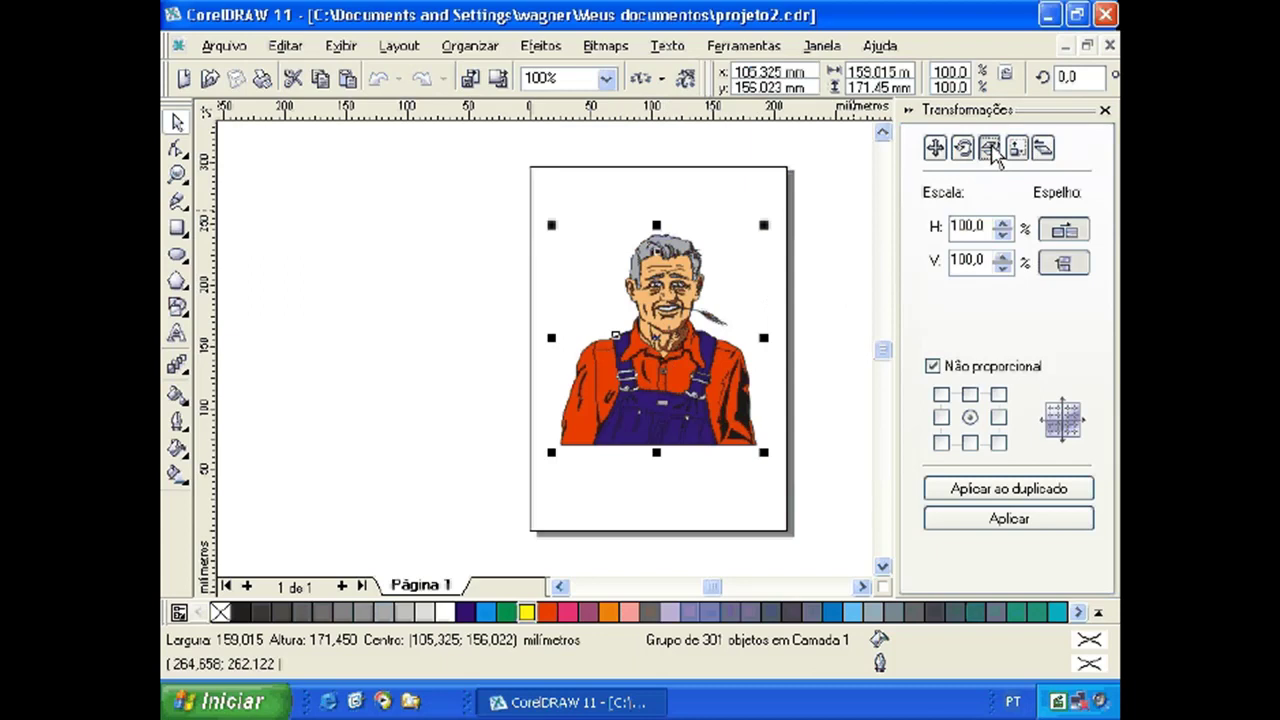
Mirror the man both horizontally and vertically at 100% scale, and undo the mirroring
click(1066, 240)
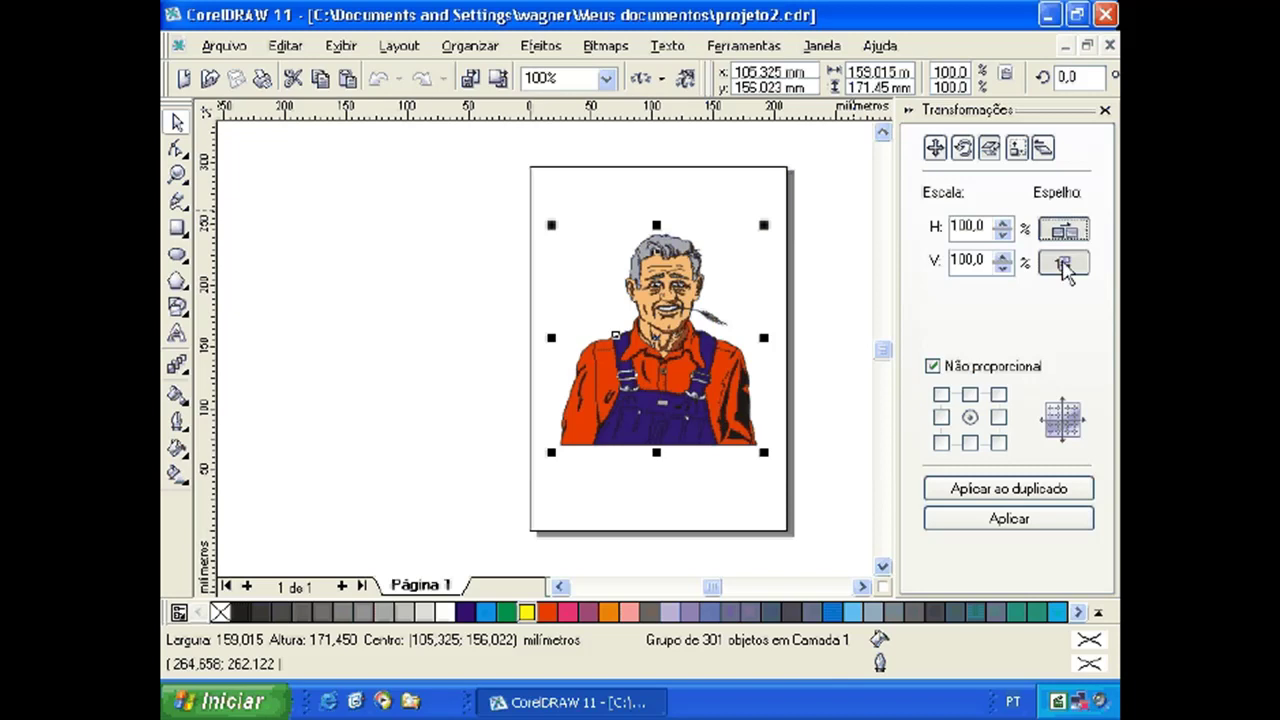
click(1064, 264)
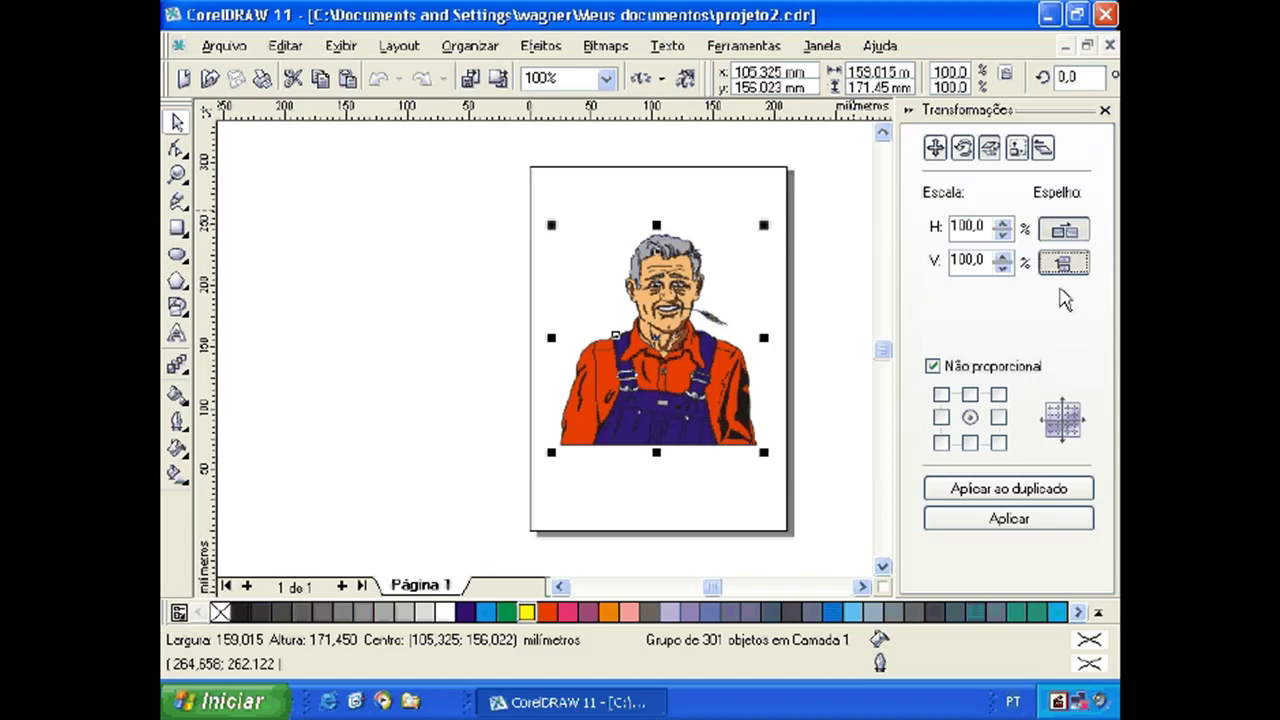
click(1000, 520)
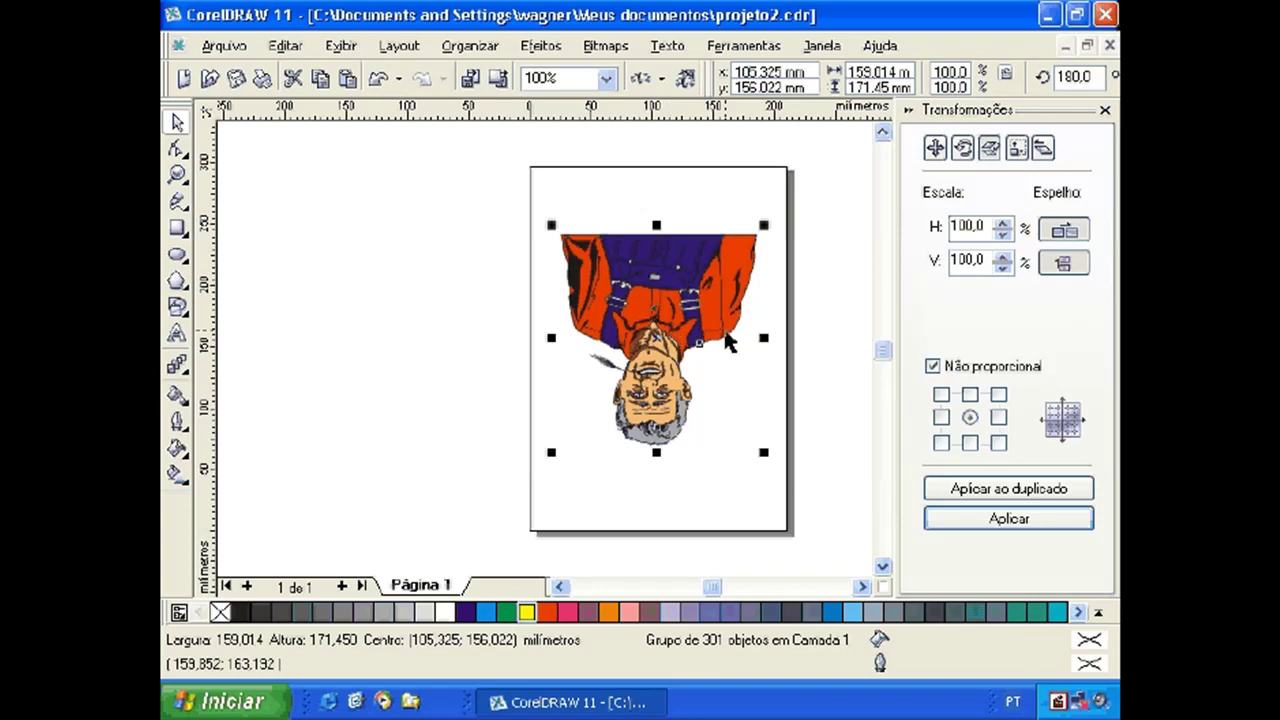
click(378, 77)
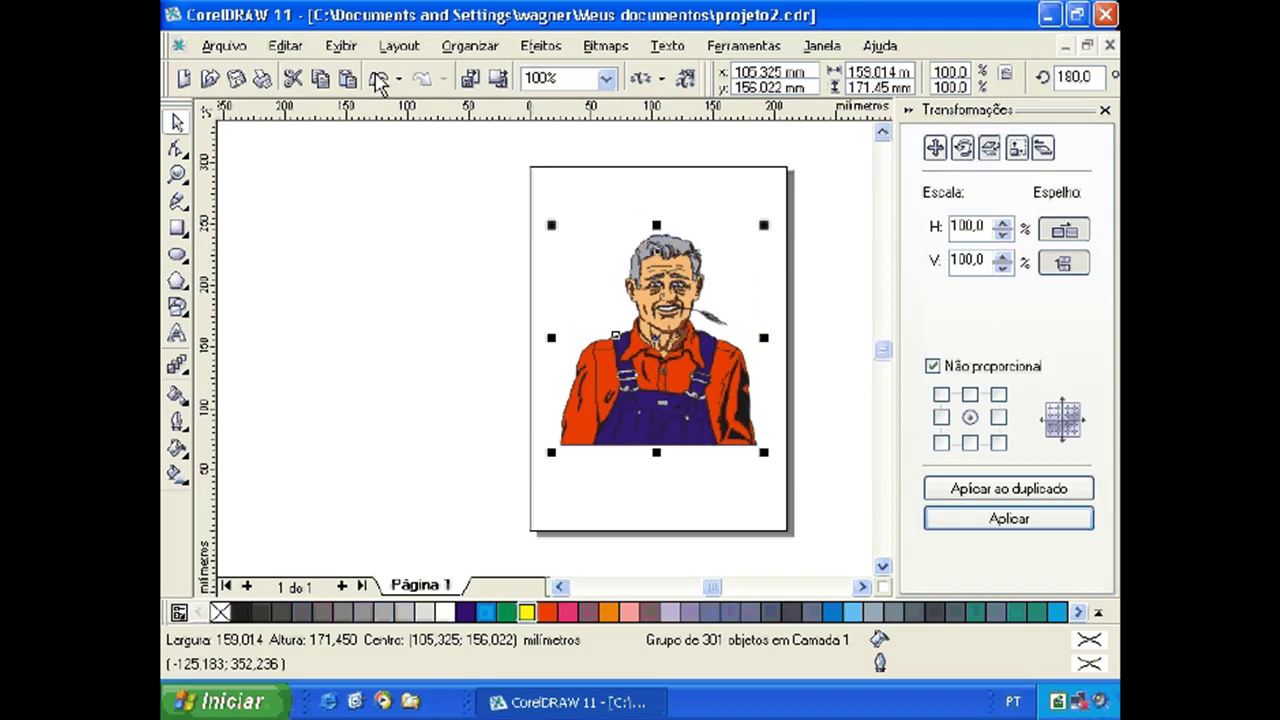
Mirror the man horizontally only, flip the mirrored figure vertically only, and undo both transformations
click(1064, 262)
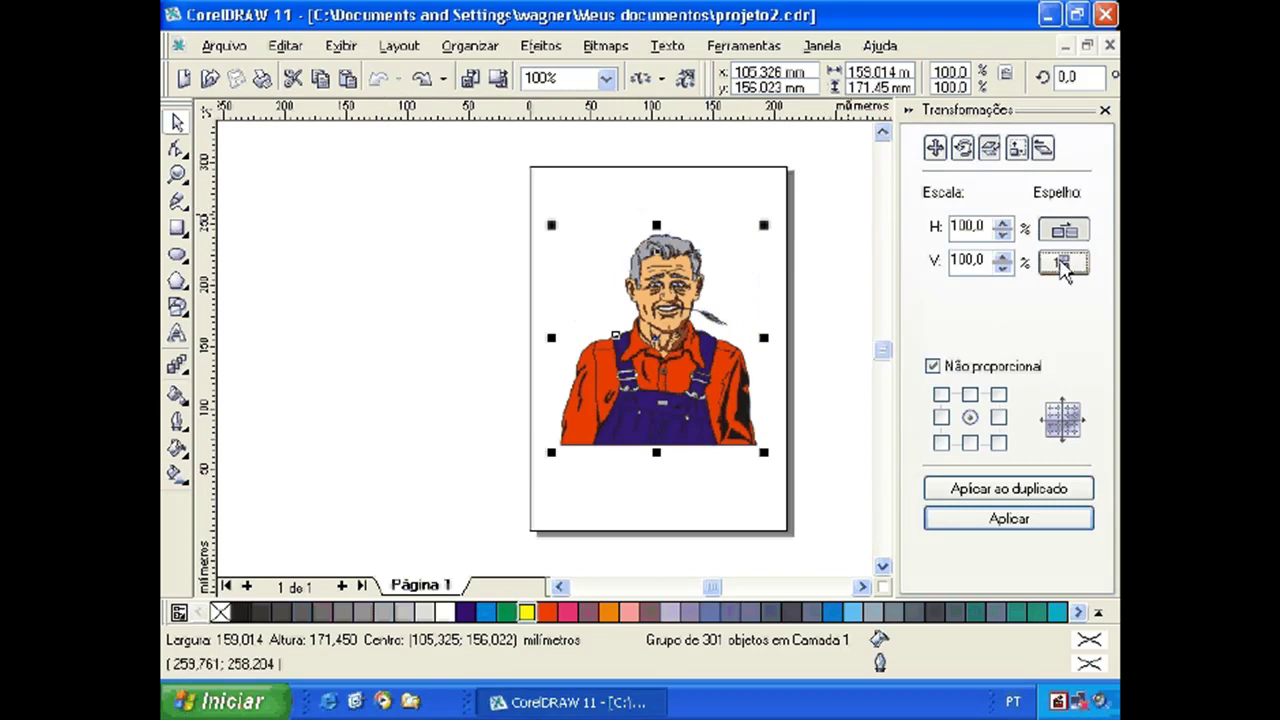
click(1005, 521)
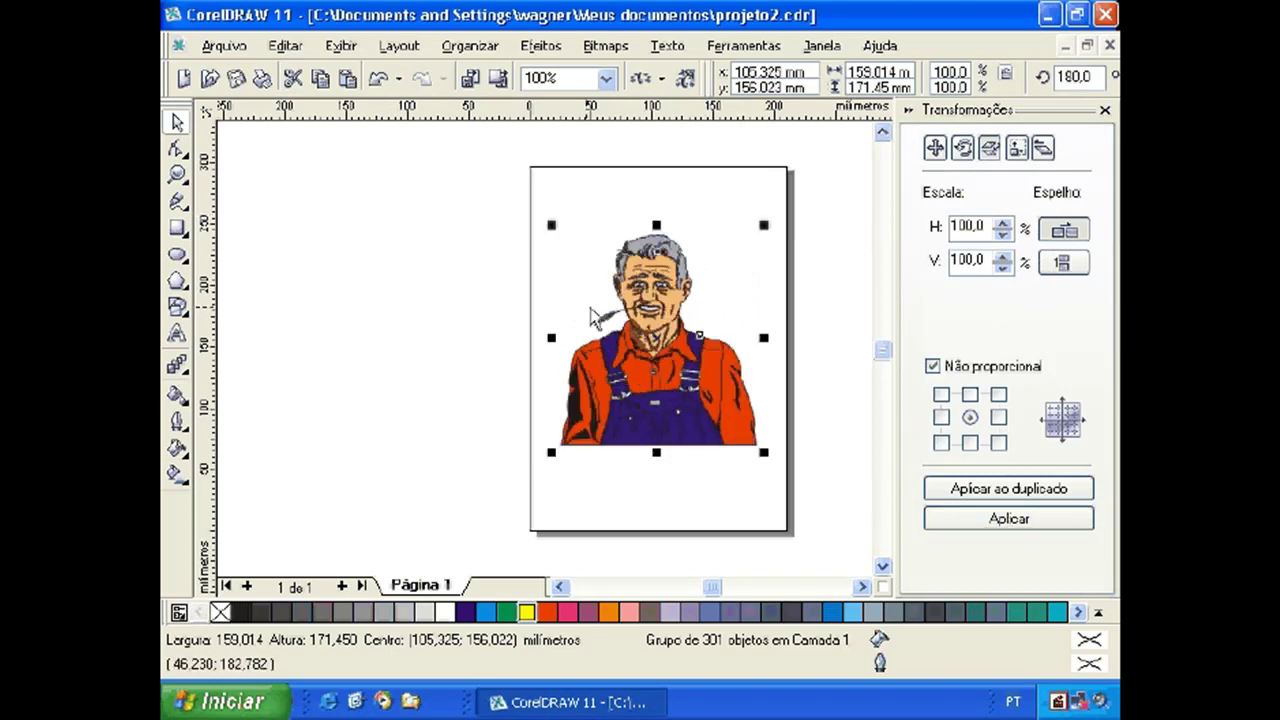
click(1063, 238)
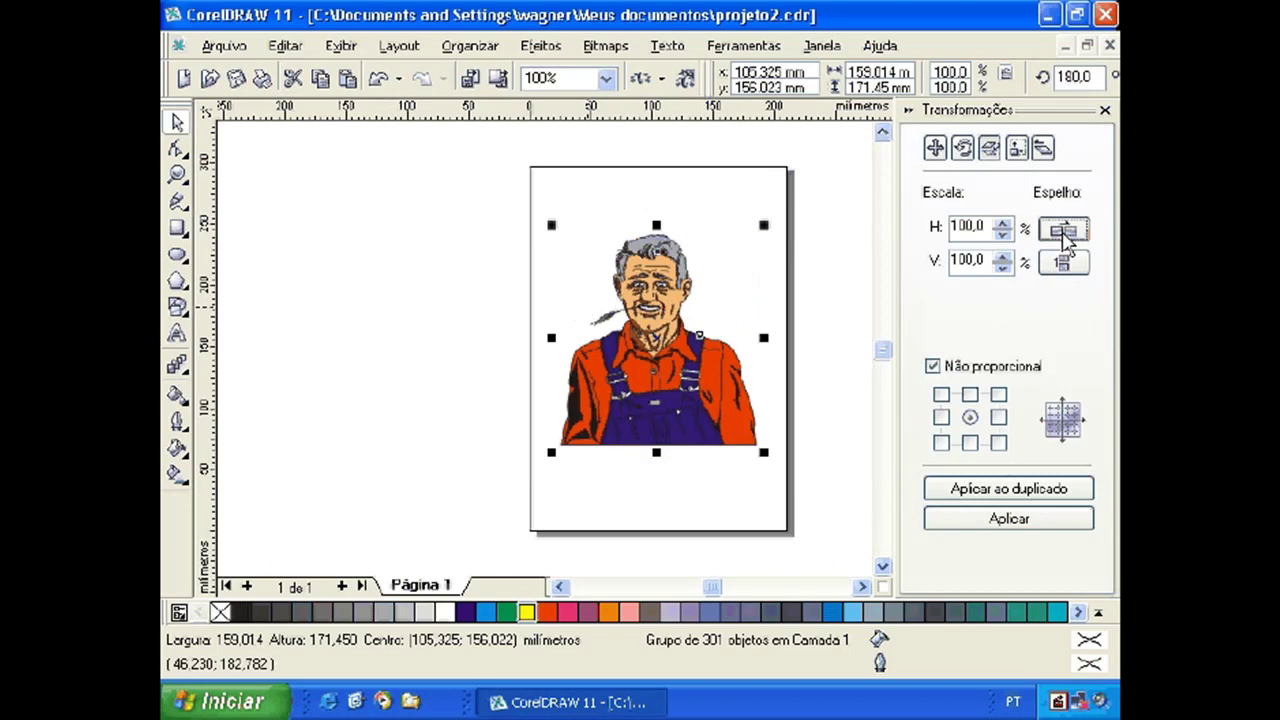
click(1063, 262)
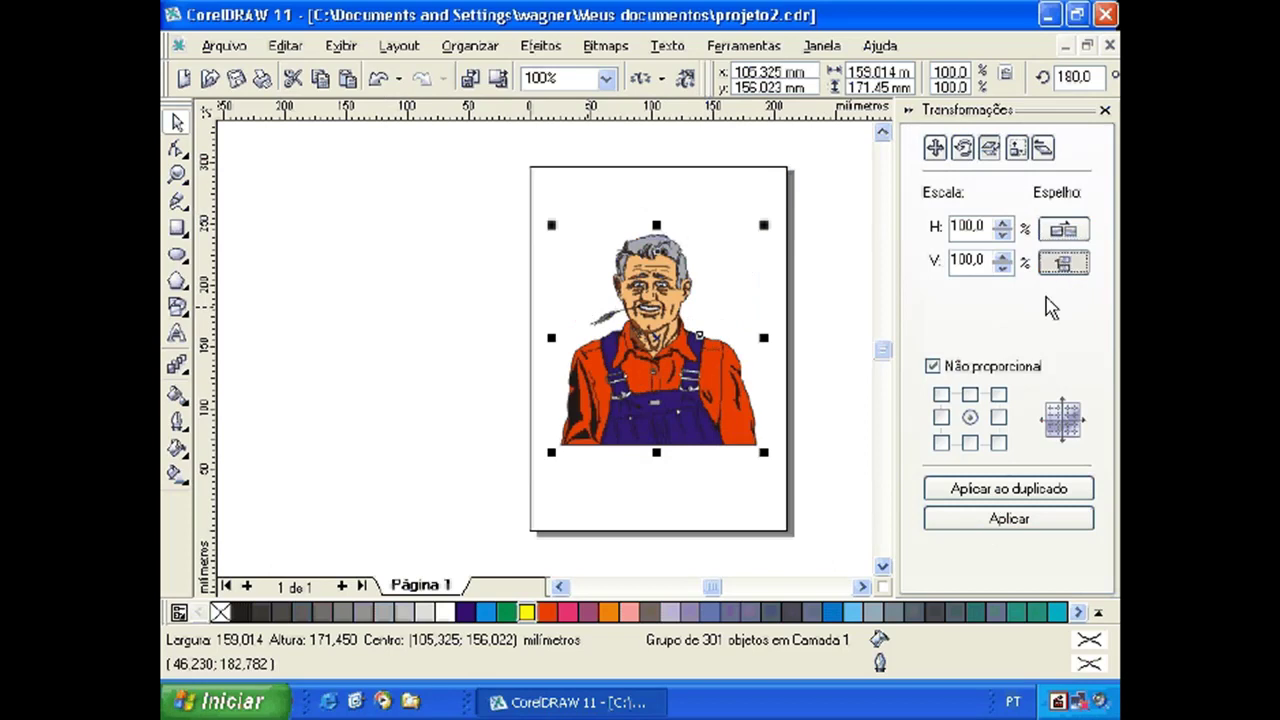
click(1005, 518)
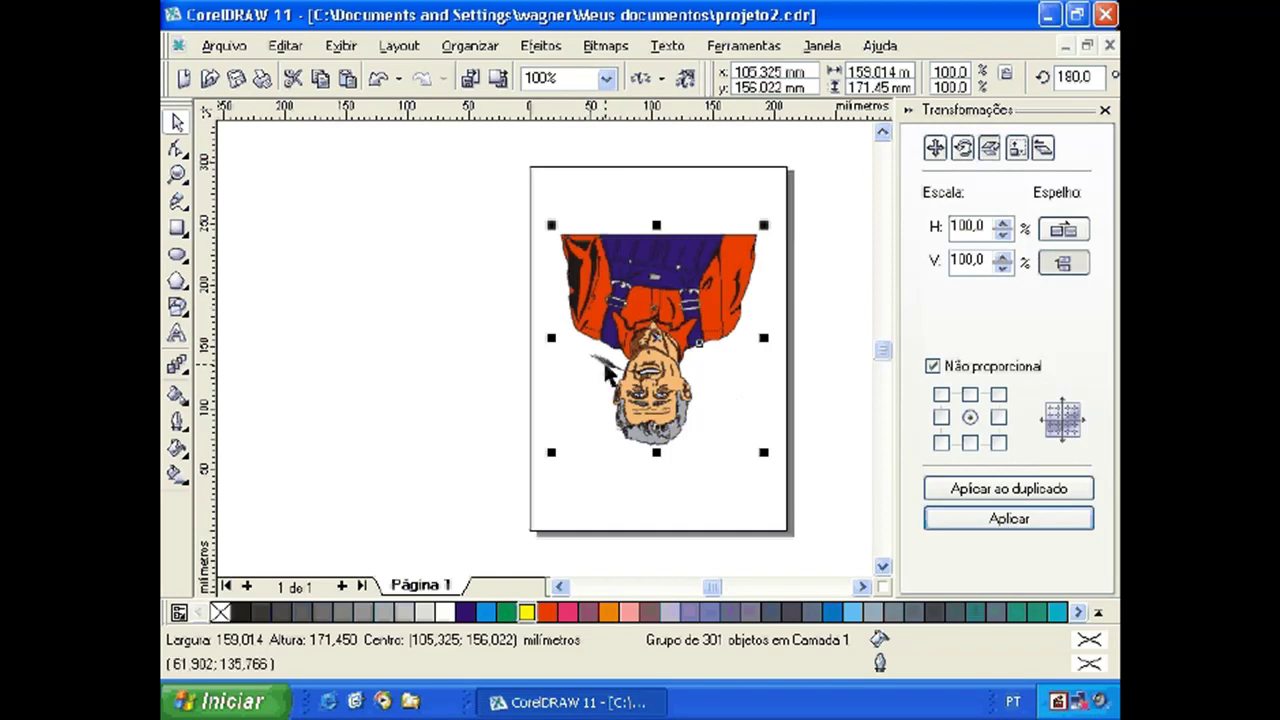
click(378, 80)
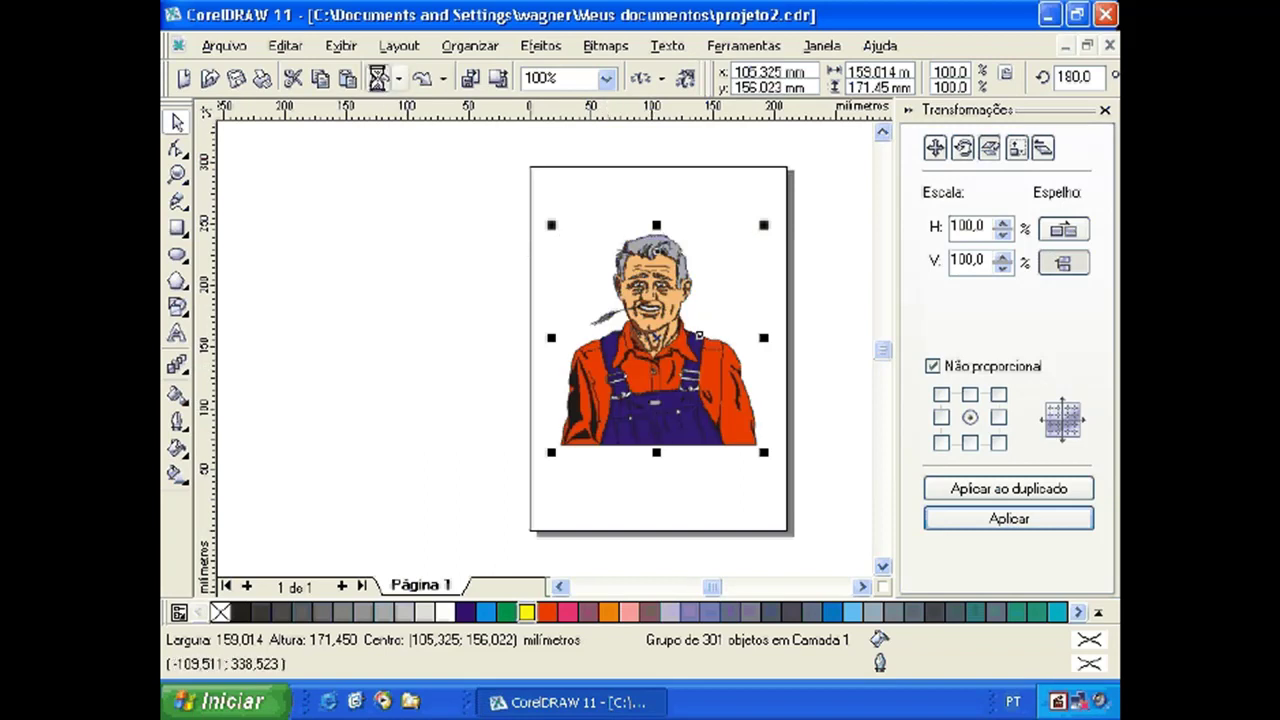
click(378, 80)
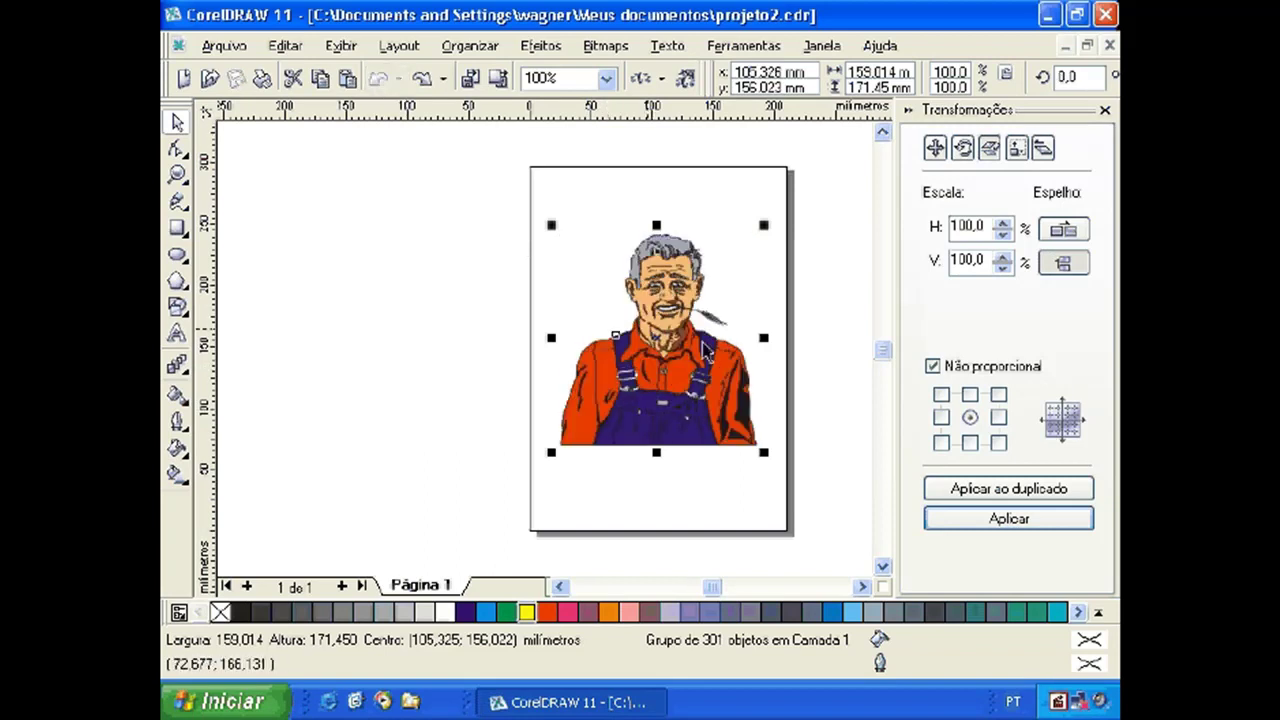
Create a horizontally mirrored duplicate of the man and move it beside the original, centred at about x -56 mm, y 161 mm
click(694, 481)
click(666, 340)
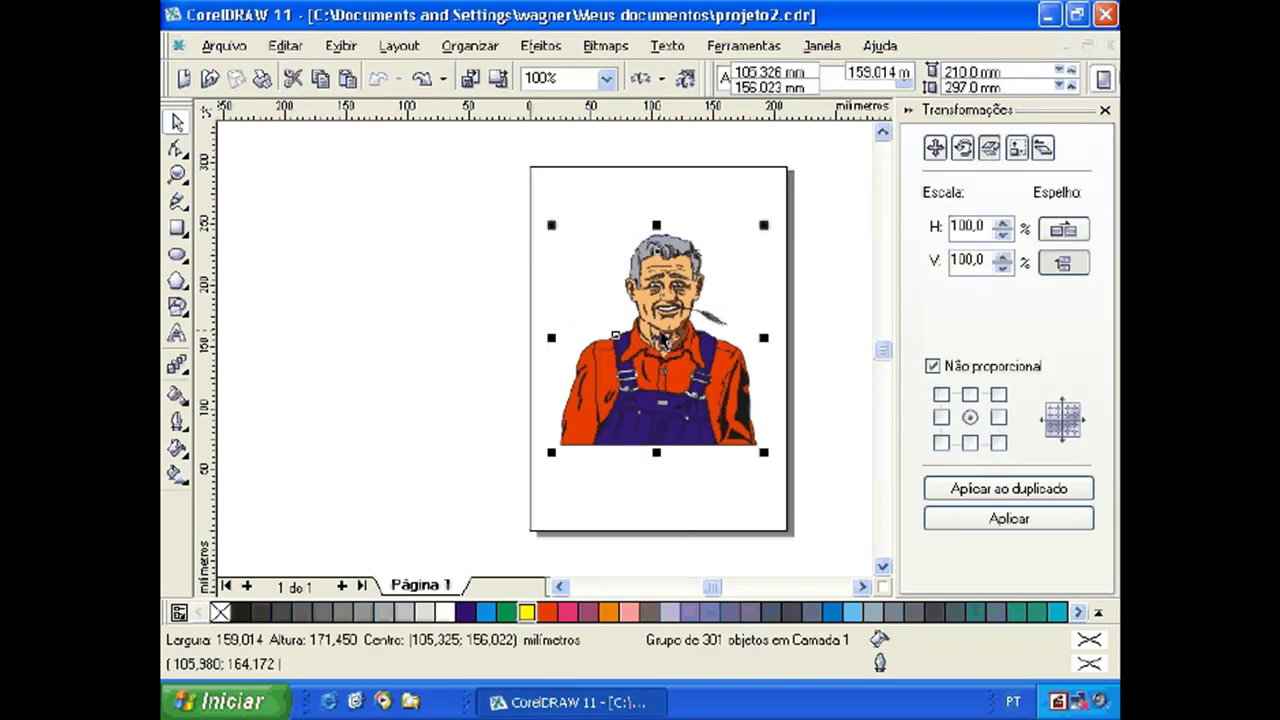
click(1064, 230)
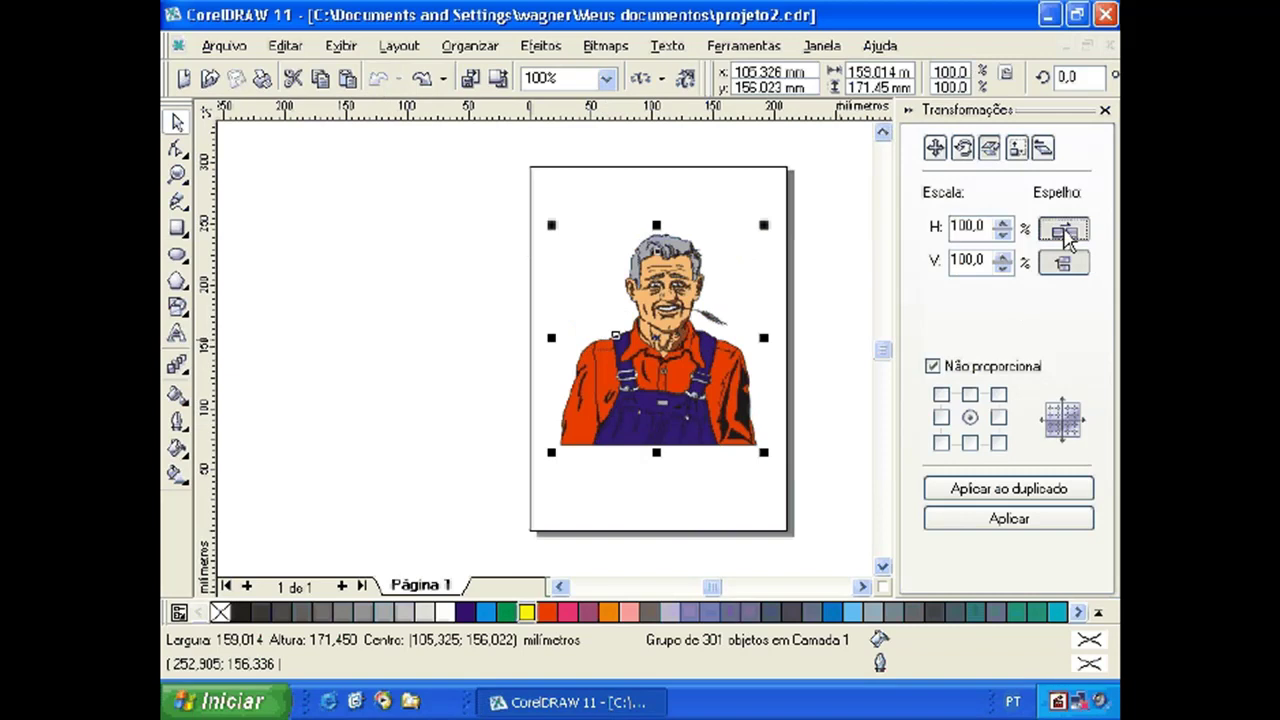
click(1065, 263)
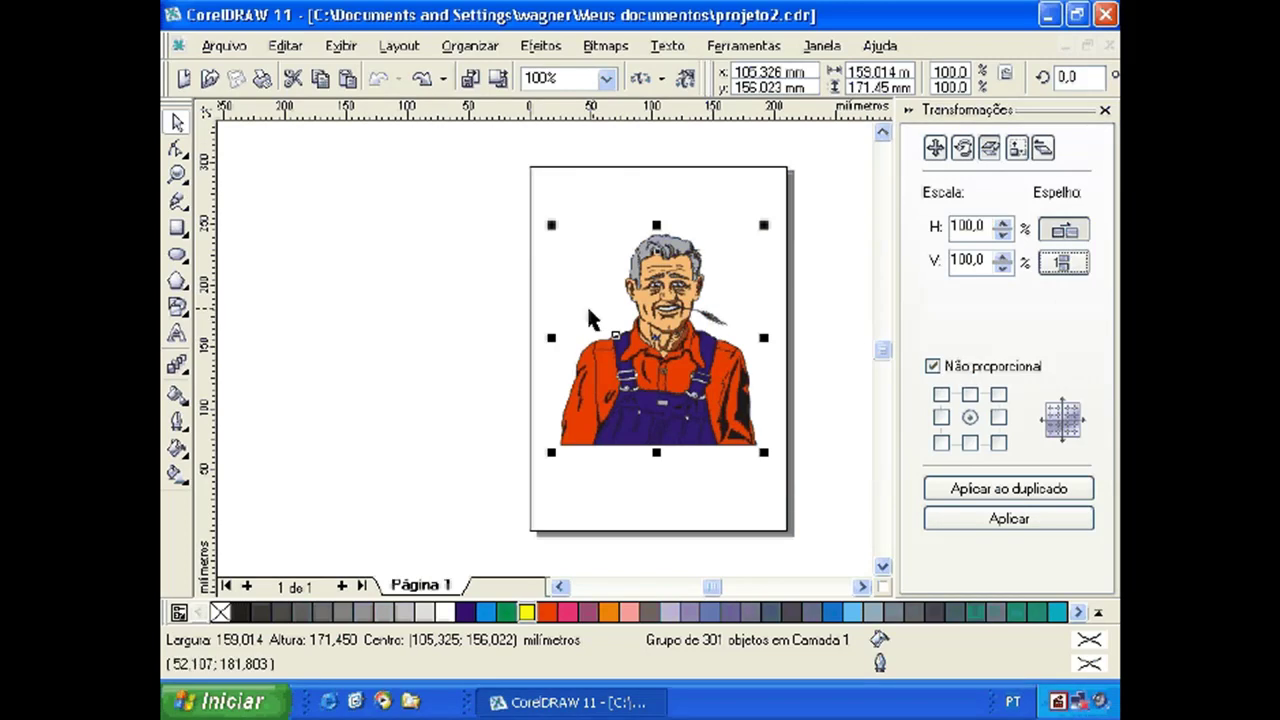
click(1007, 492)
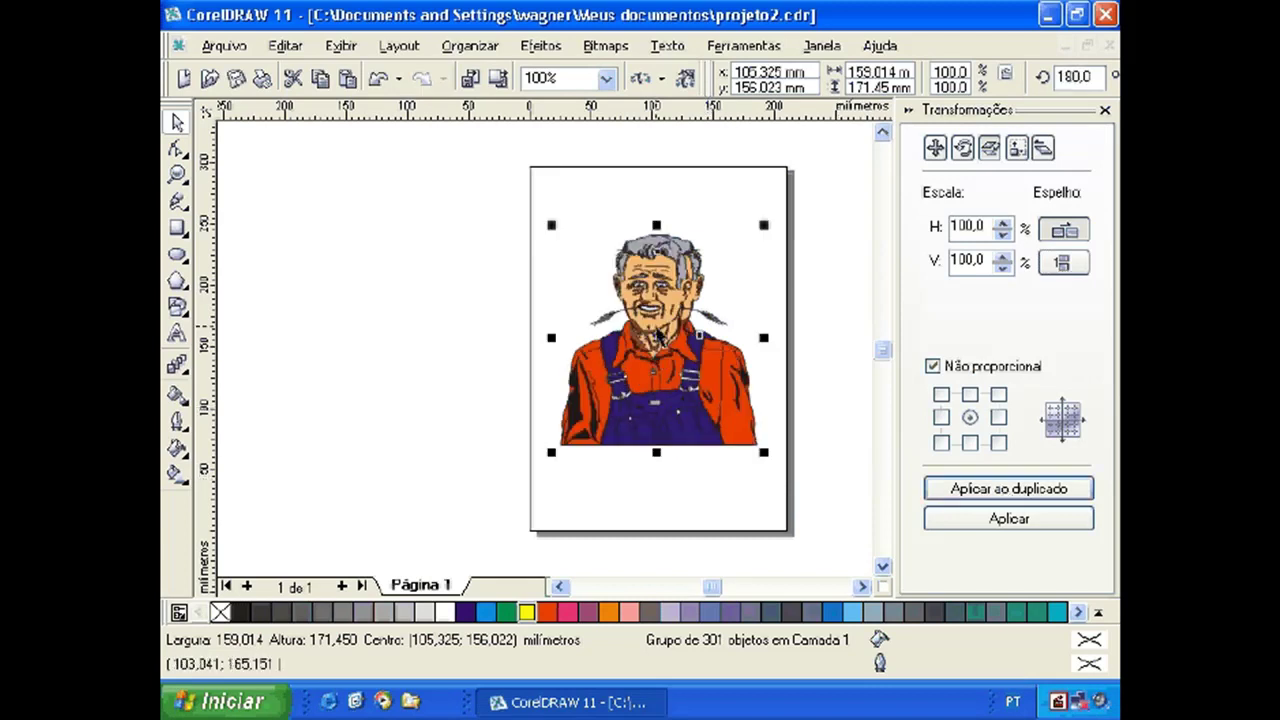
mouse_move(657, 357)
mouse_down()
mouse_move(557, 329)
mouse_move(460, 330)
mouse_up()
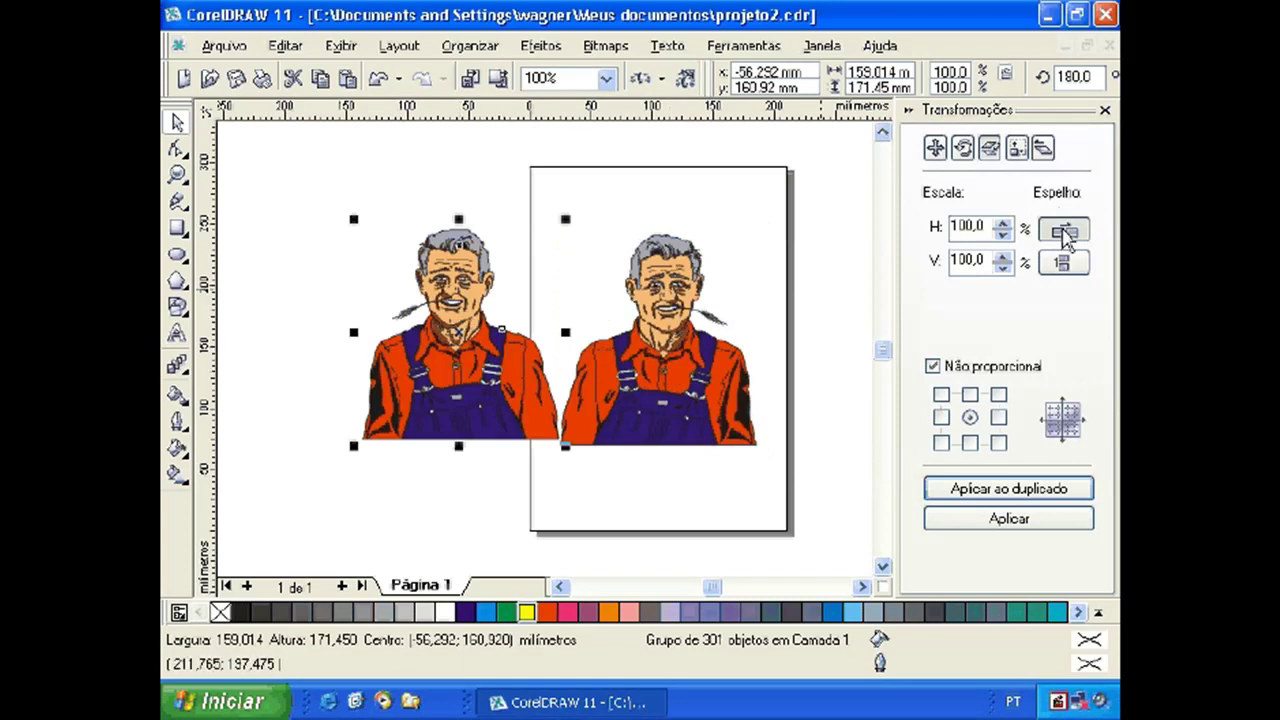
Close the Transformações settings, undo the mirrored duplicate and its move, and deselect the man
click(1064, 238)
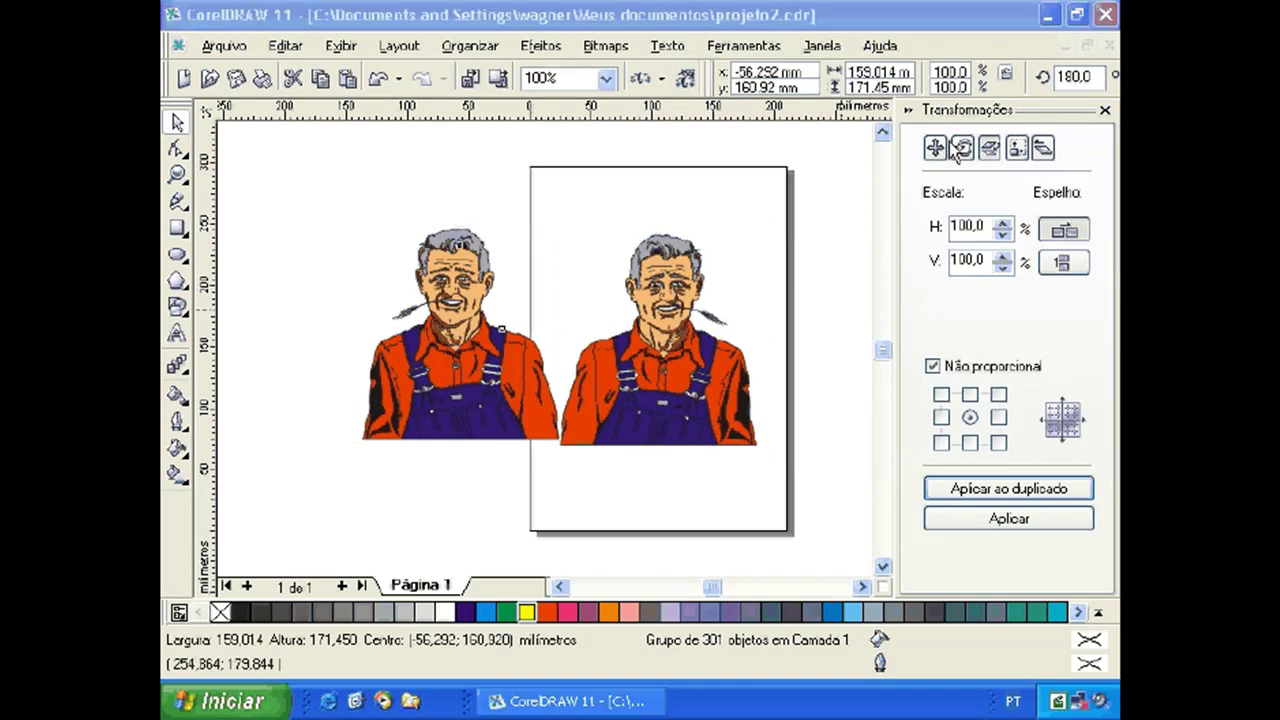
click(1104, 111)
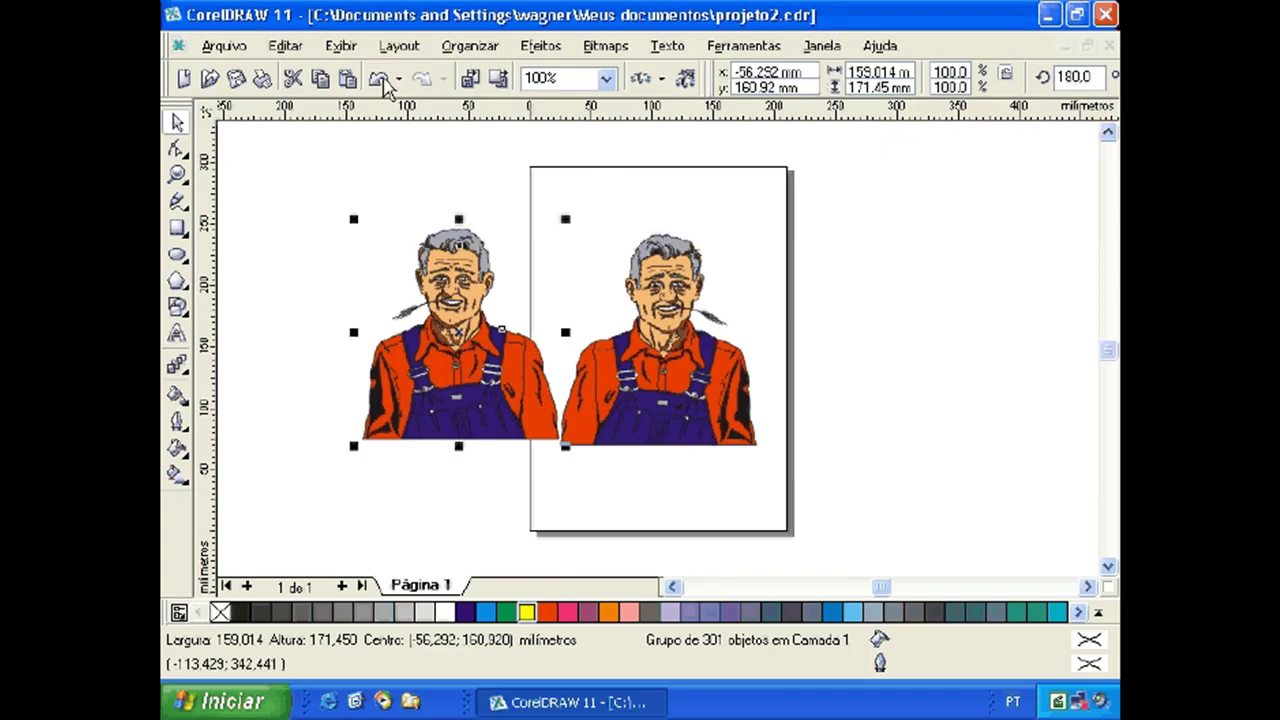
click(379, 80)
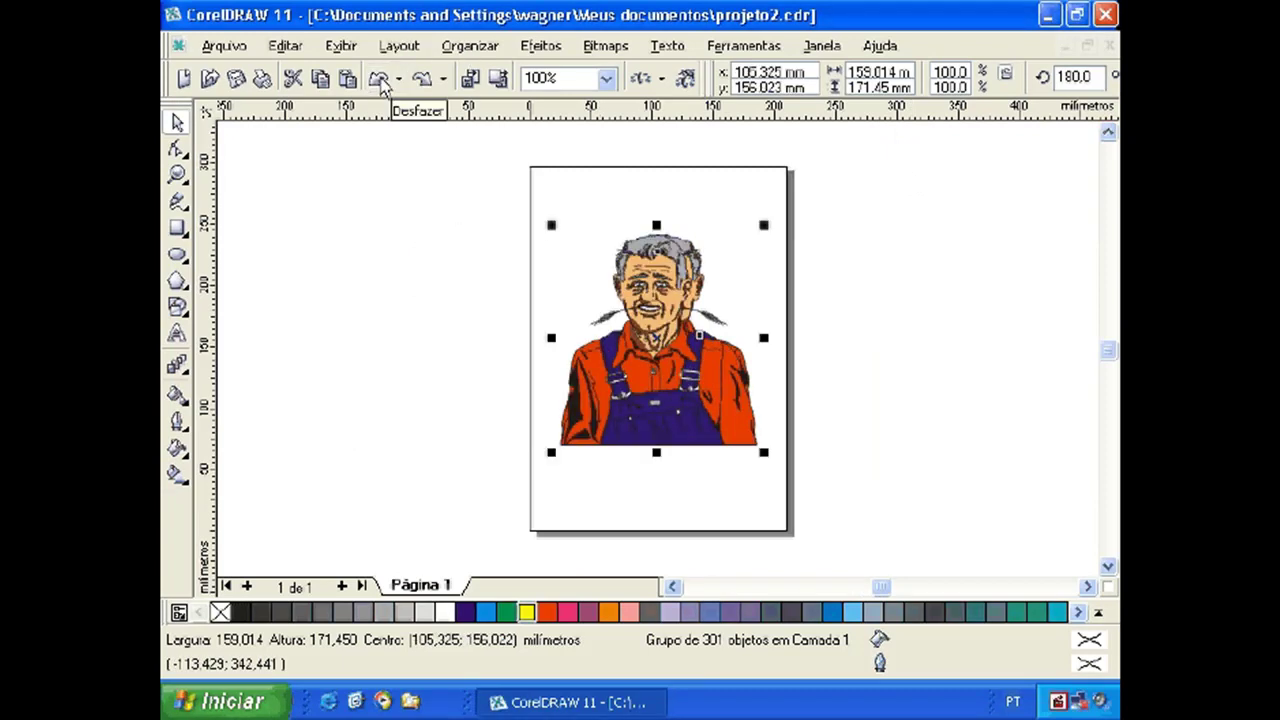
click(379, 80)
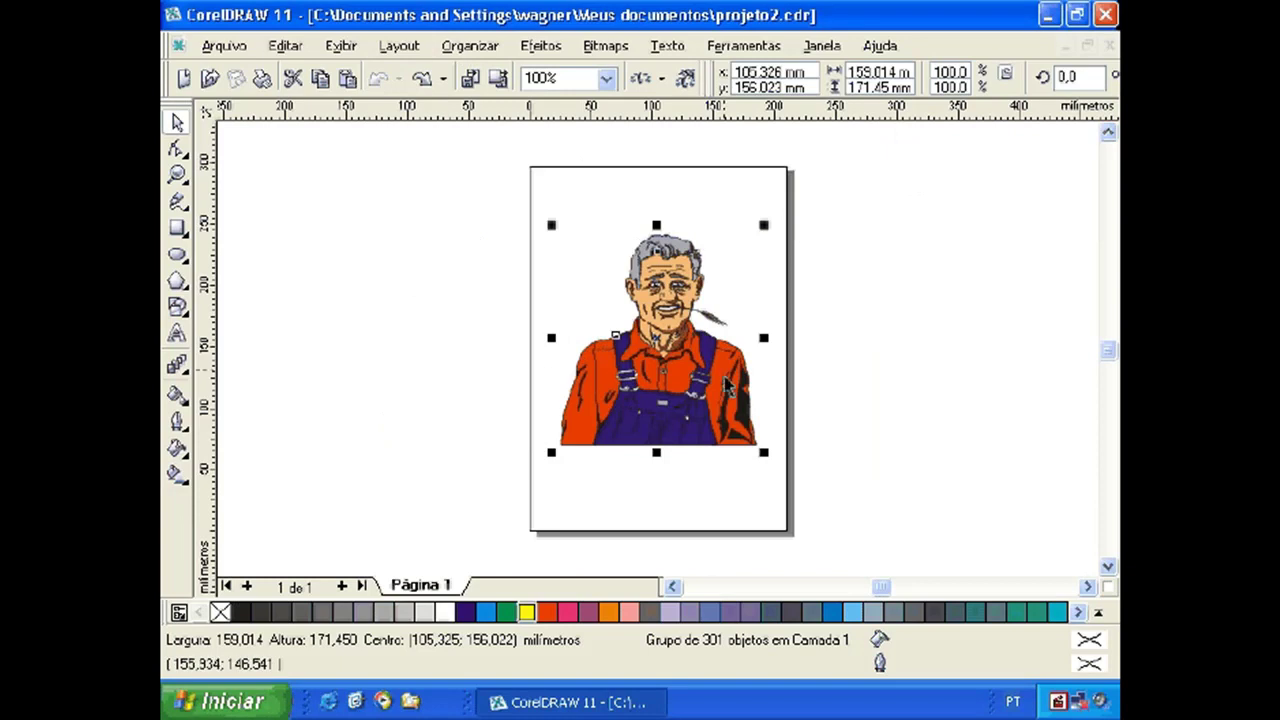
click(684, 487)
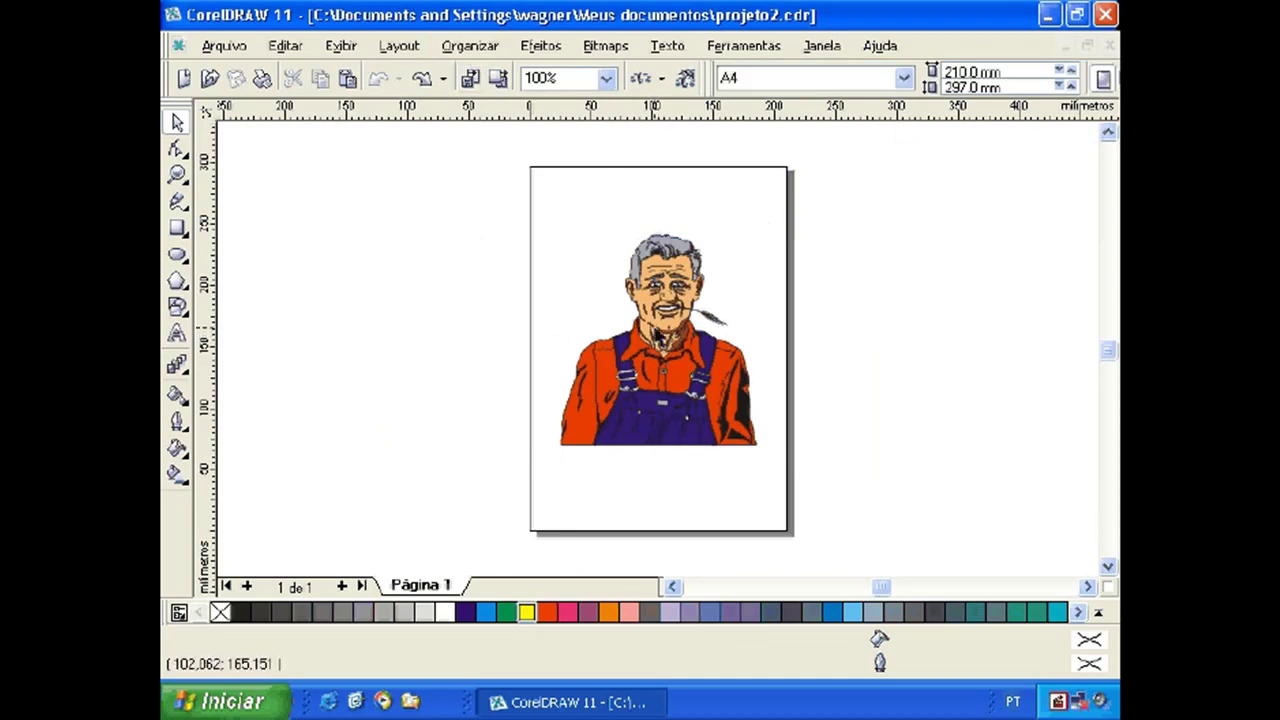
Copy and paste the man, move the pasted copy beside the original at about x -64 mm, y 169 mm, and delete that copy
click(663, 340)
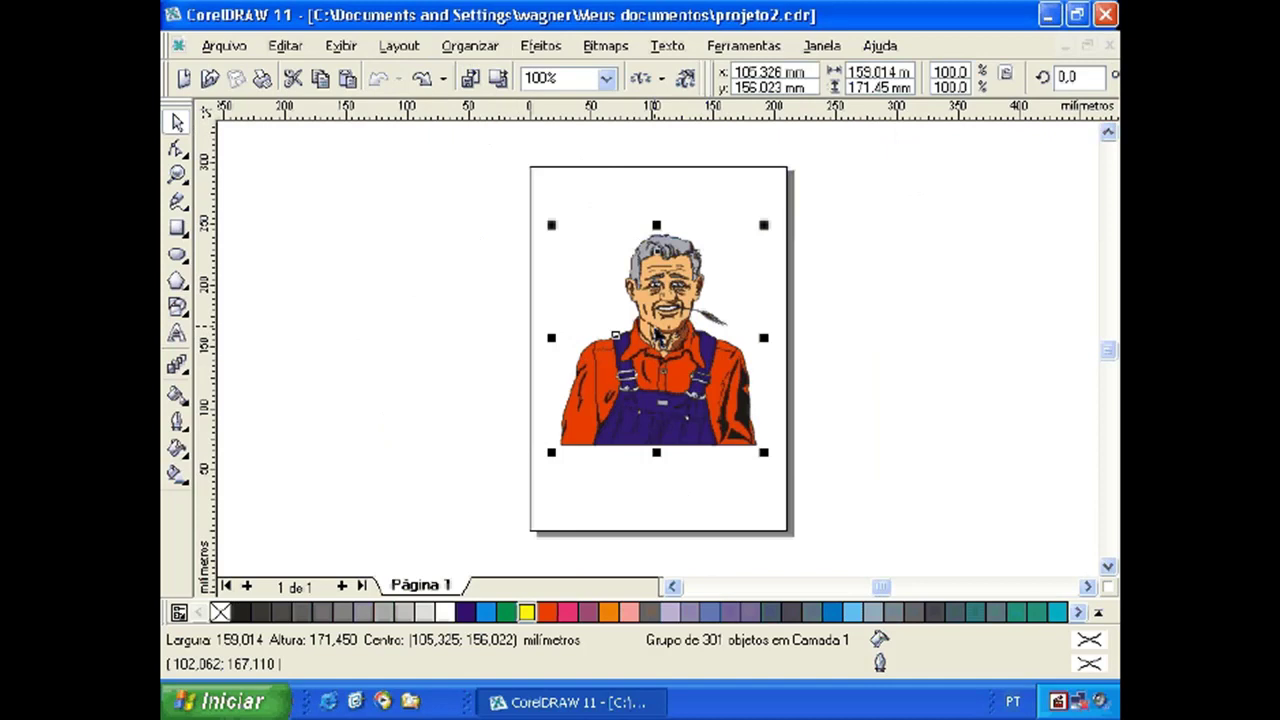
click(284, 47)
click(306, 161)
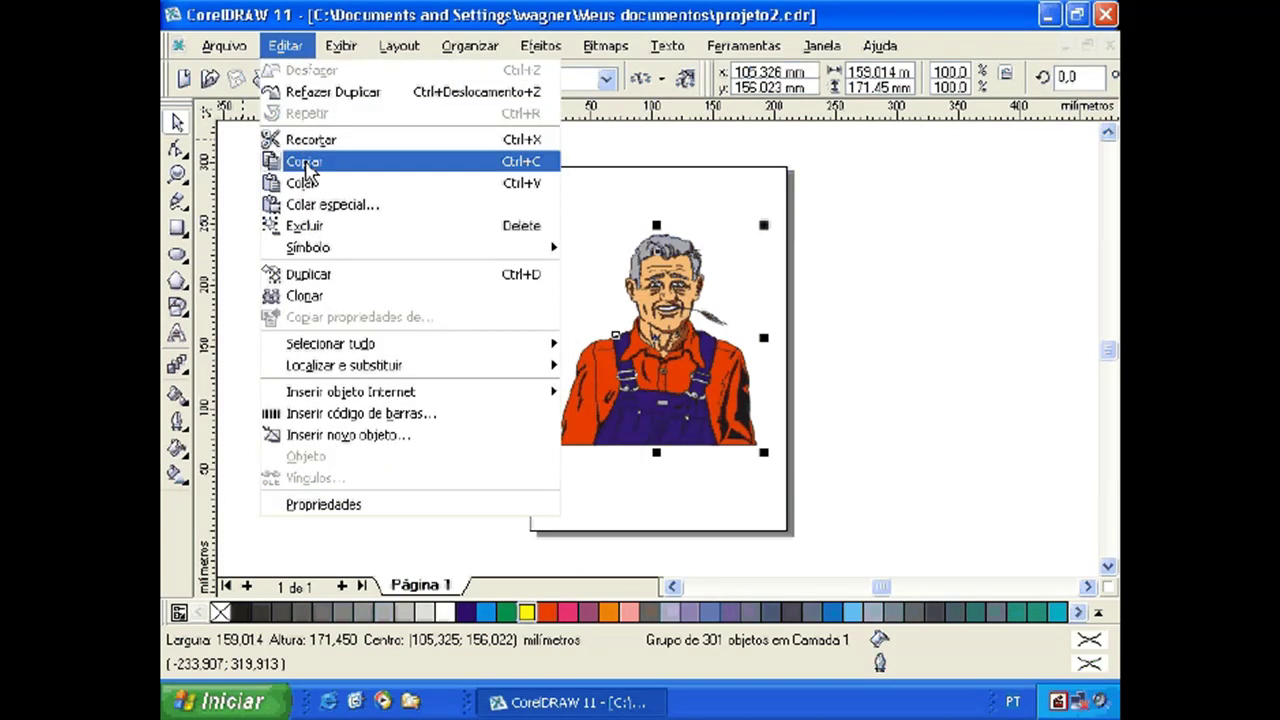
click(285, 47)
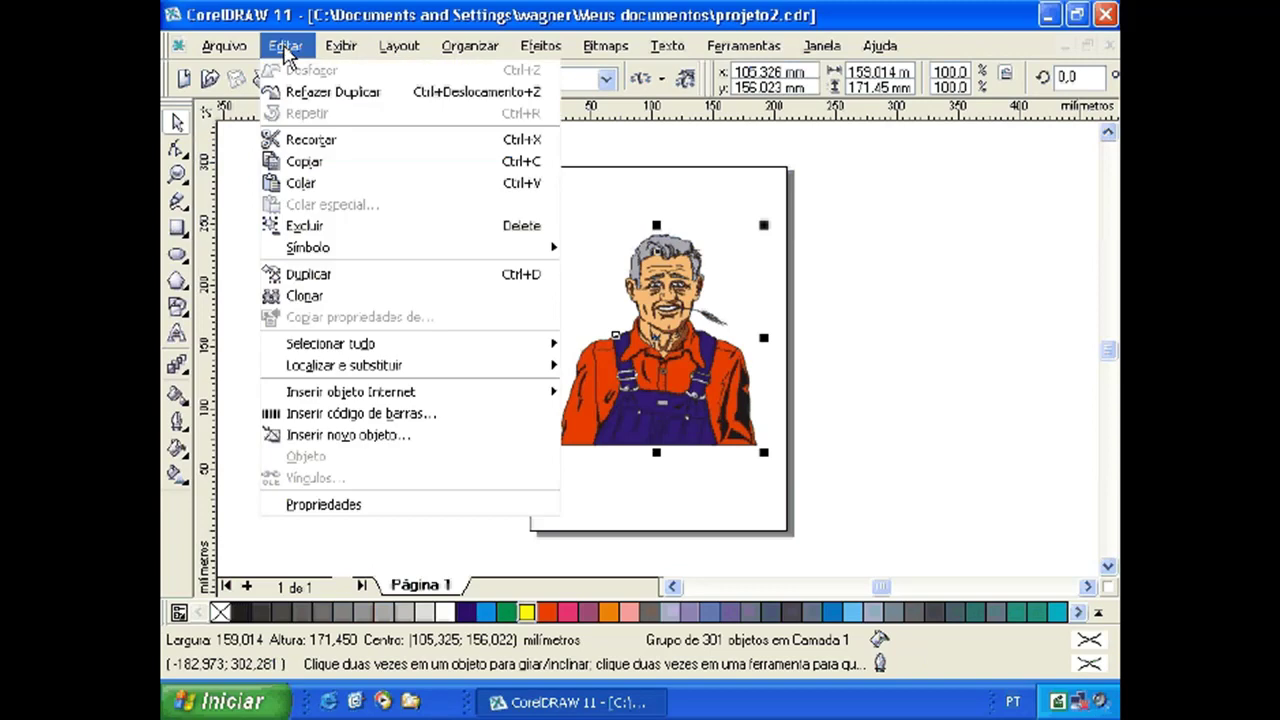
click(299, 186)
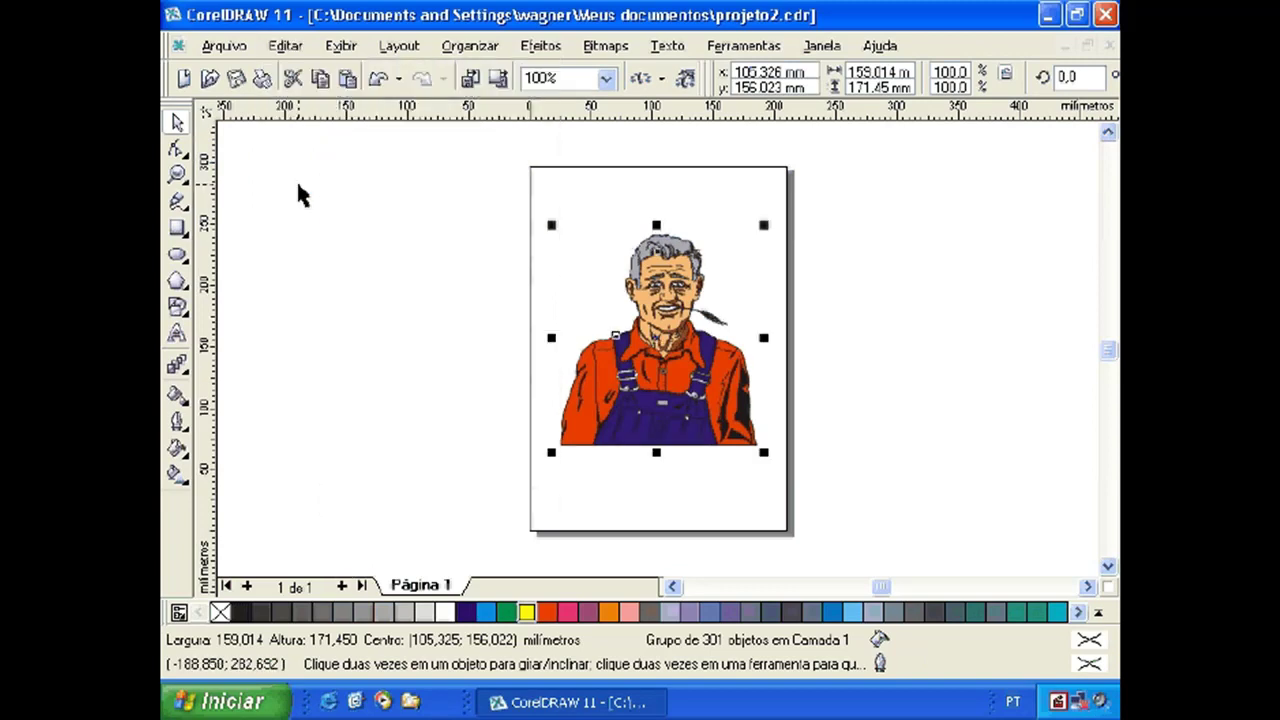
drag(667, 332, 465, 316)
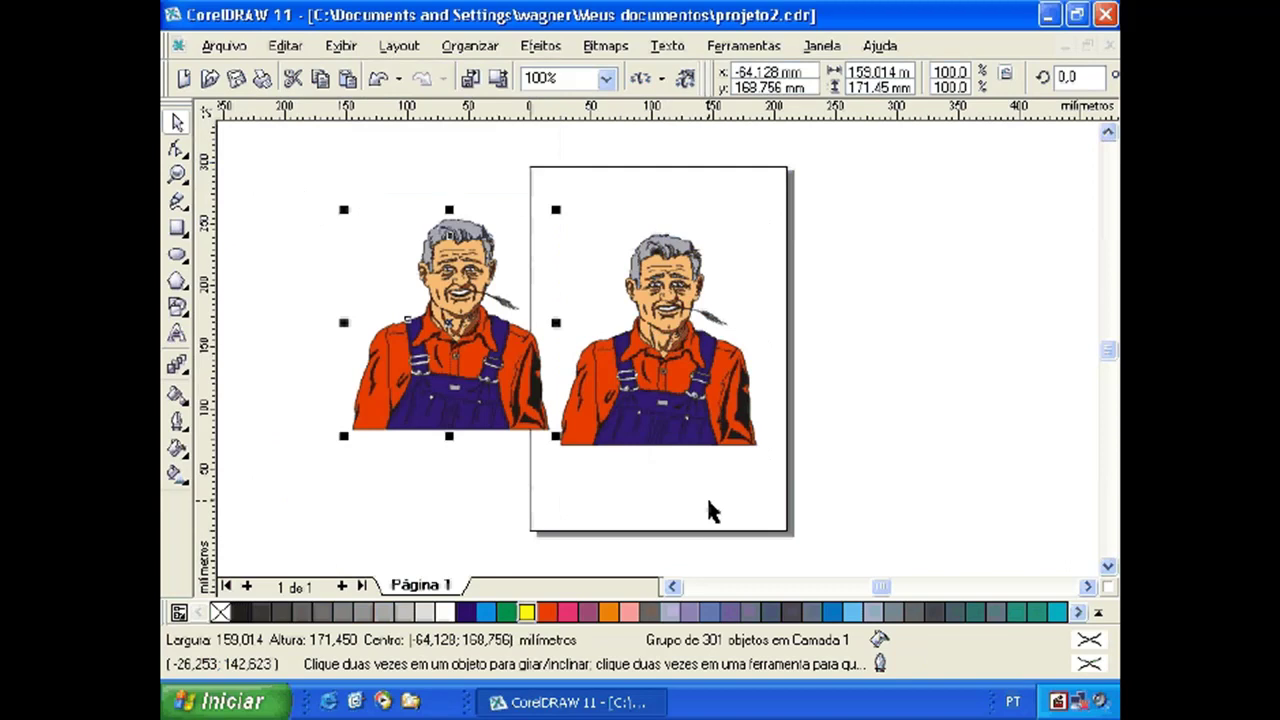
key(Delete)
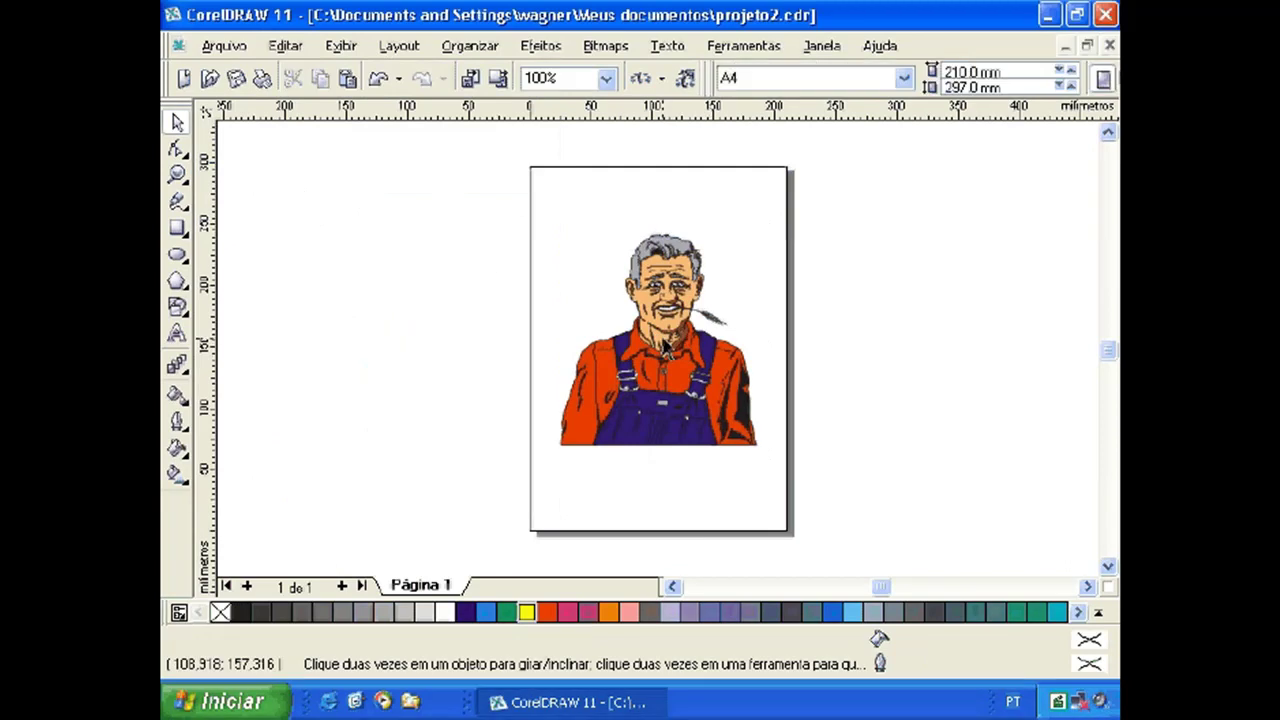
Ungroup the man completely into individual objects and deselect them
click(662, 337)
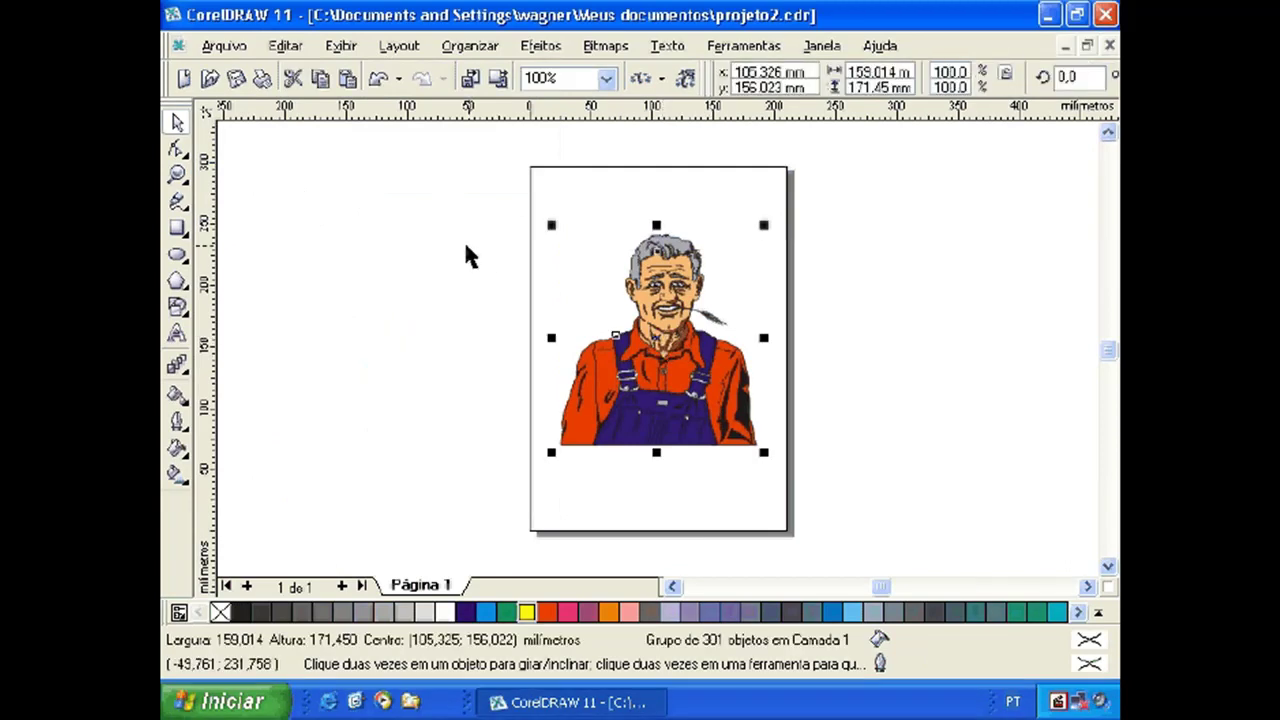
click(466, 47)
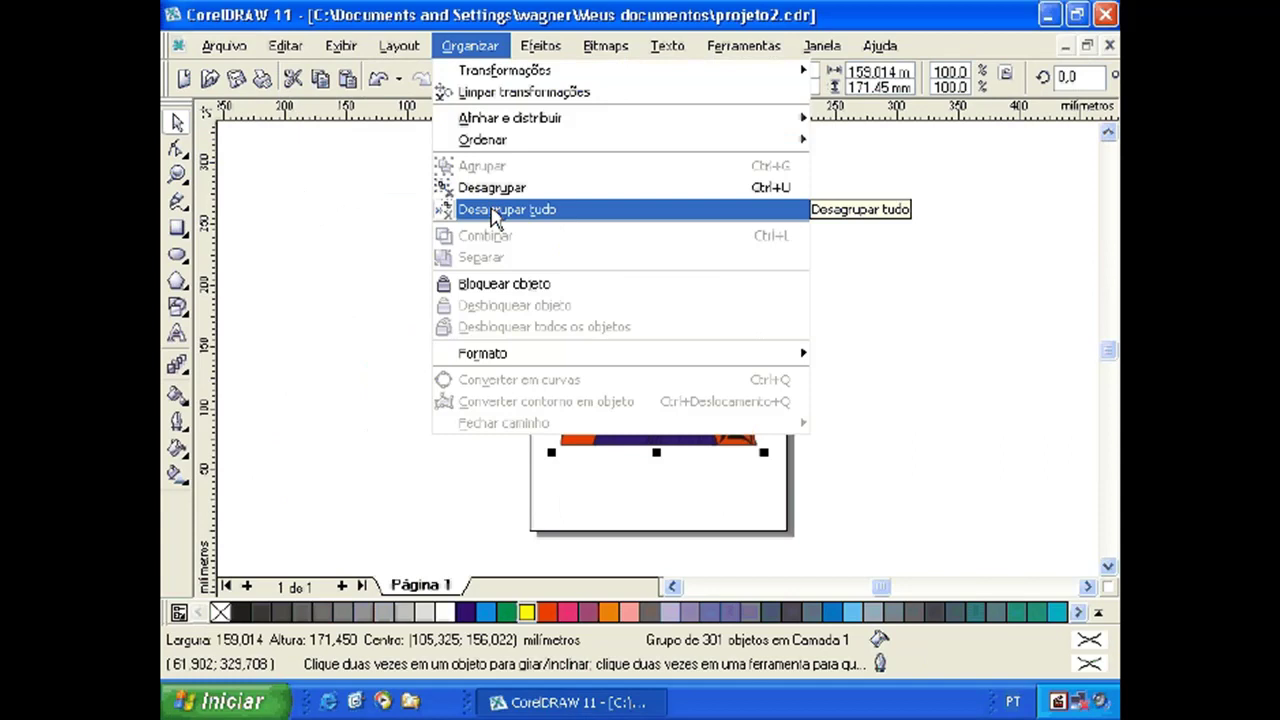
click(492, 215)
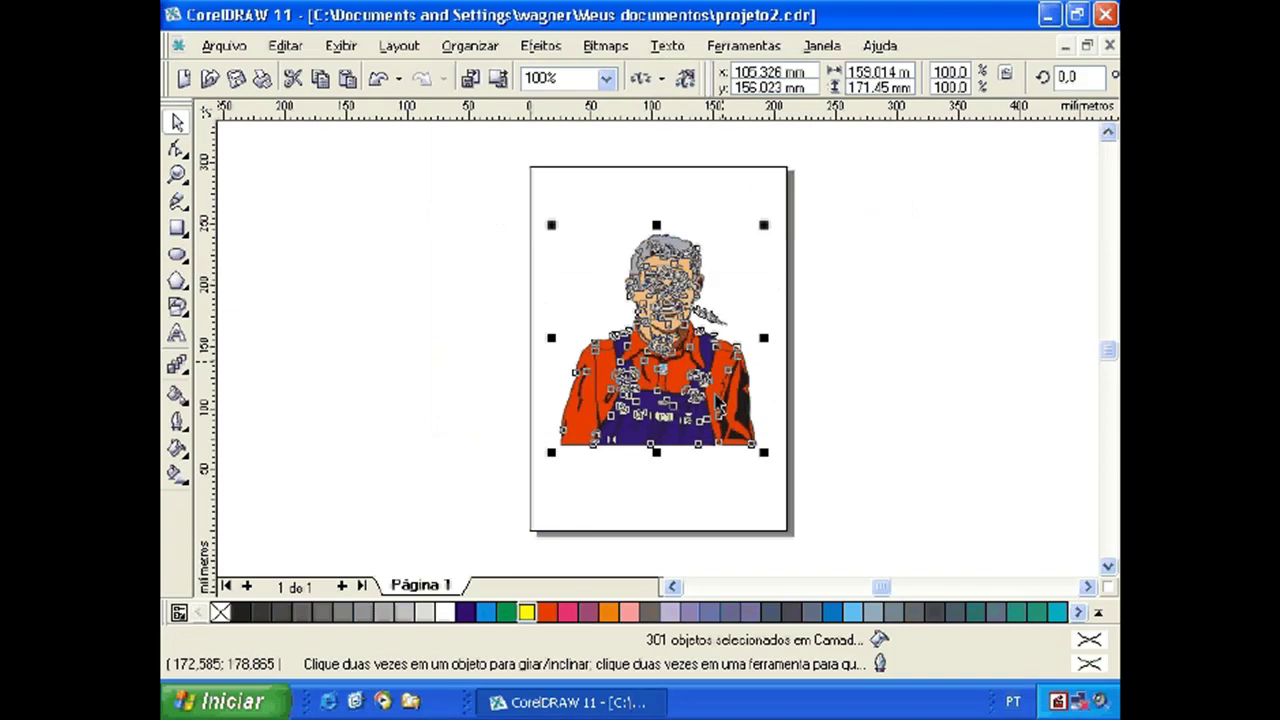
click(697, 482)
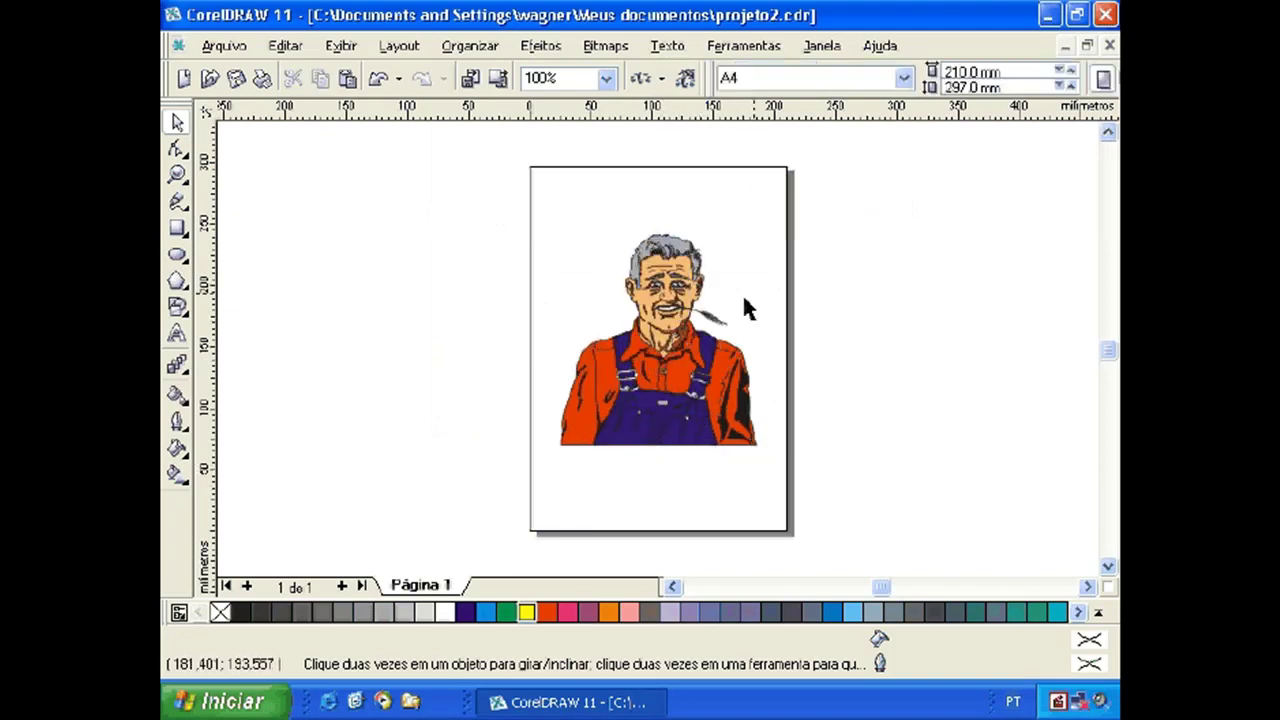
Group the pieces of the straw at the man's mouth and enlarge the group to about 372%, roughly 154 × 55 mm
drag(742, 295, 720, 332)
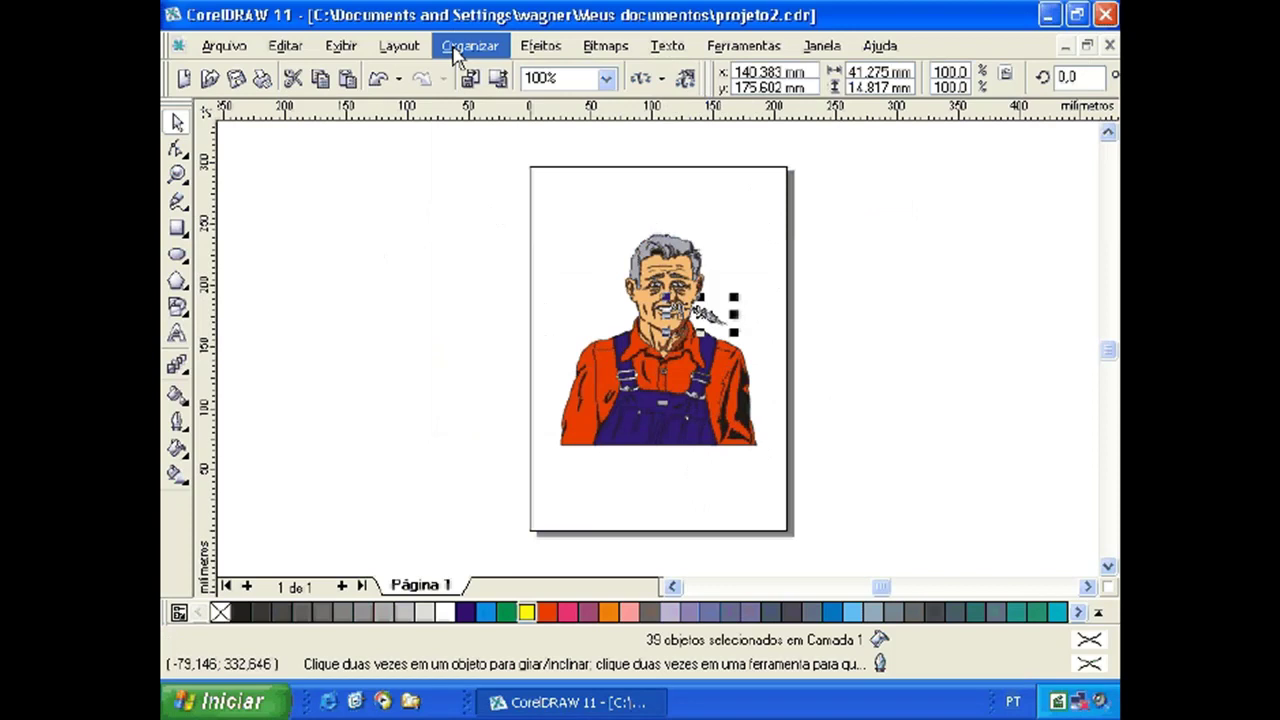
click(455, 55)
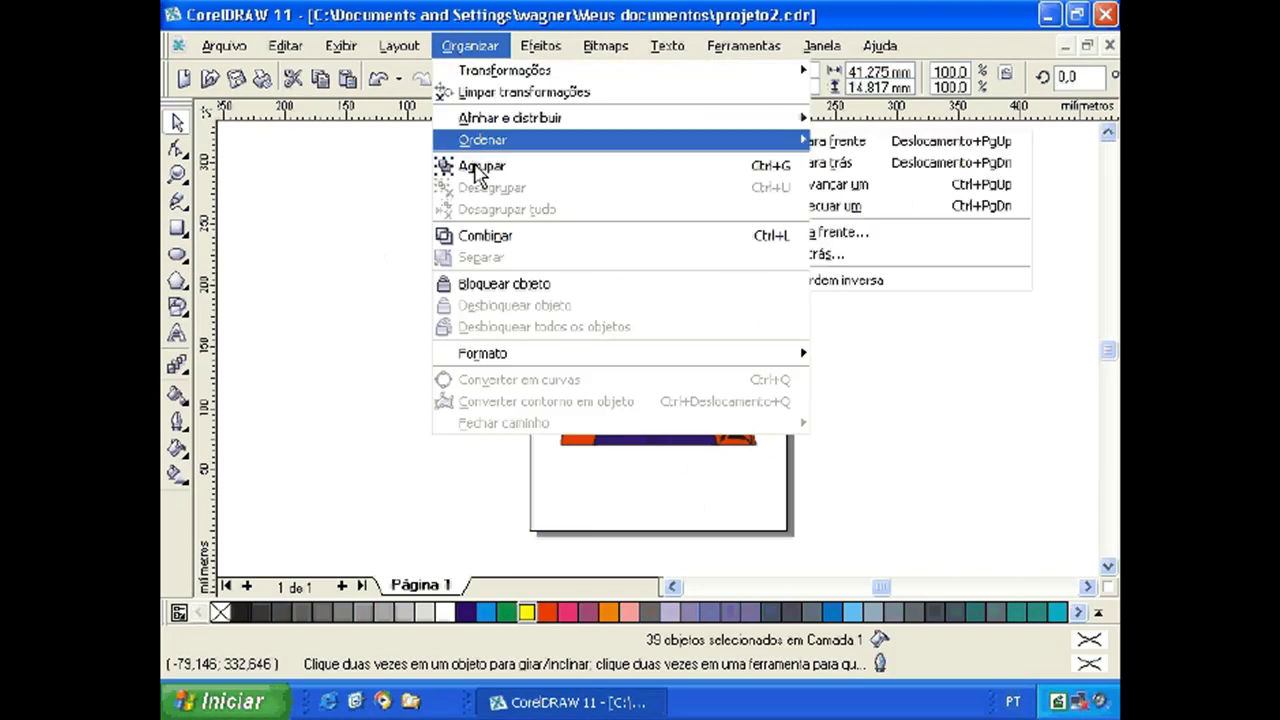
click(479, 168)
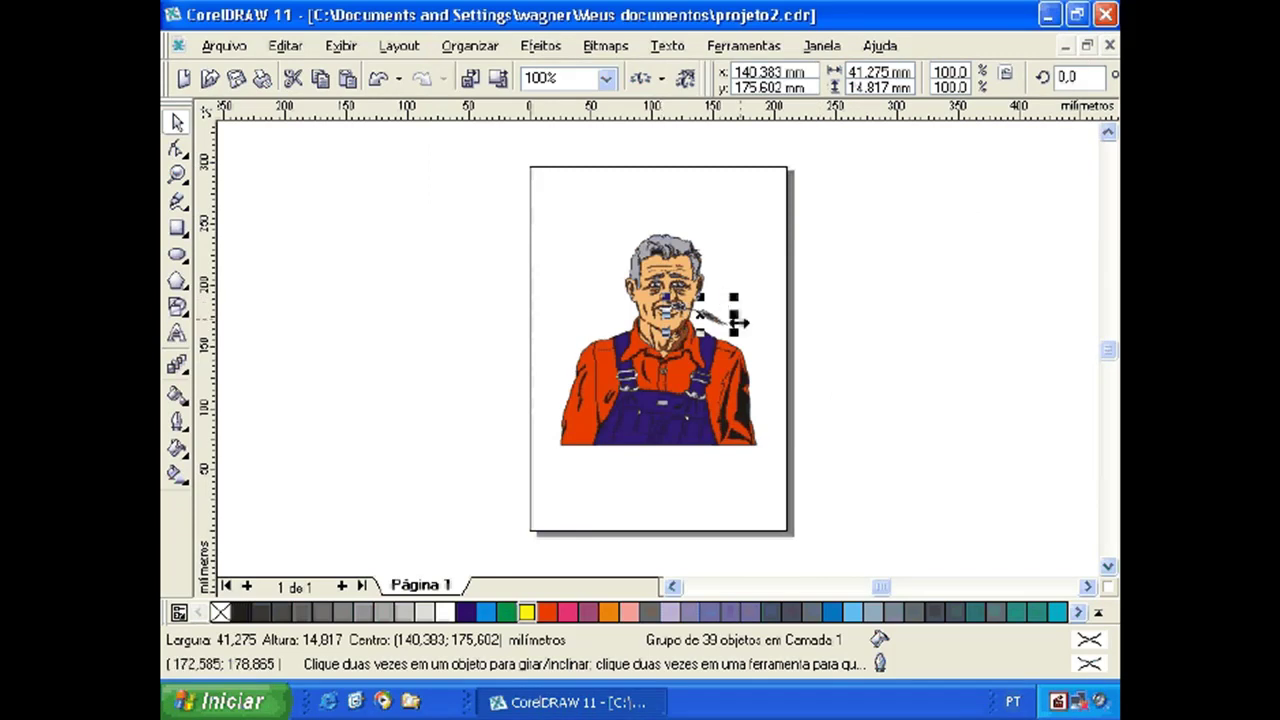
drag(738, 322, 872, 413)
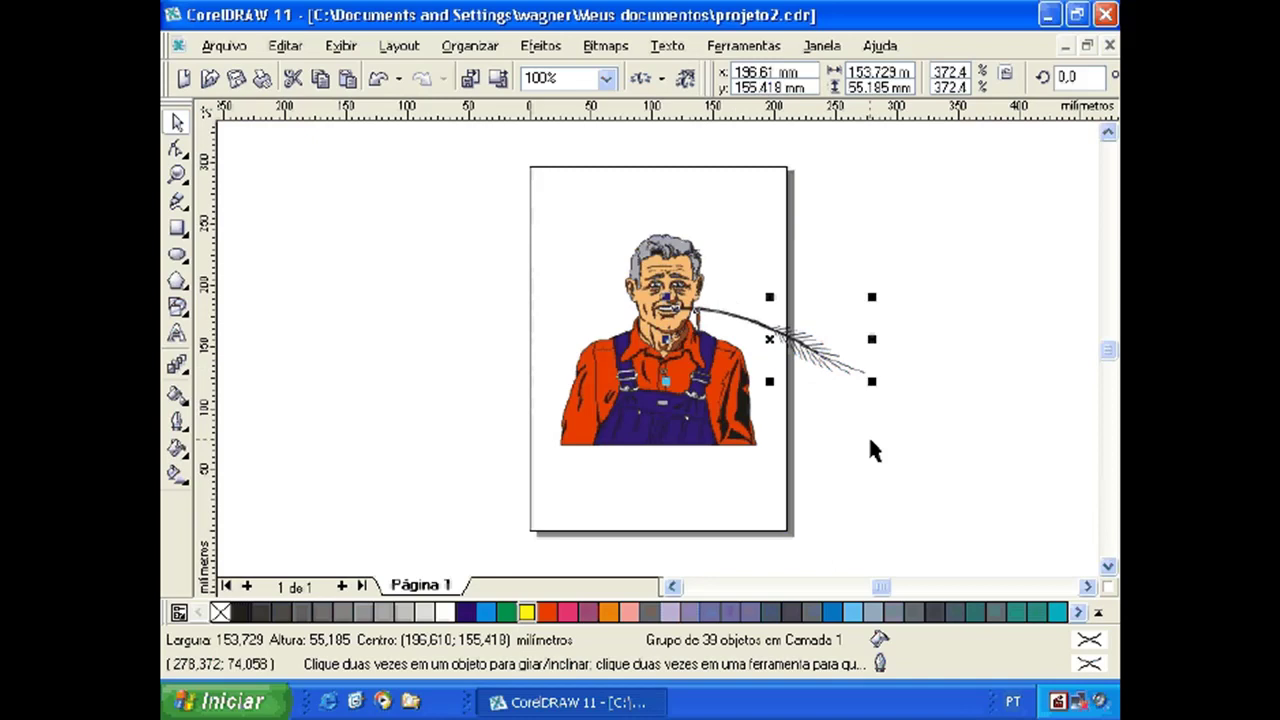
click(690, 514)
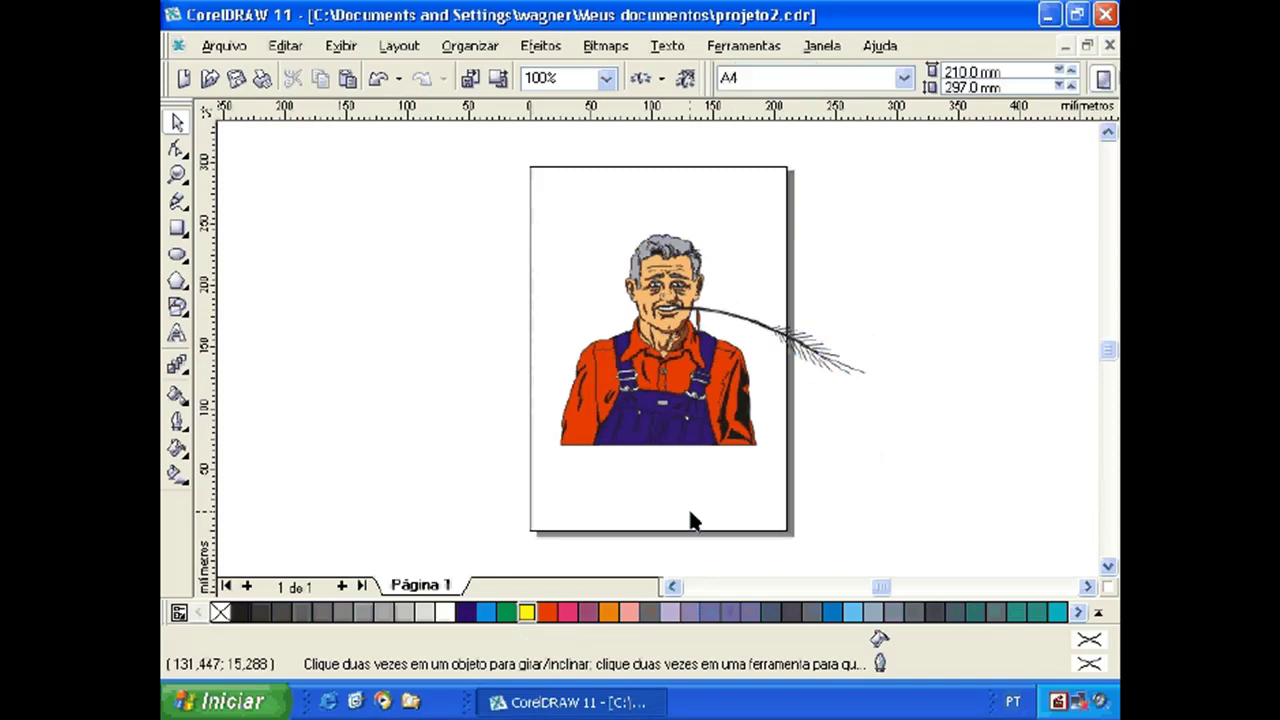
Group the man with the enlarged straw and reposition the group on the page, centred at about x 134 mm, y 177 mm
drag(484, 201, 883, 490)
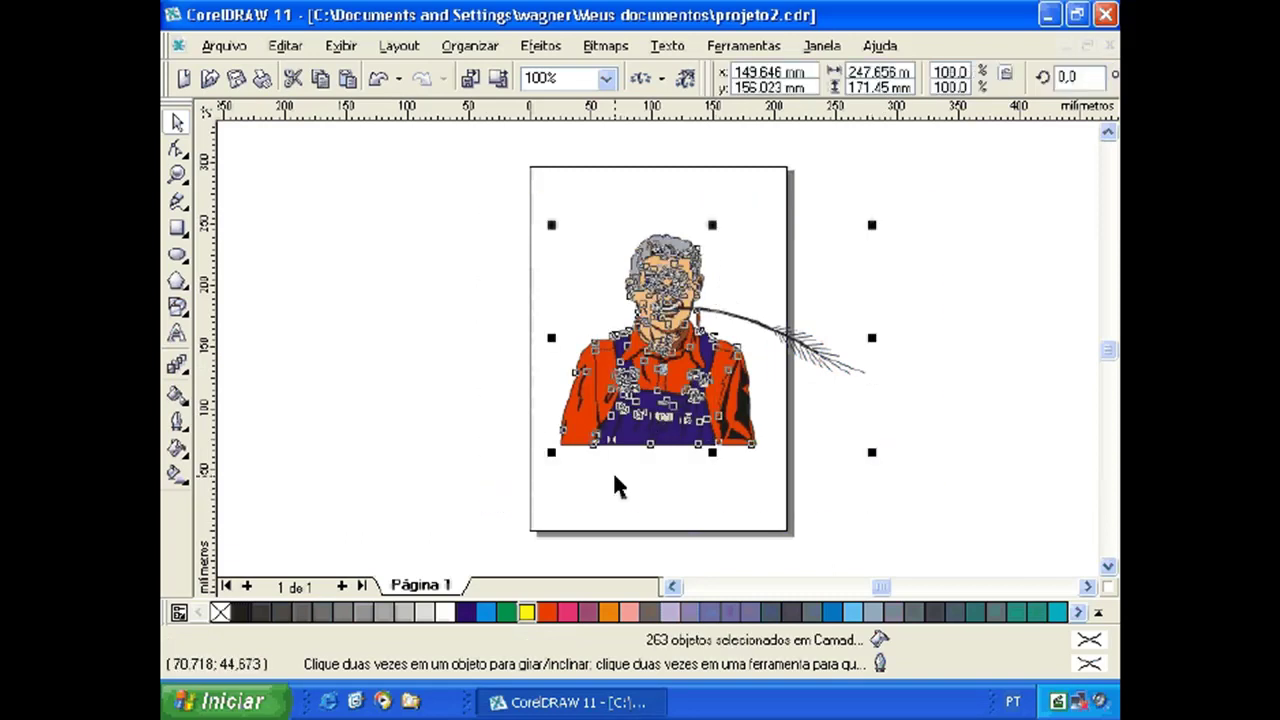
click(470, 50)
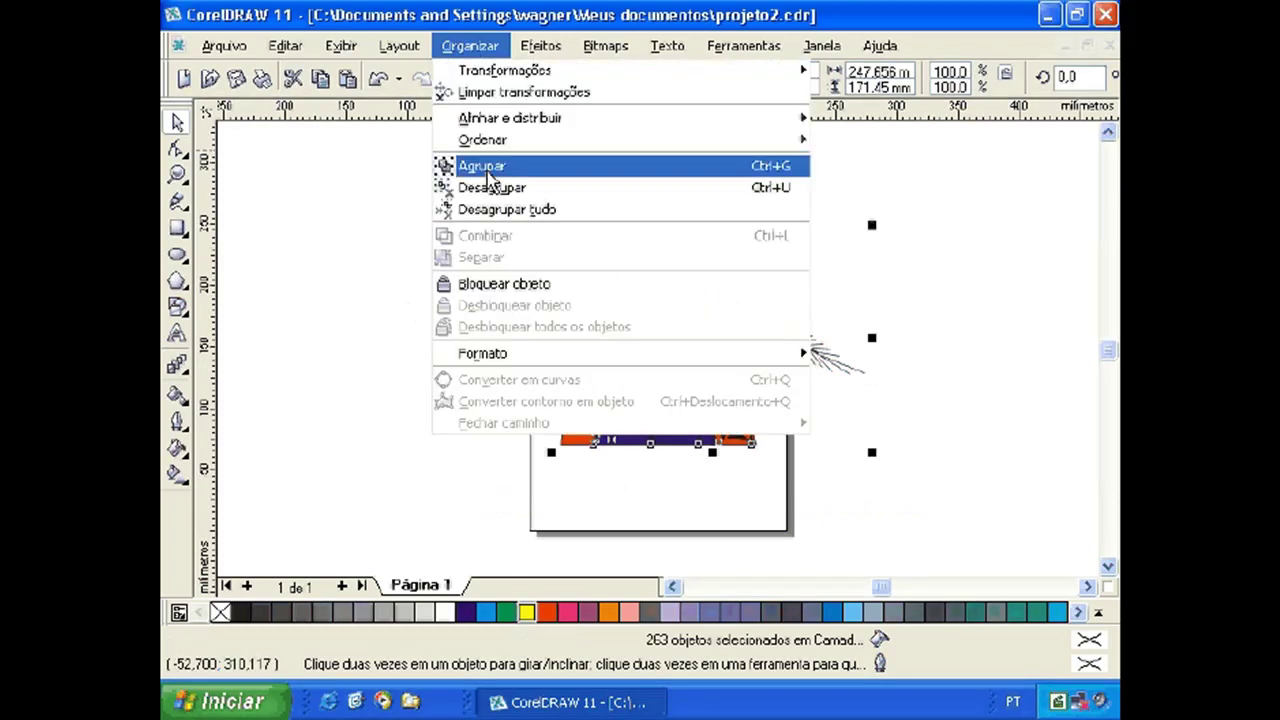
click(487, 168)
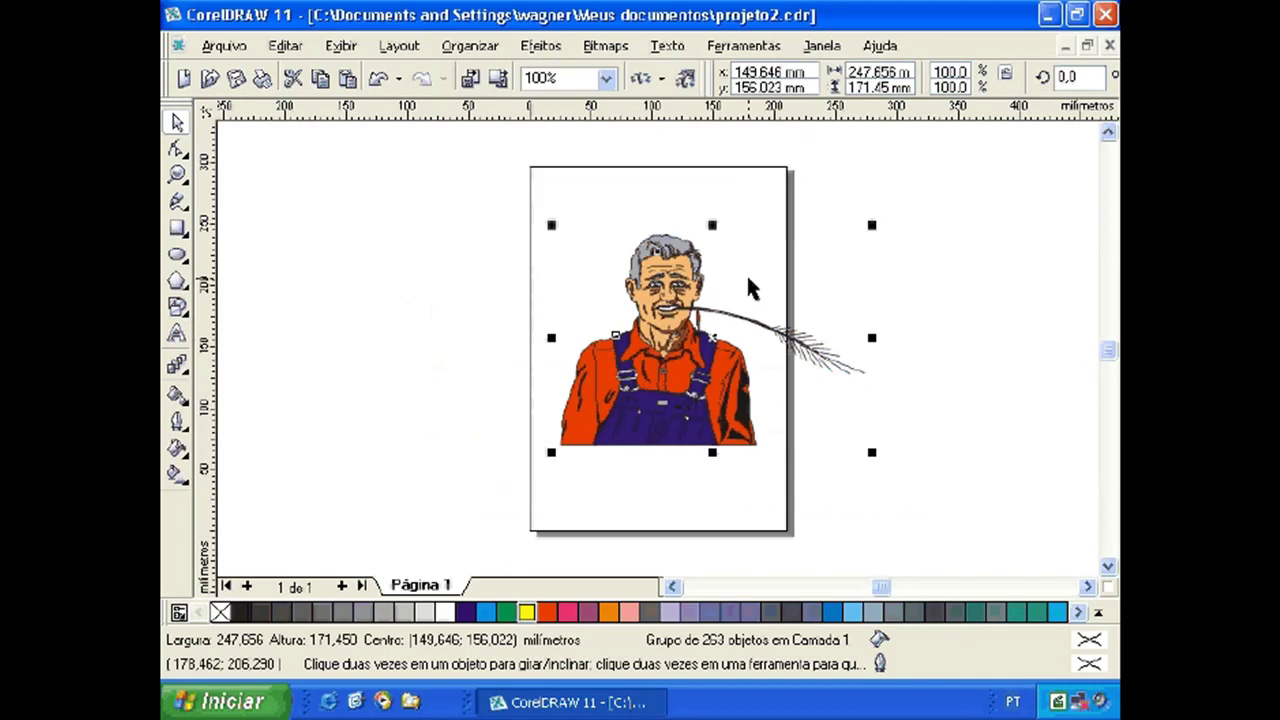
drag(745, 285, 447, 254)
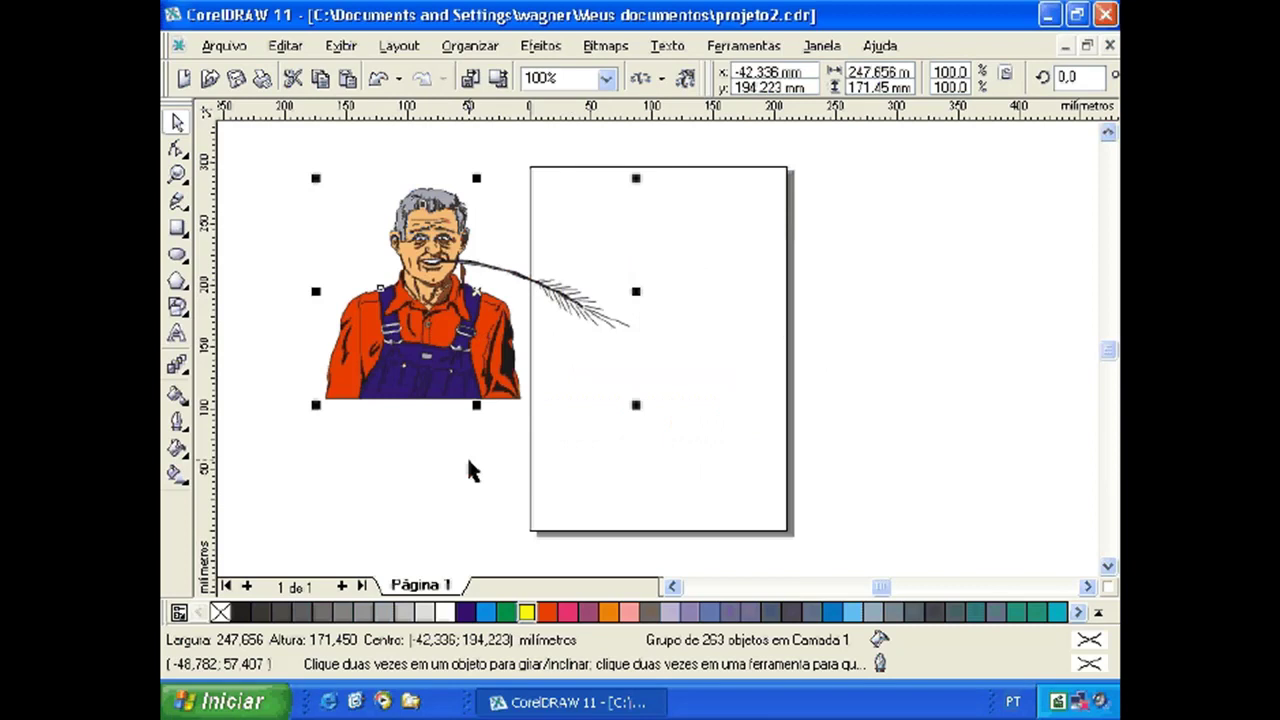
drag(432, 268, 648, 283)
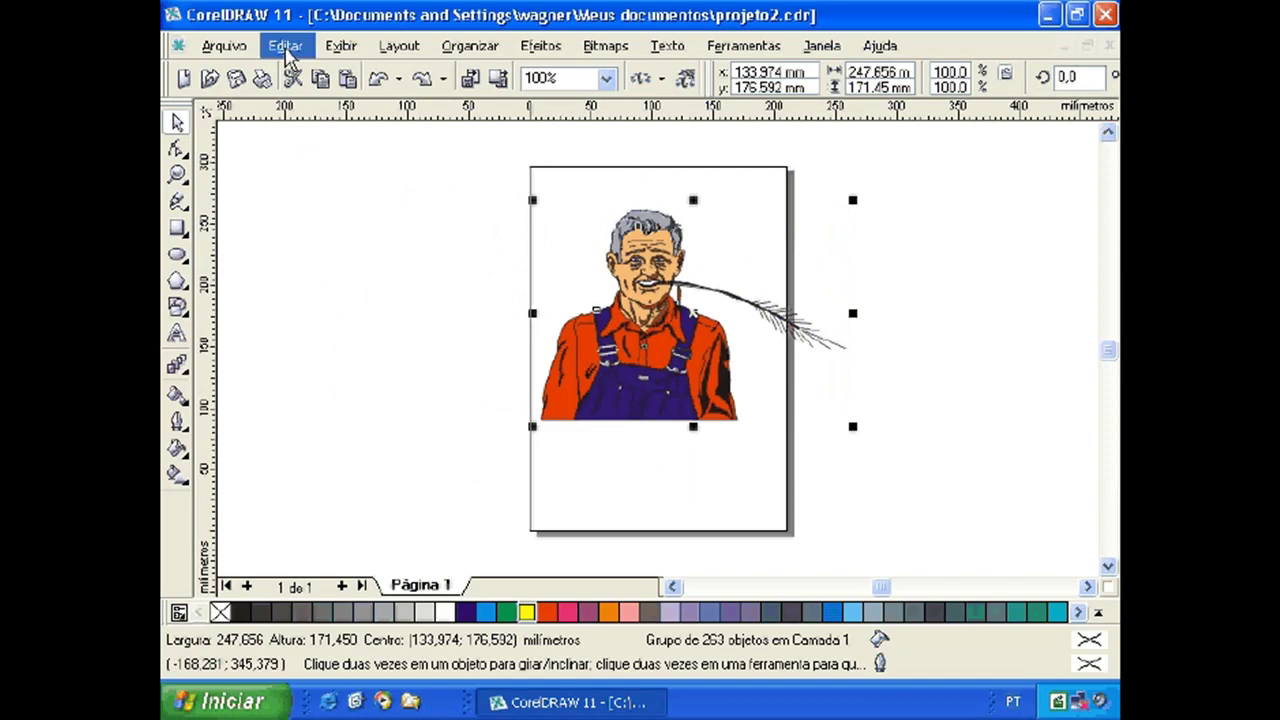
Clone the grouped man and move the clone off the page beside the original
click(286, 47)
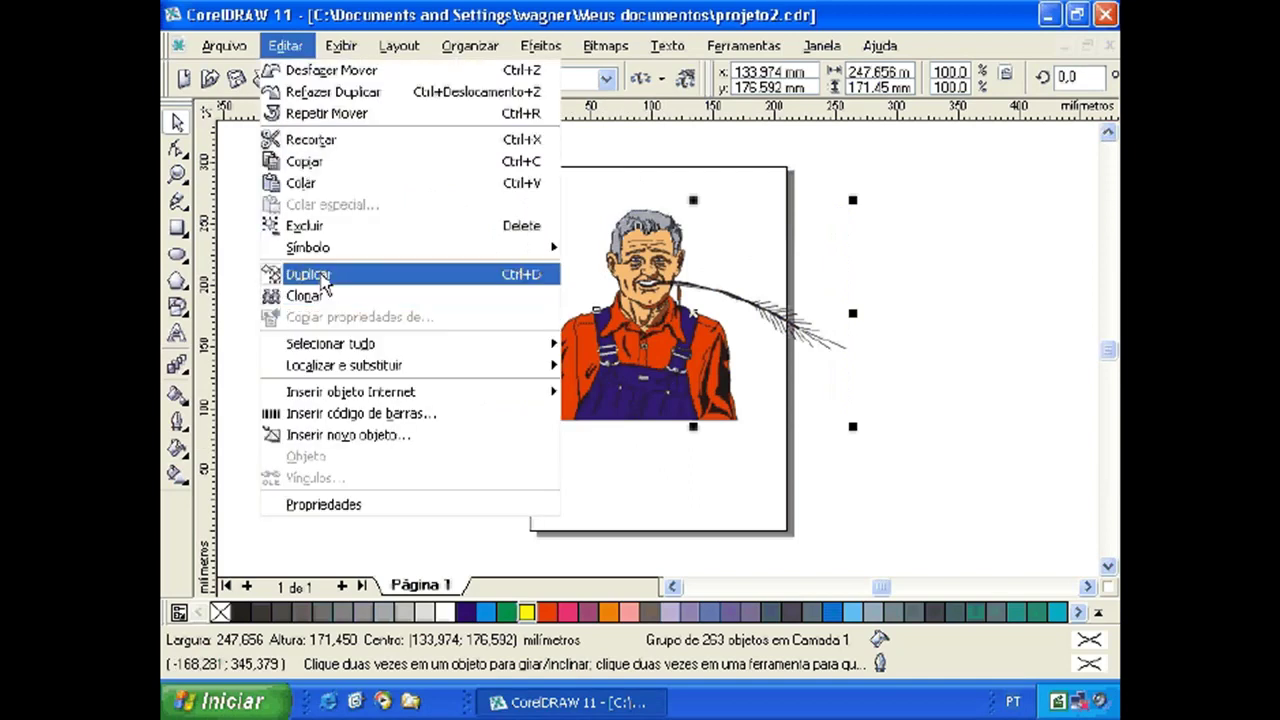
click(321, 297)
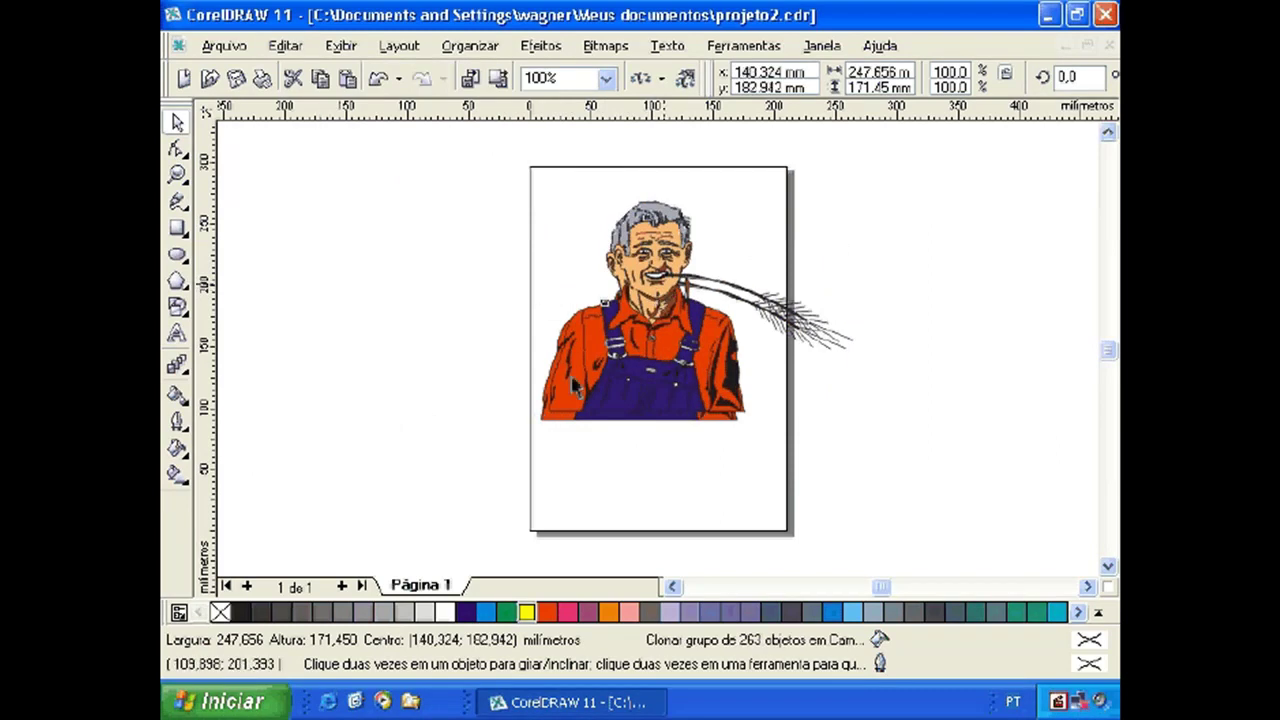
mouse_move(663, 282)
mouse_down()
mouse_move(363, 409)
mouse_move(365, 386)
mouse_up()
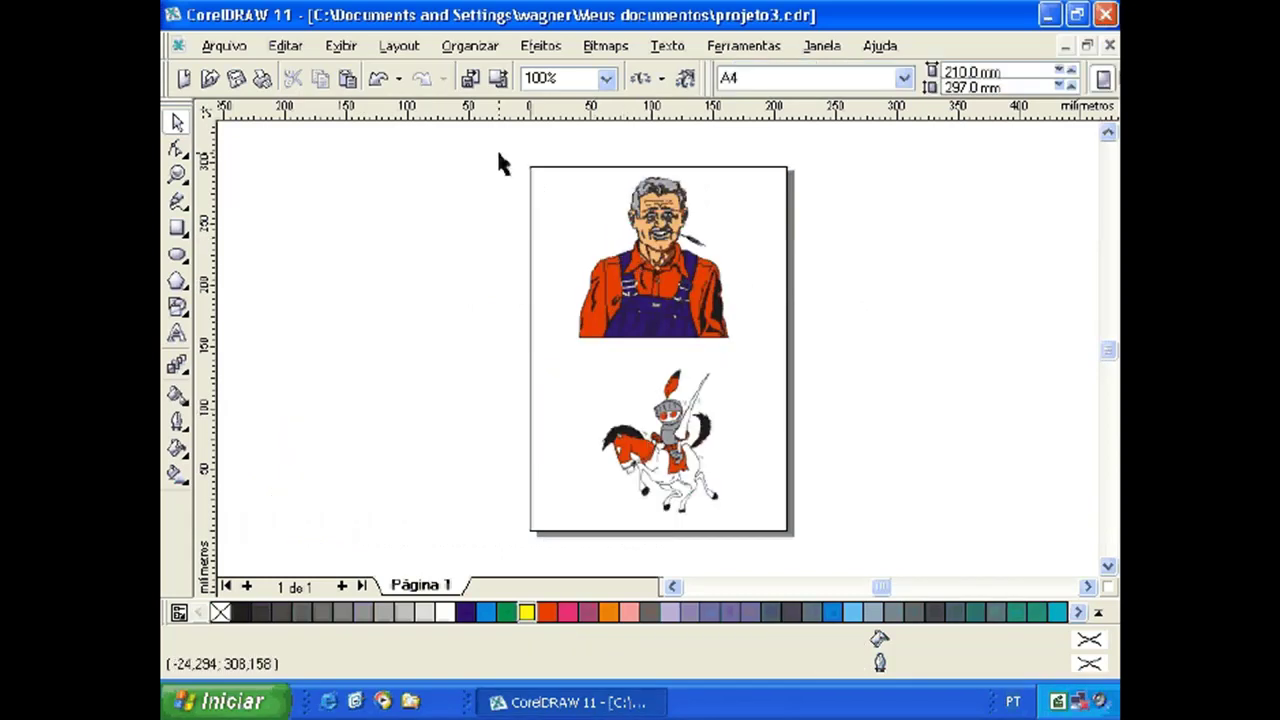
Select the man and the knight on horseback together in projeto3.cdr and review the available ordering commands
drag(498, 154, 781, 502)
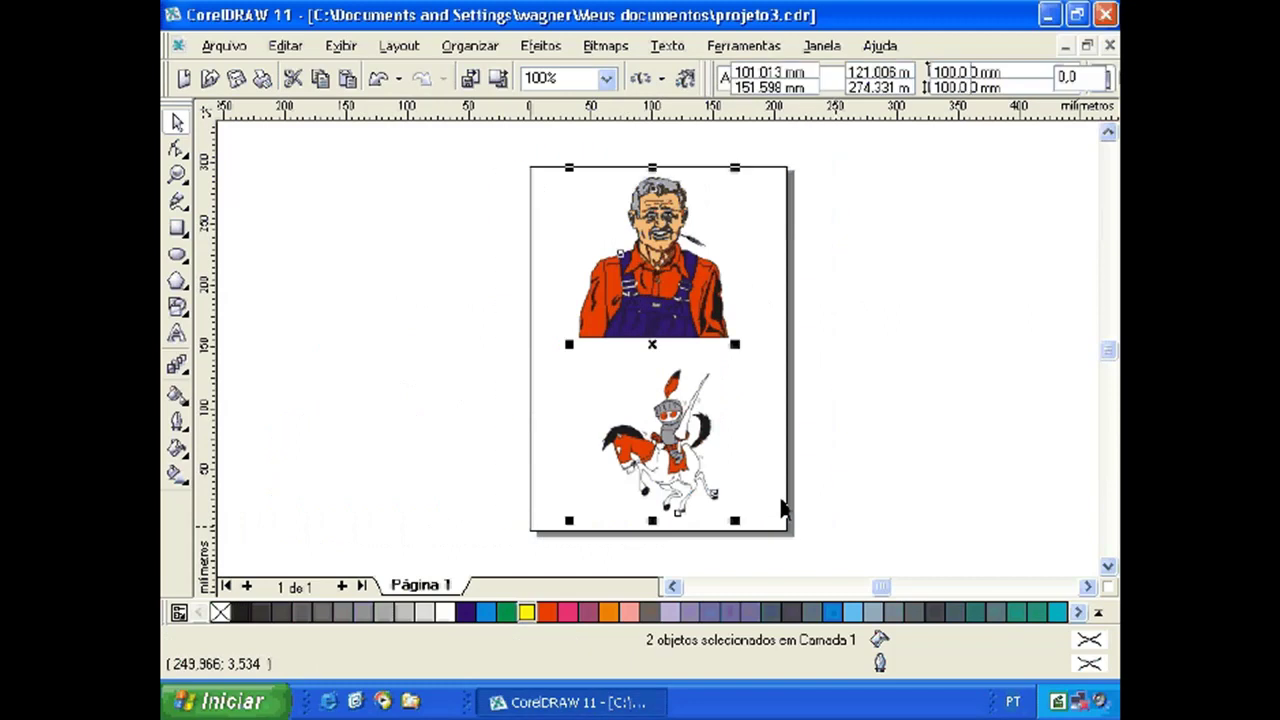
click(465, 47)
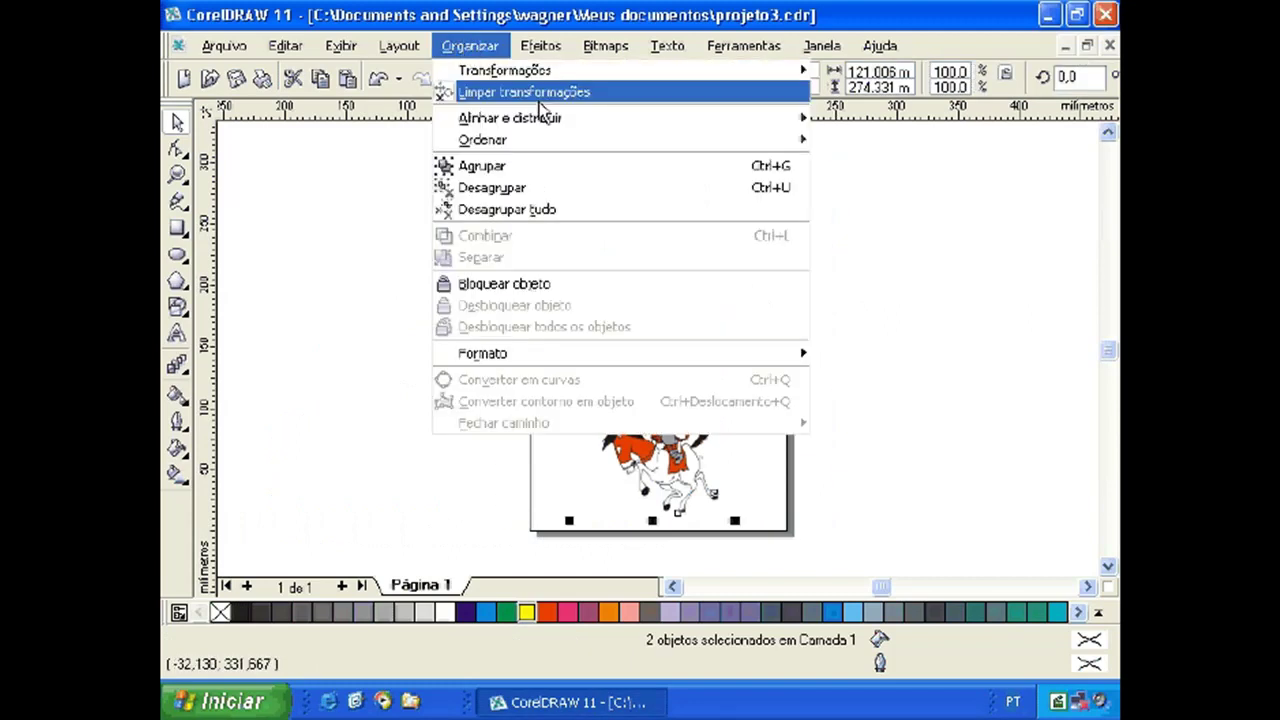
mouse_move(548, 122)
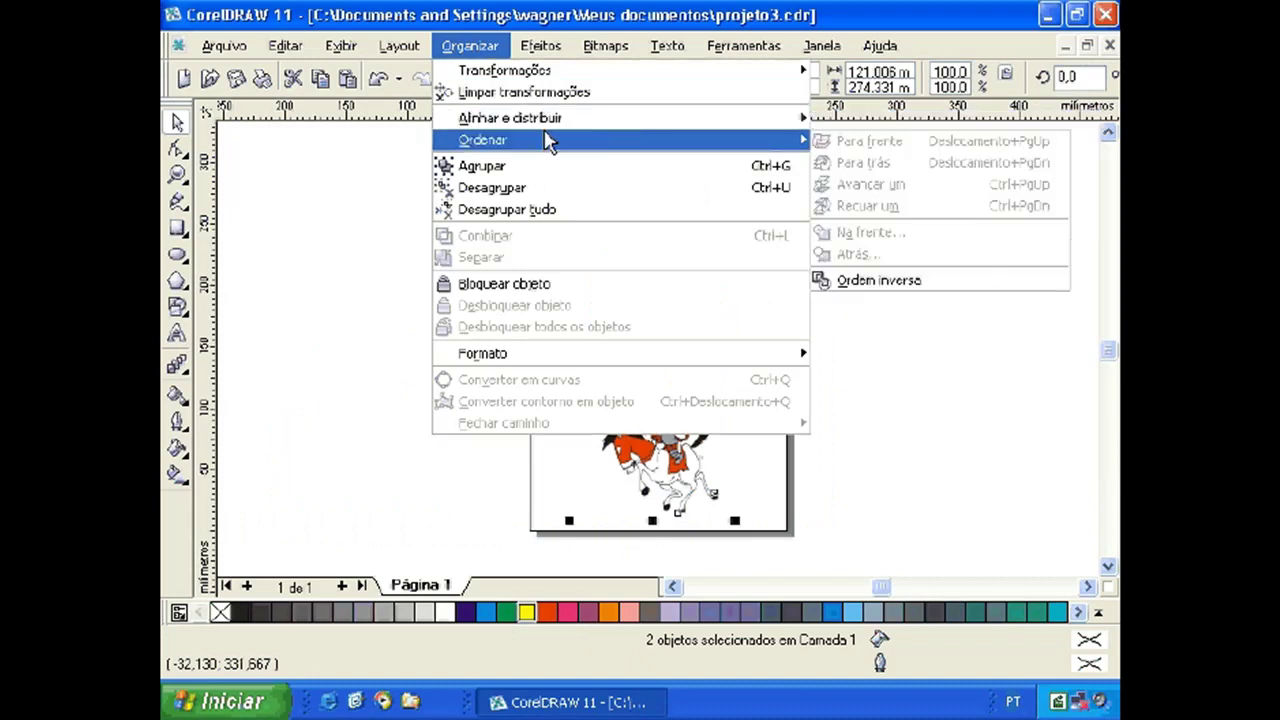
click(857, 405)
Start a new drawing and set the default fill for new objects to cyan (Ciano)
key(ctrl+n)
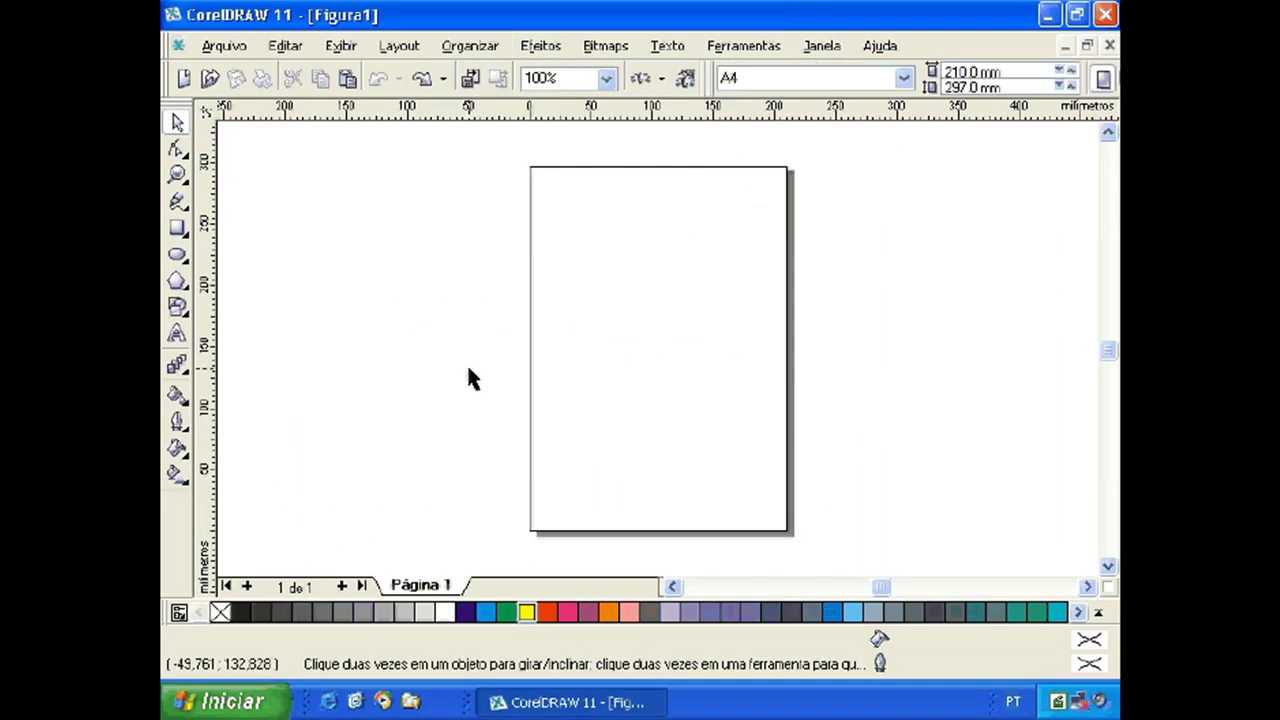
click(487, 617)
click(580, 486)
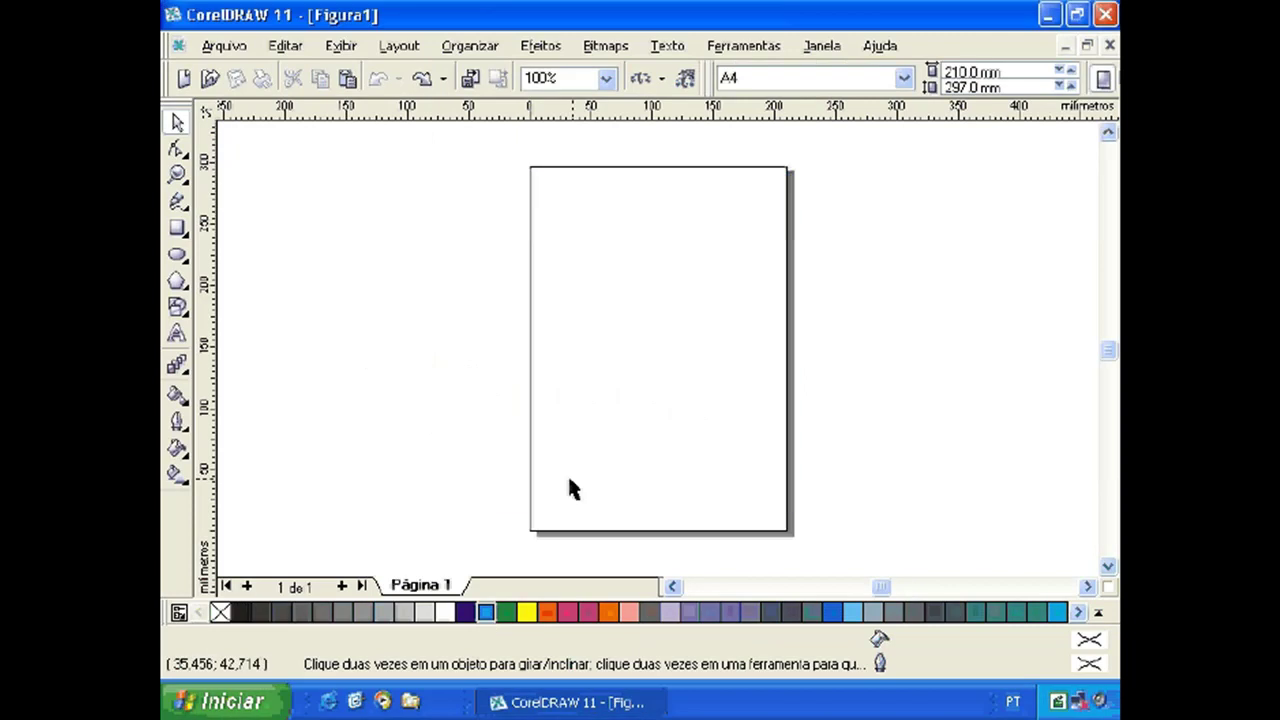
Draw a rectangle about 127 × 81 mm in the upper part of the page, centred at about x 96 mm, y 206 mm
click(178, 229)
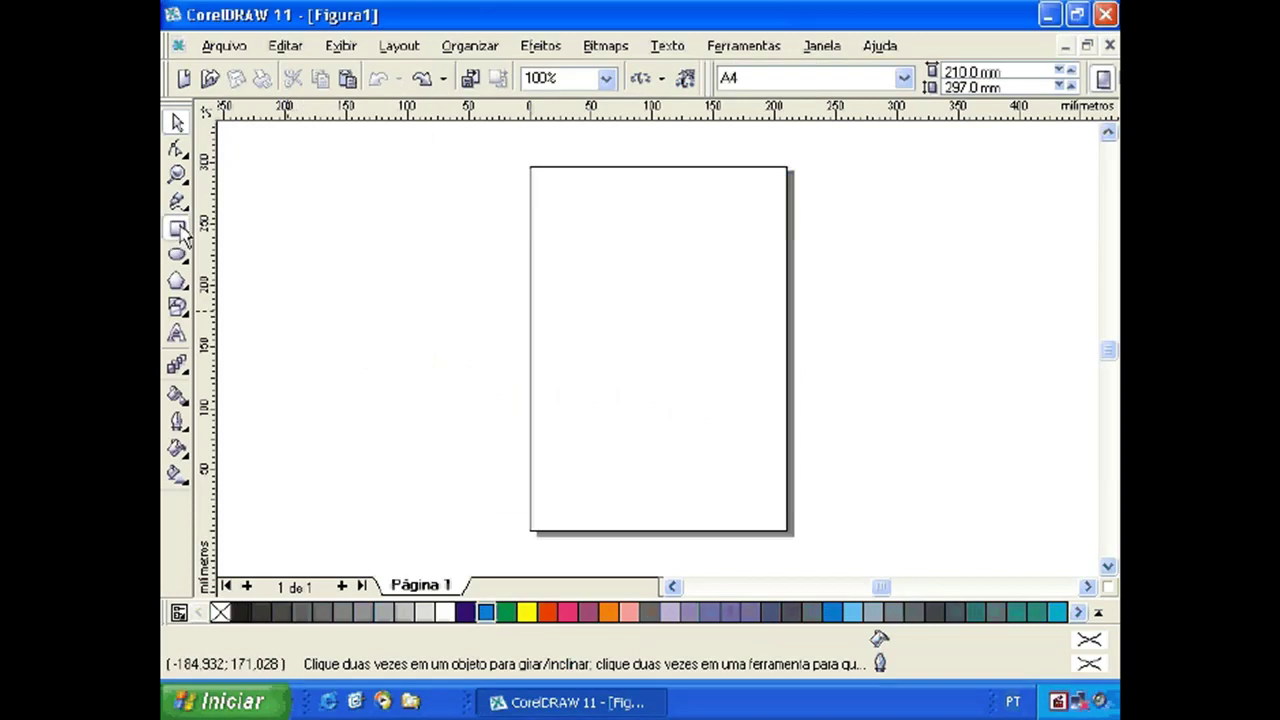
drag(570, 231, 576, 255)
drag(641, 303, 726, 329)
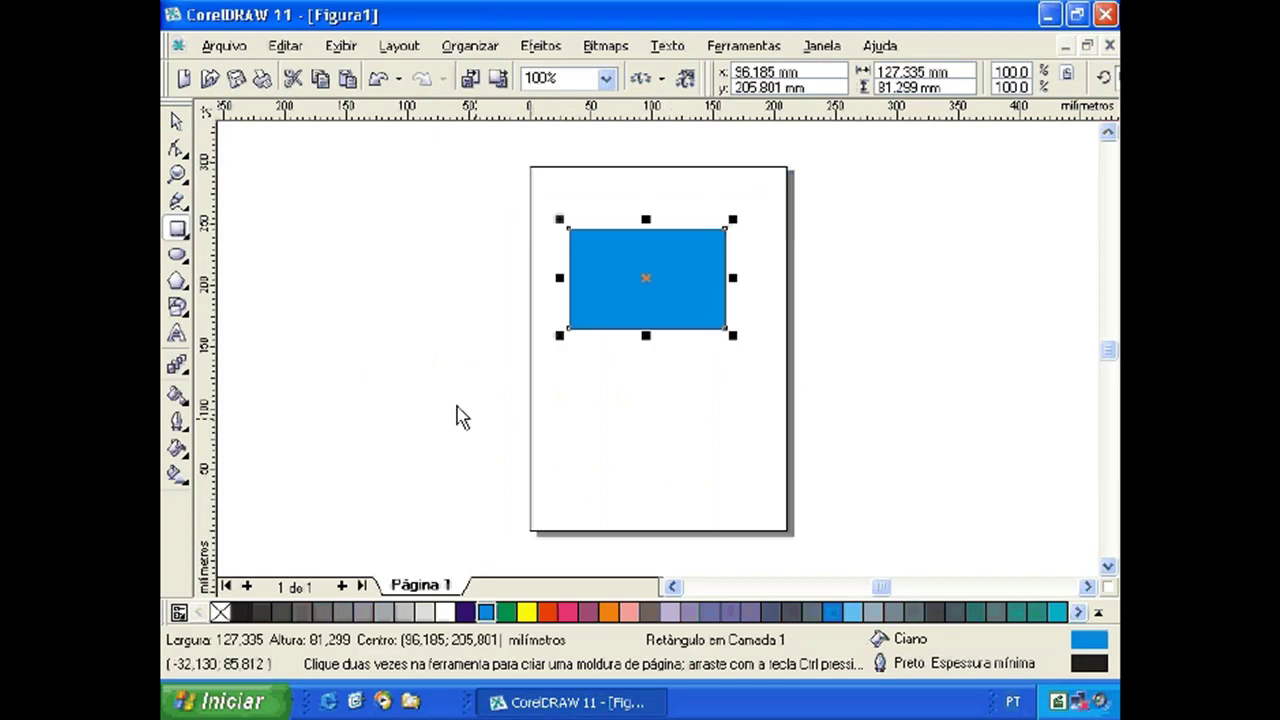
Set the default fill to yellow (Amarelo) and draw an ellipse about 132 × 62 mm below the rectangle, centred at about x 101 mm, y 77 mm
click(177, 121)
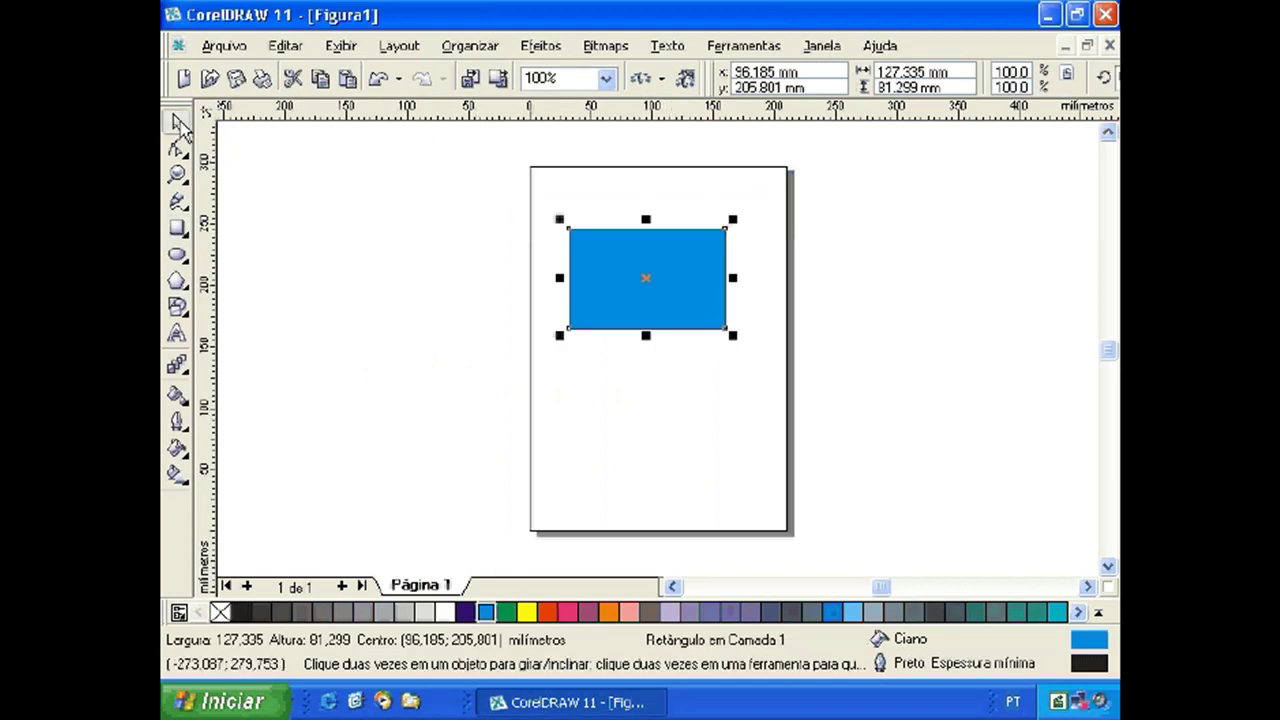
click(538, 449)
click(522, 612)
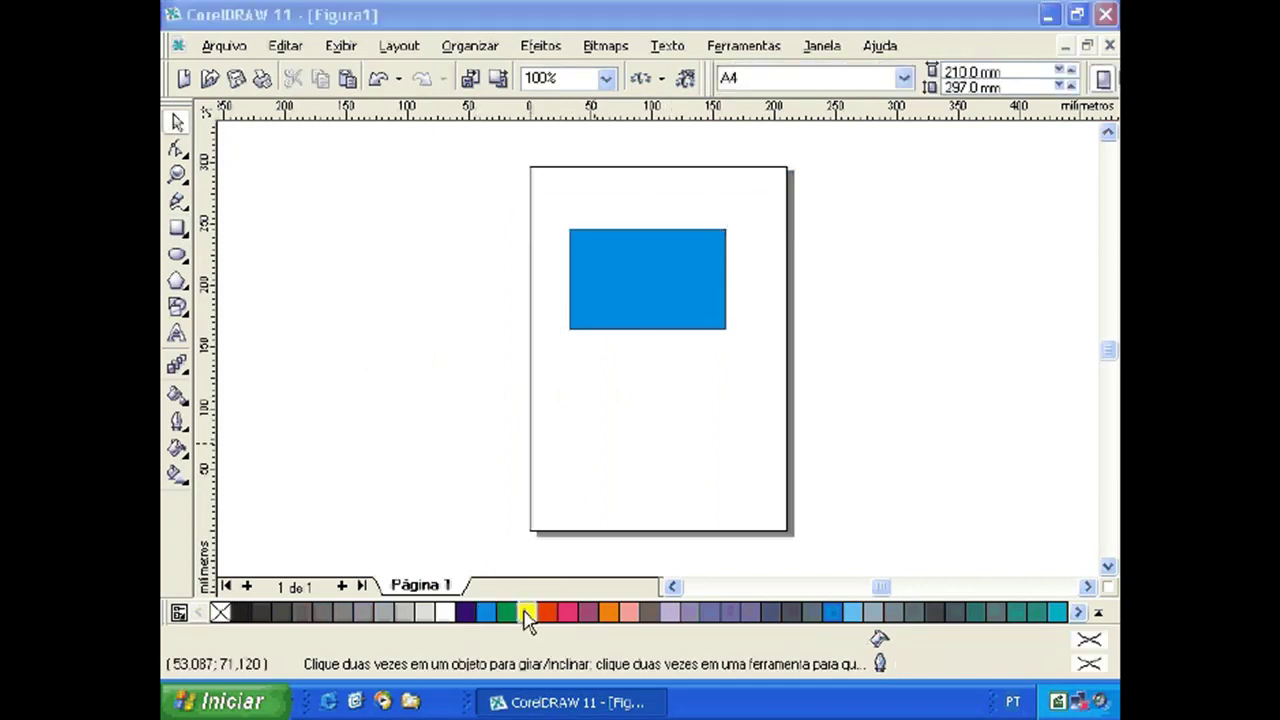
click(590, 482)
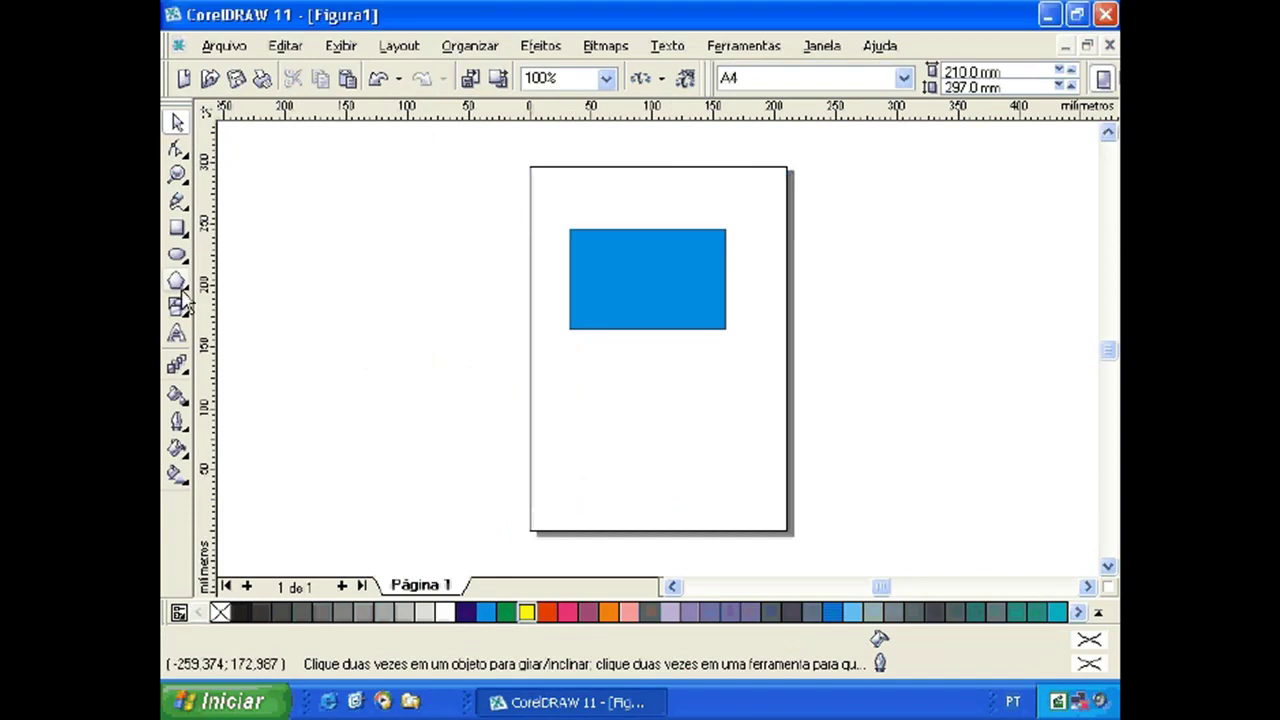
click(178, 255)
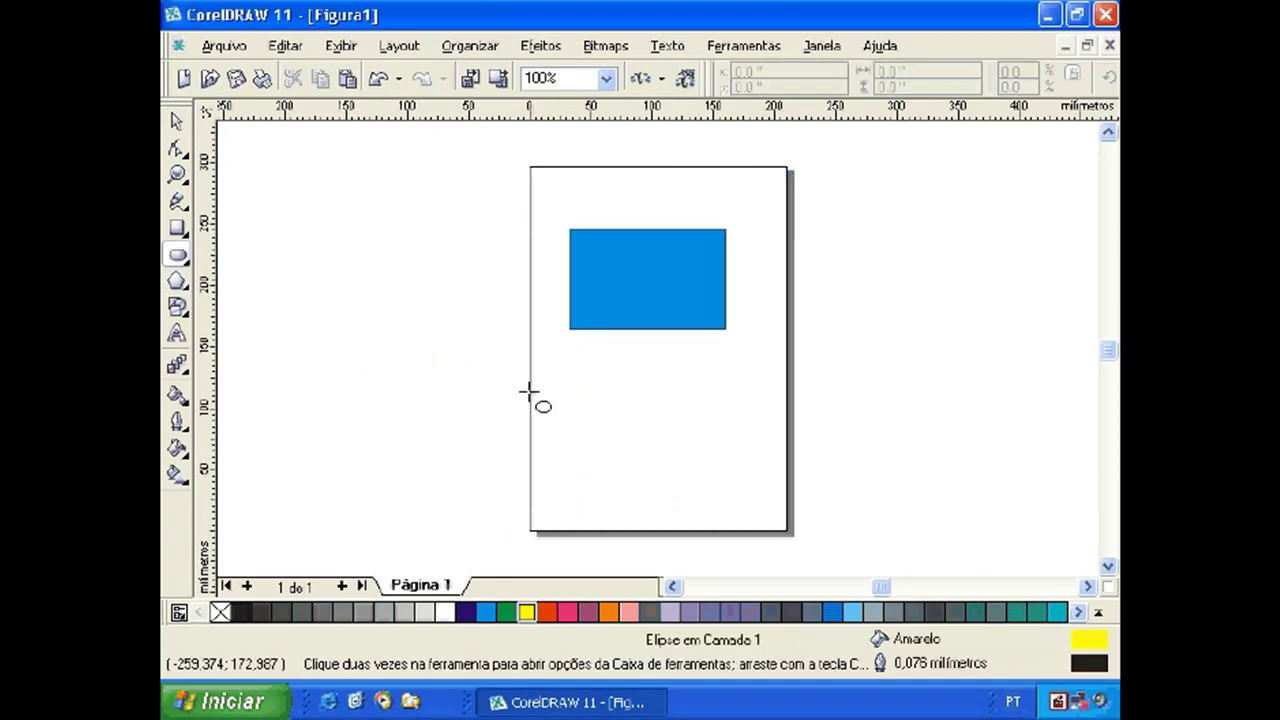
drag(570, 400, 736, 478)
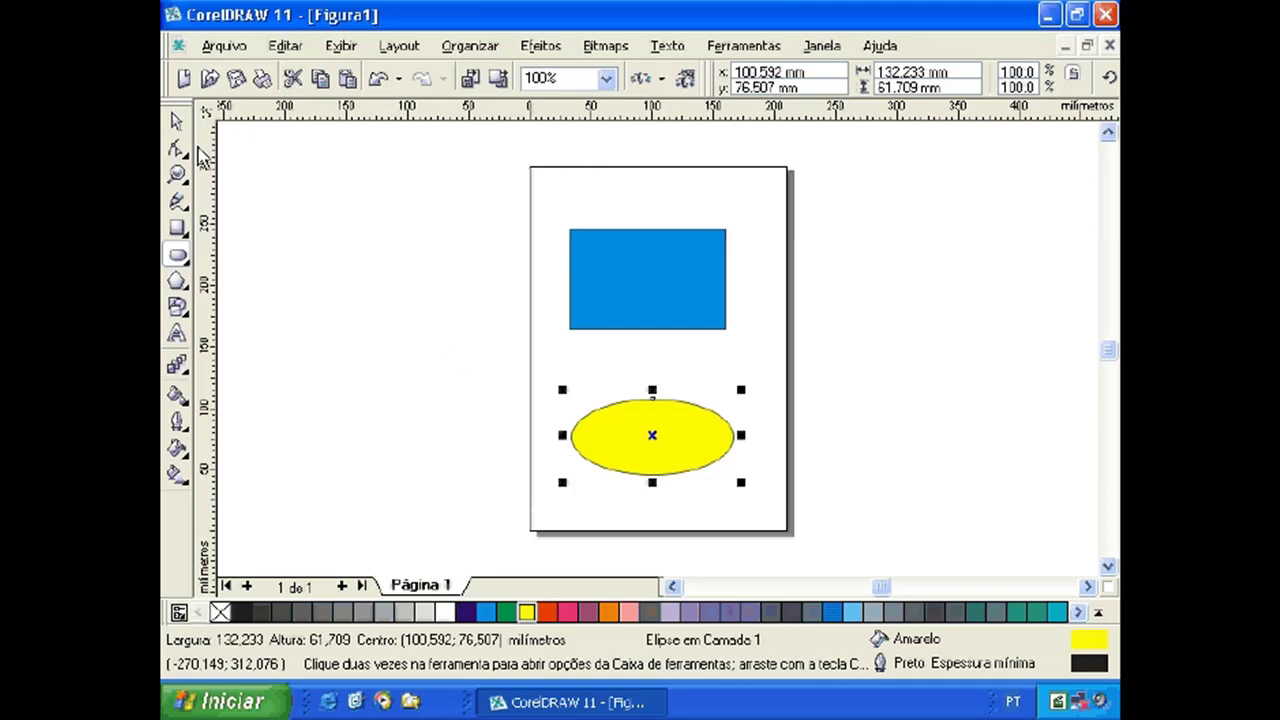
Move the yellow ellipse up over the lower edge of the rectangle, centred at about x 96 mm, y 153 mm
click(176, 121)
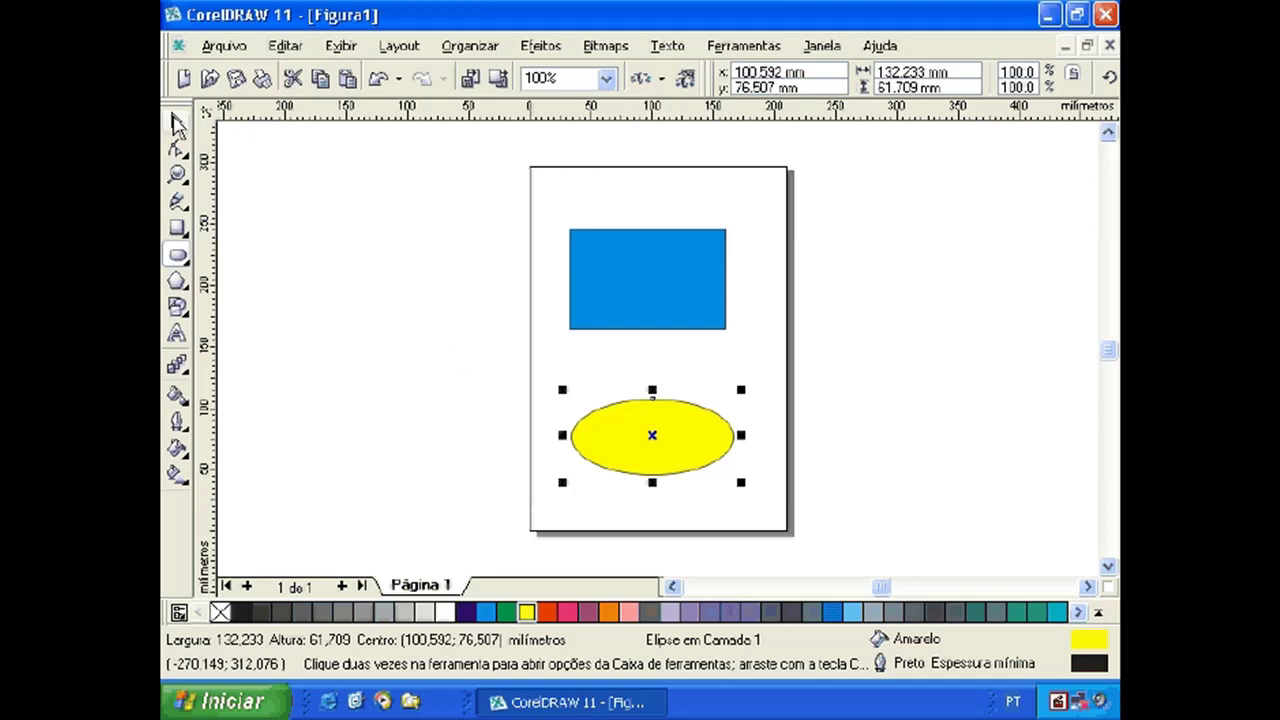
click(757, 310)
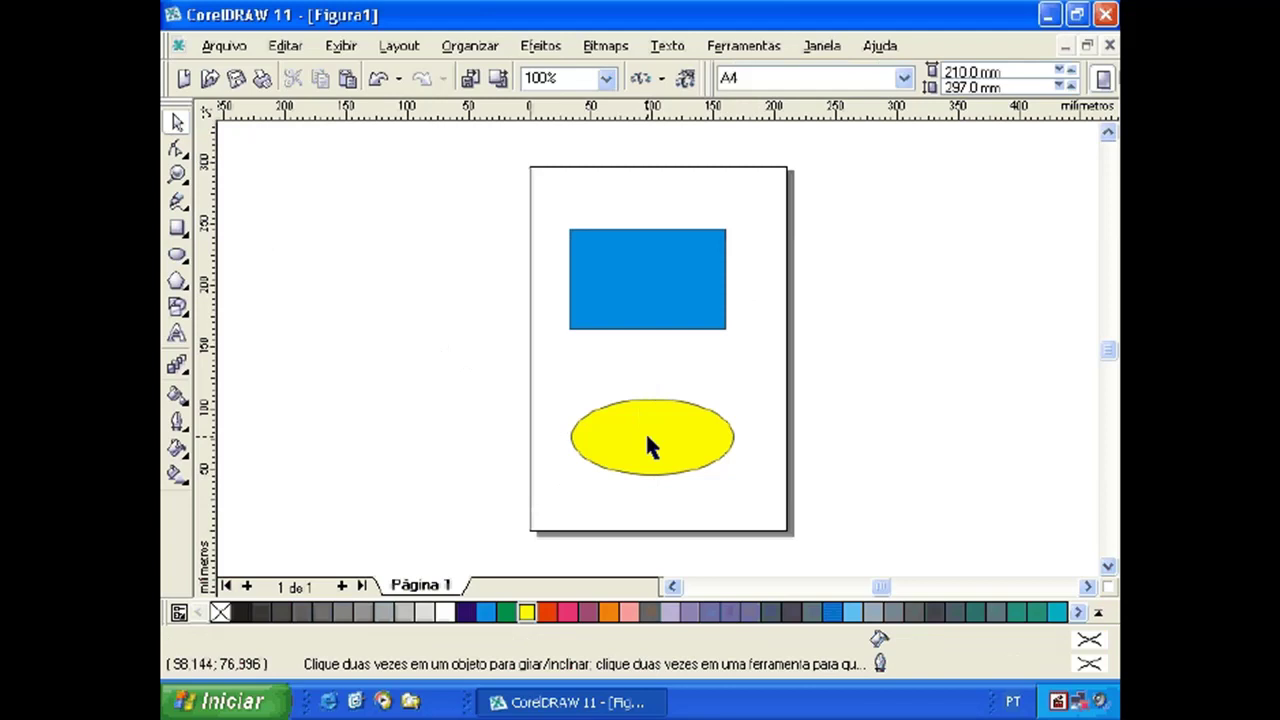
drag(647, 437, 641, 343)
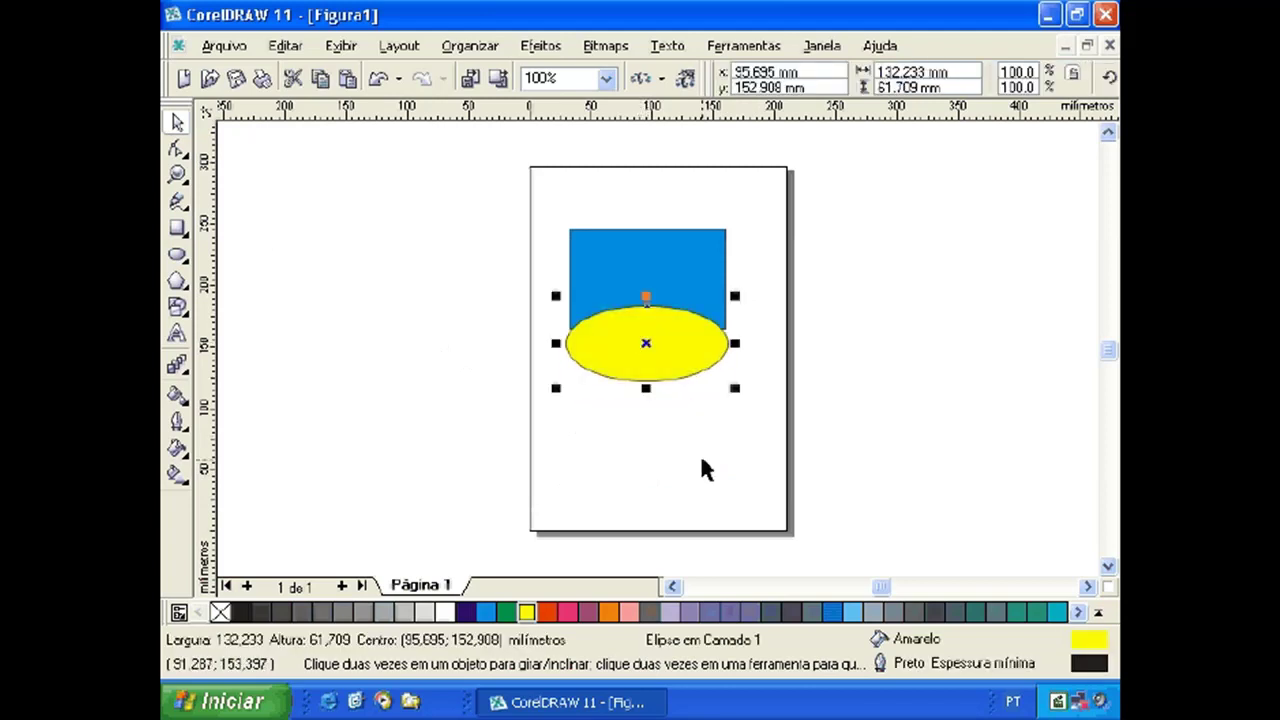
click(700, 457)
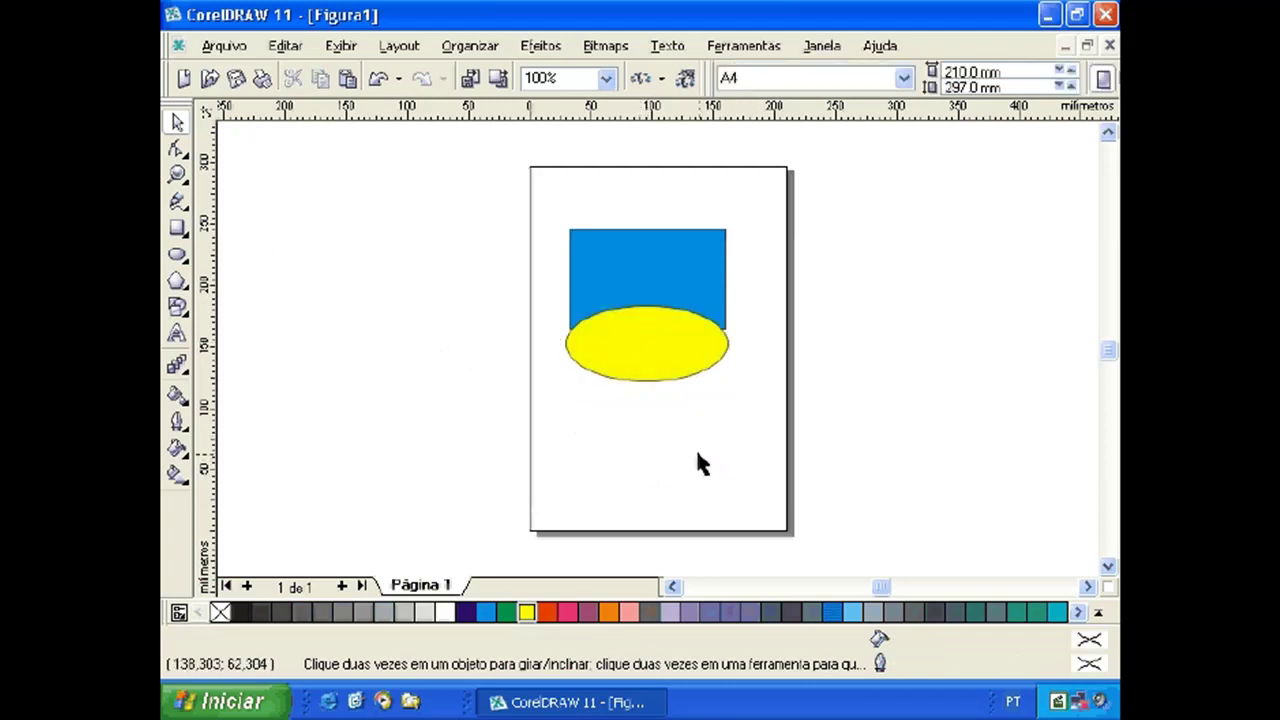
Combine the ellipse and the rectangle with the cyan rectangle selected last, and undo the combination
click(628, 362)
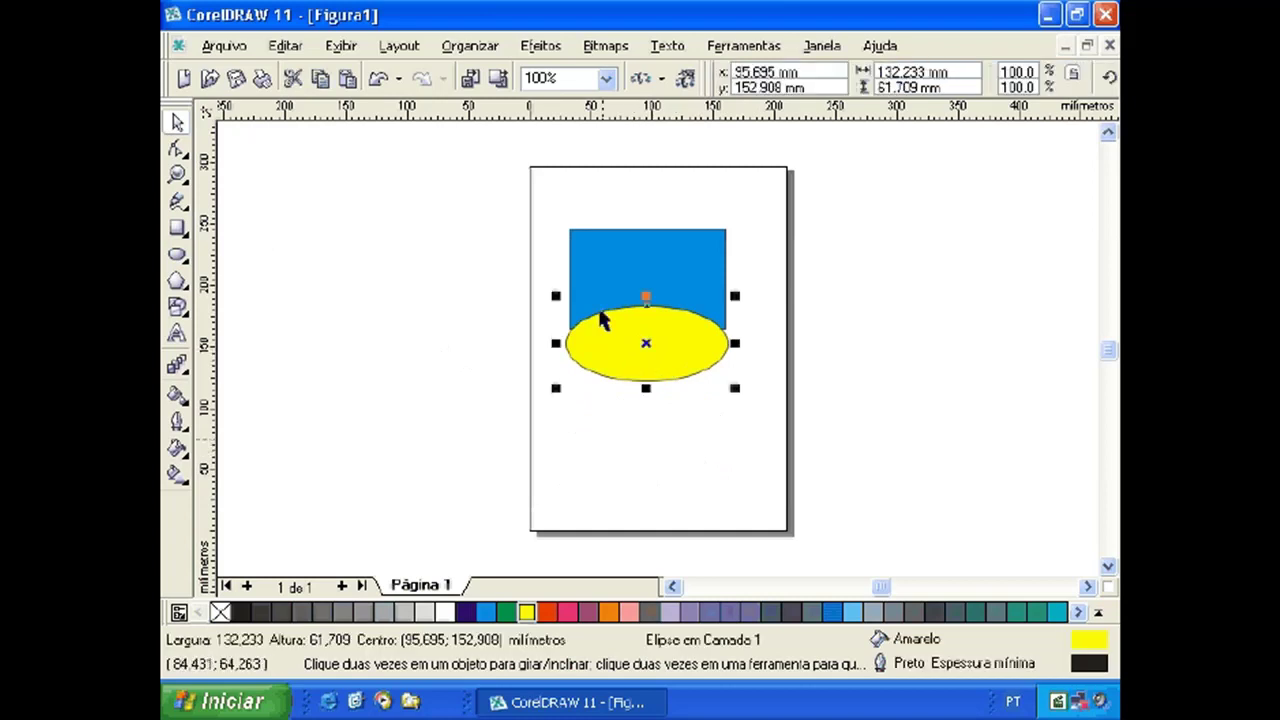
shift+click(647, 260)
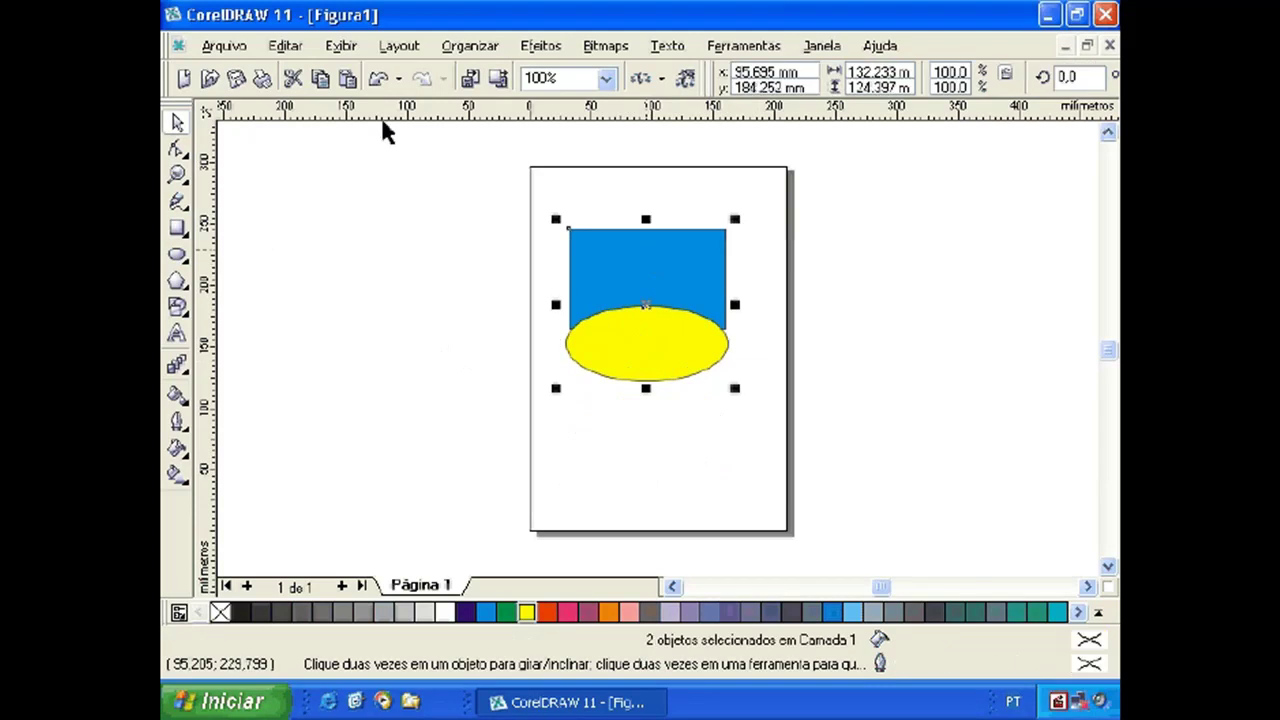
click(455, 50)
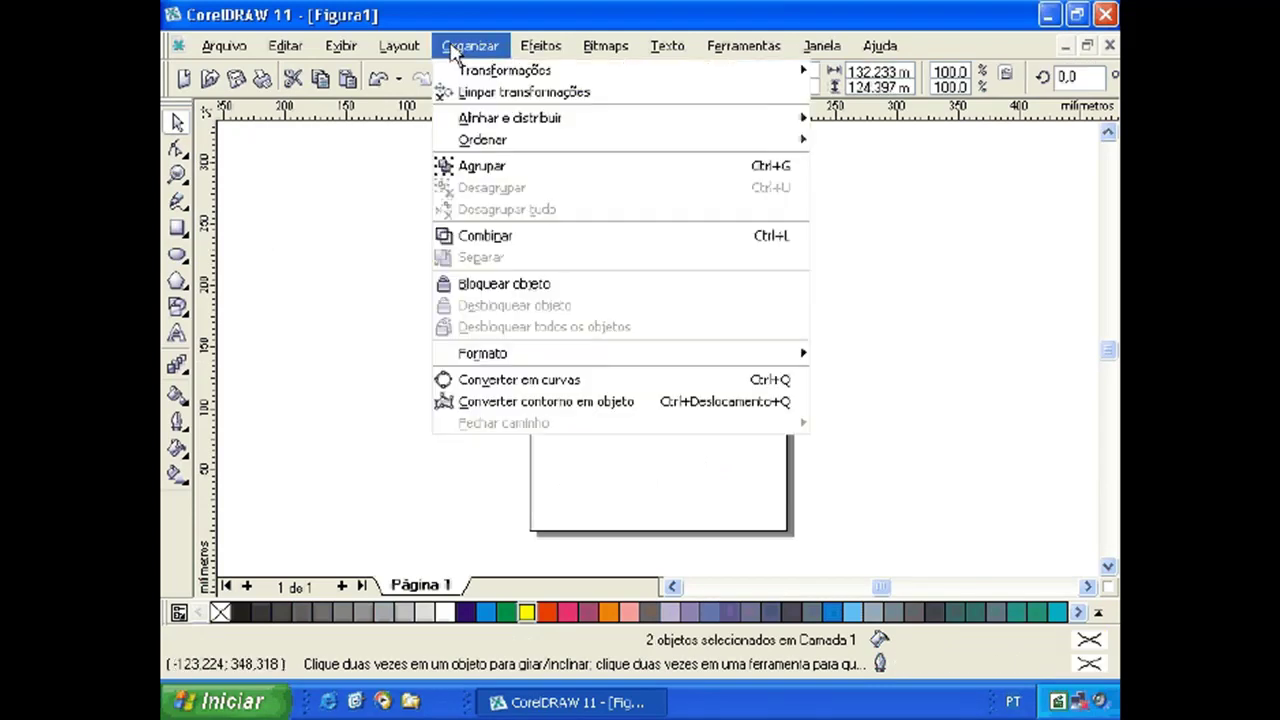
click(486, 238)
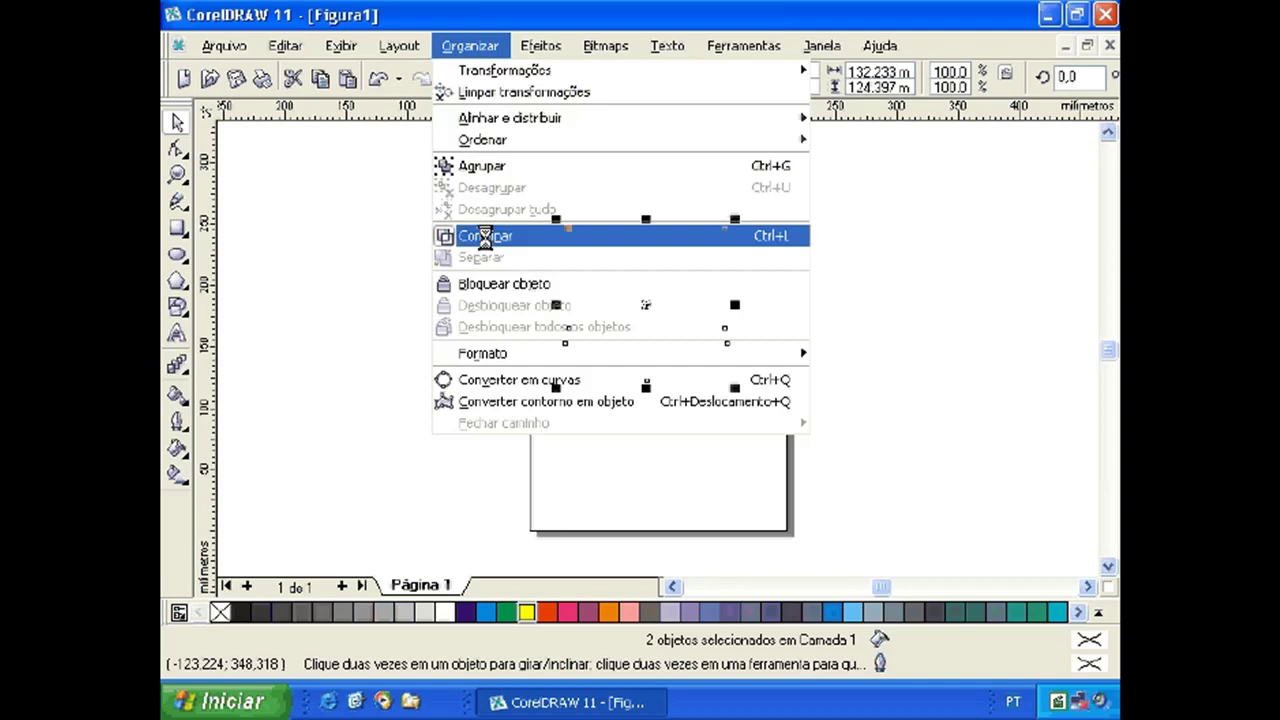
click(665, 470)
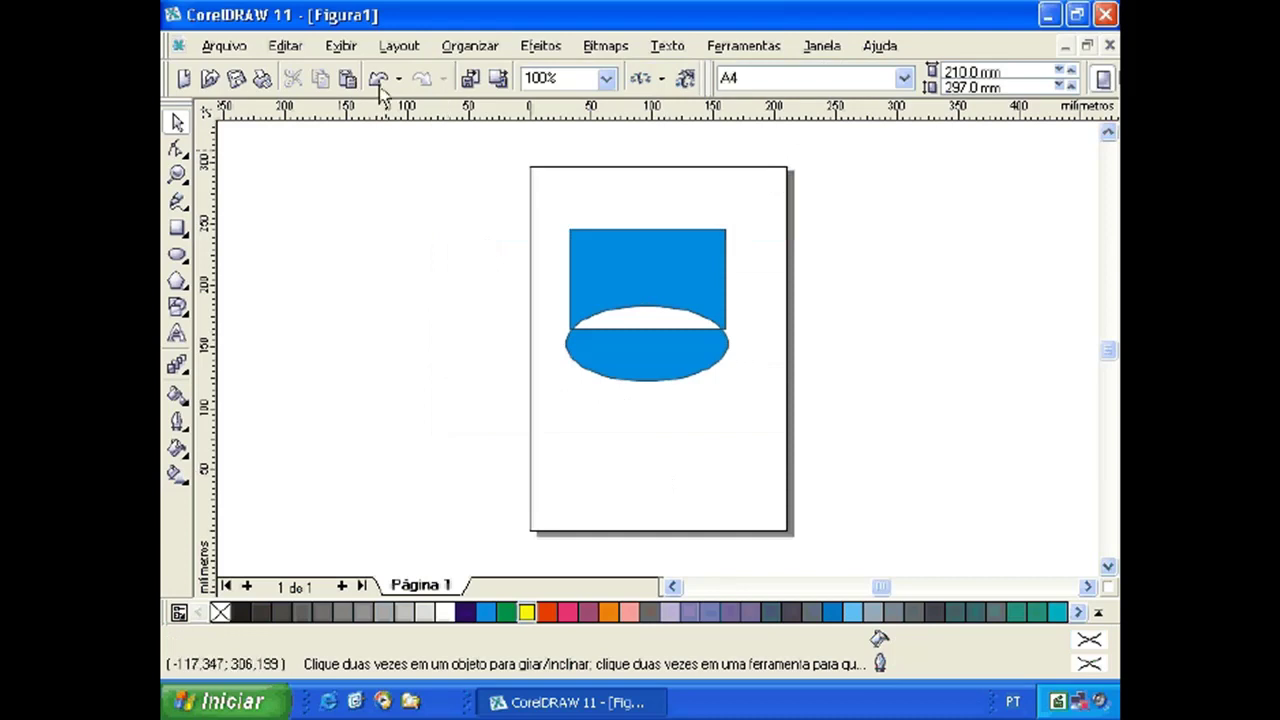
click(378, 78)
click(635, 469)
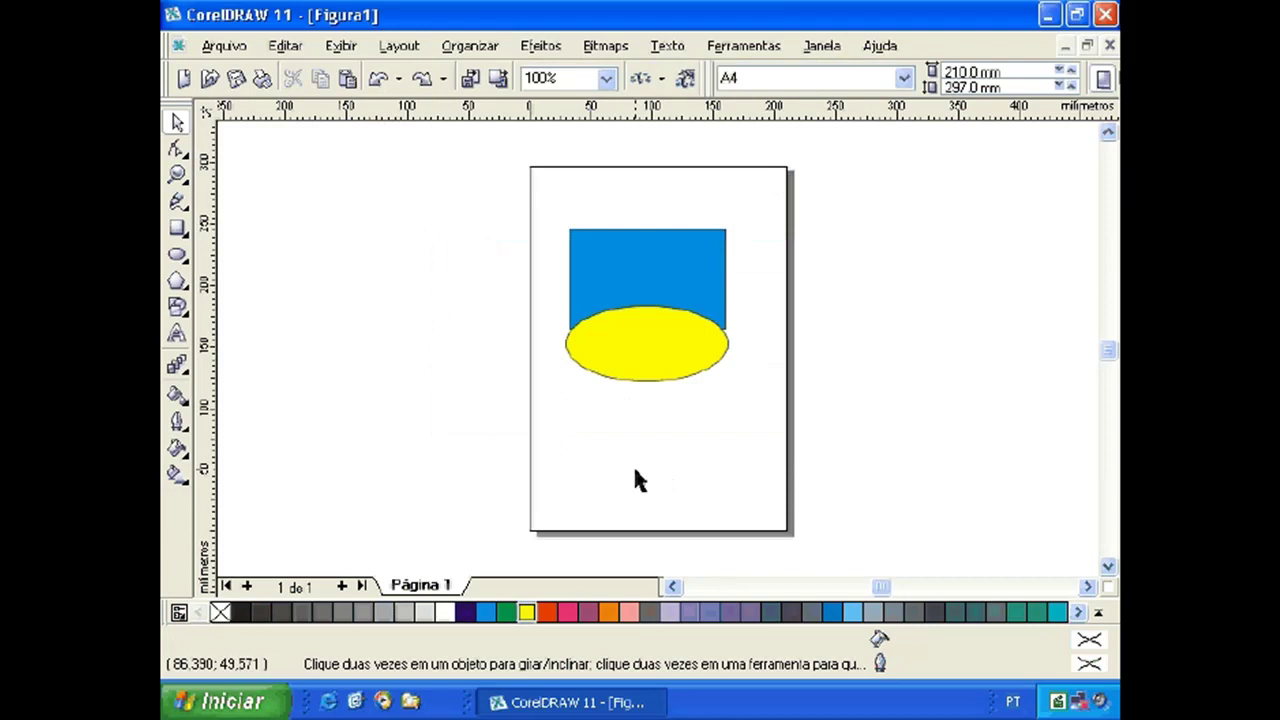
Combine the rectangle and the ellipse into one object, with the yellow ellipse selected last
click(666, 256)
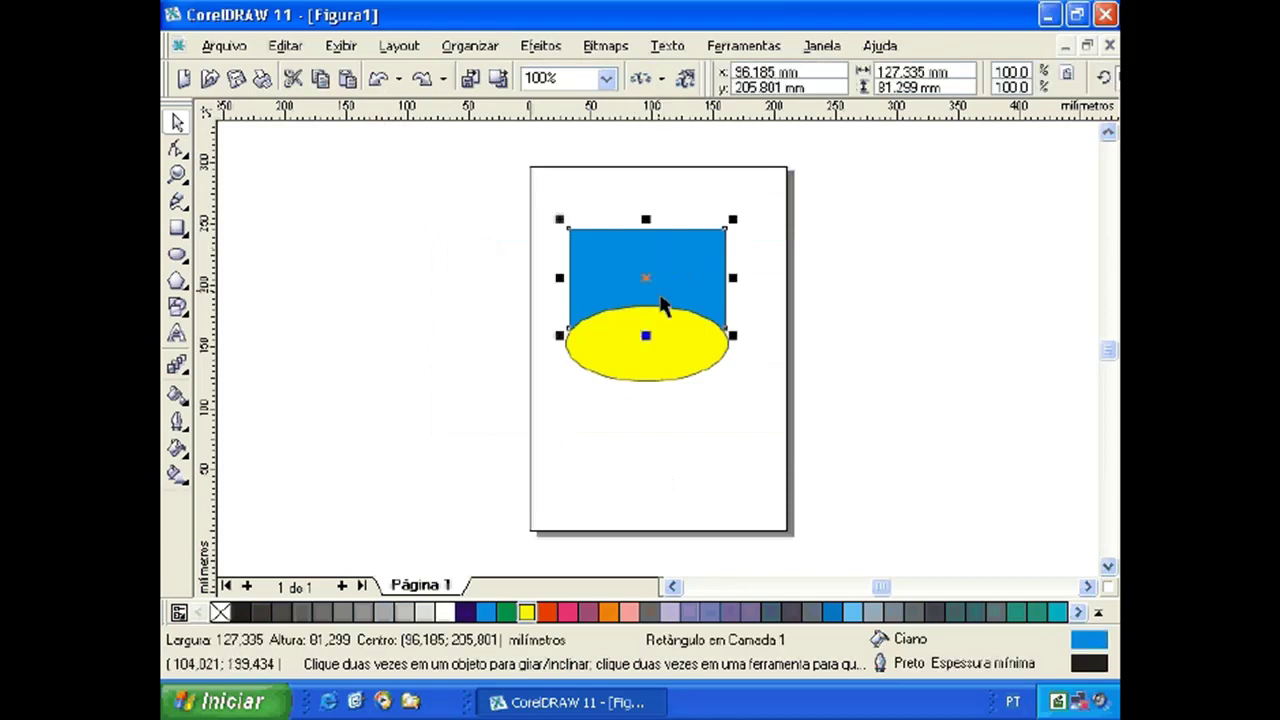
shift+click(648, 370)
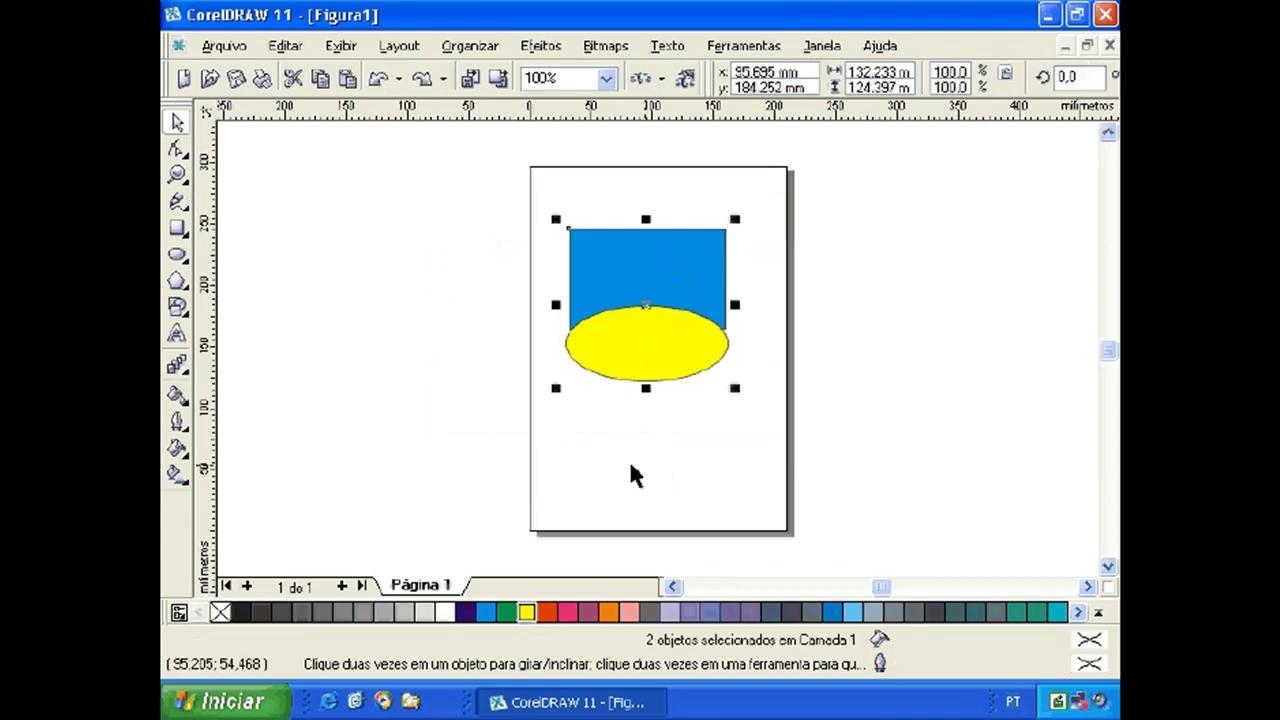
click(465, 47)
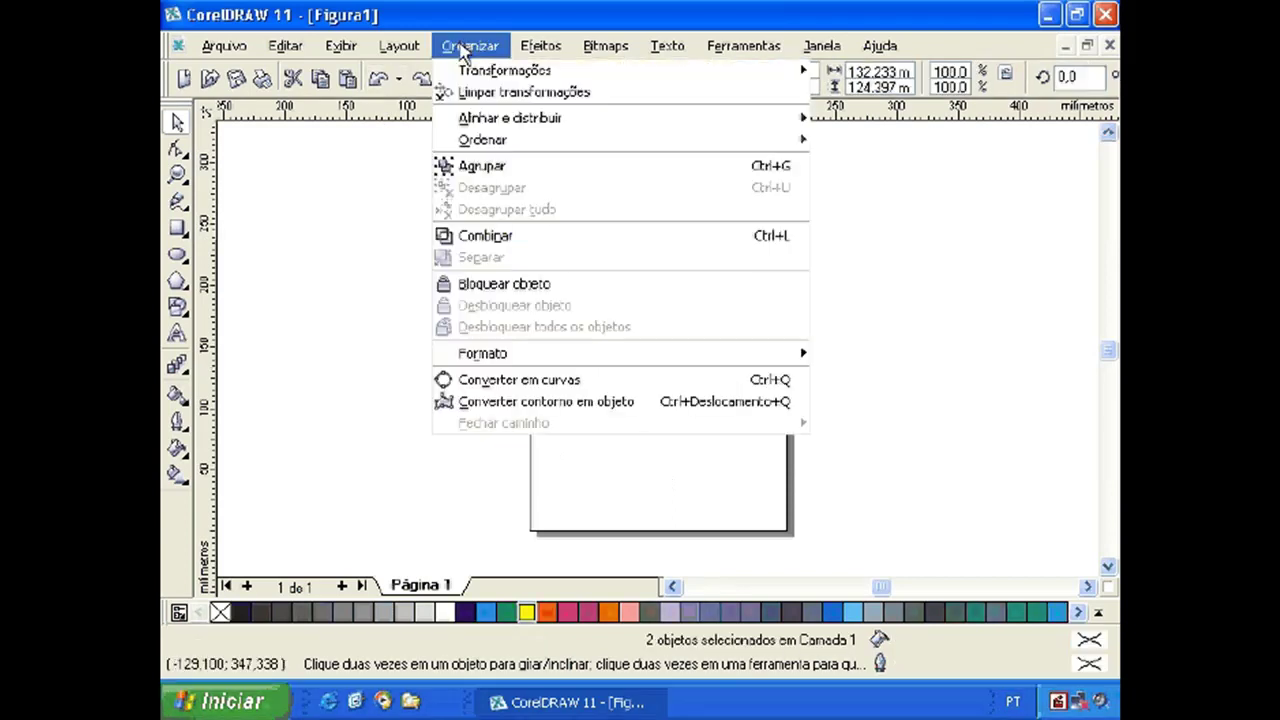
click(489, 232)
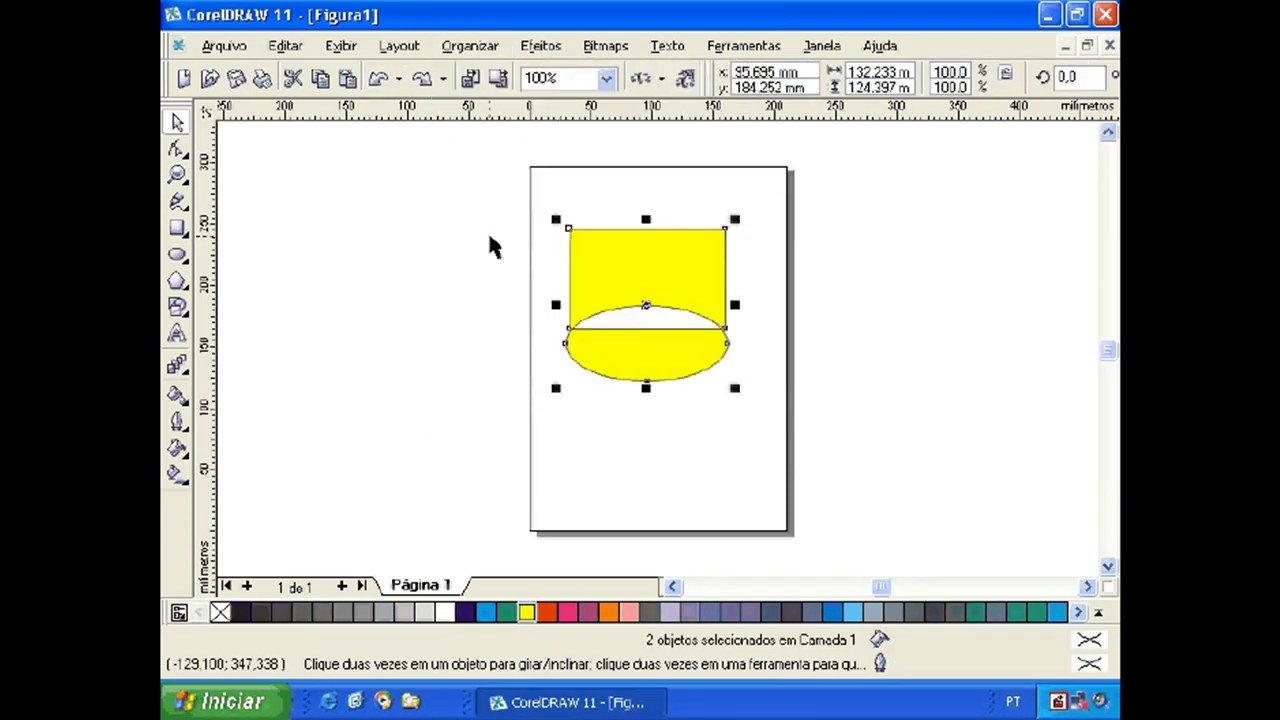
click(649, 466)
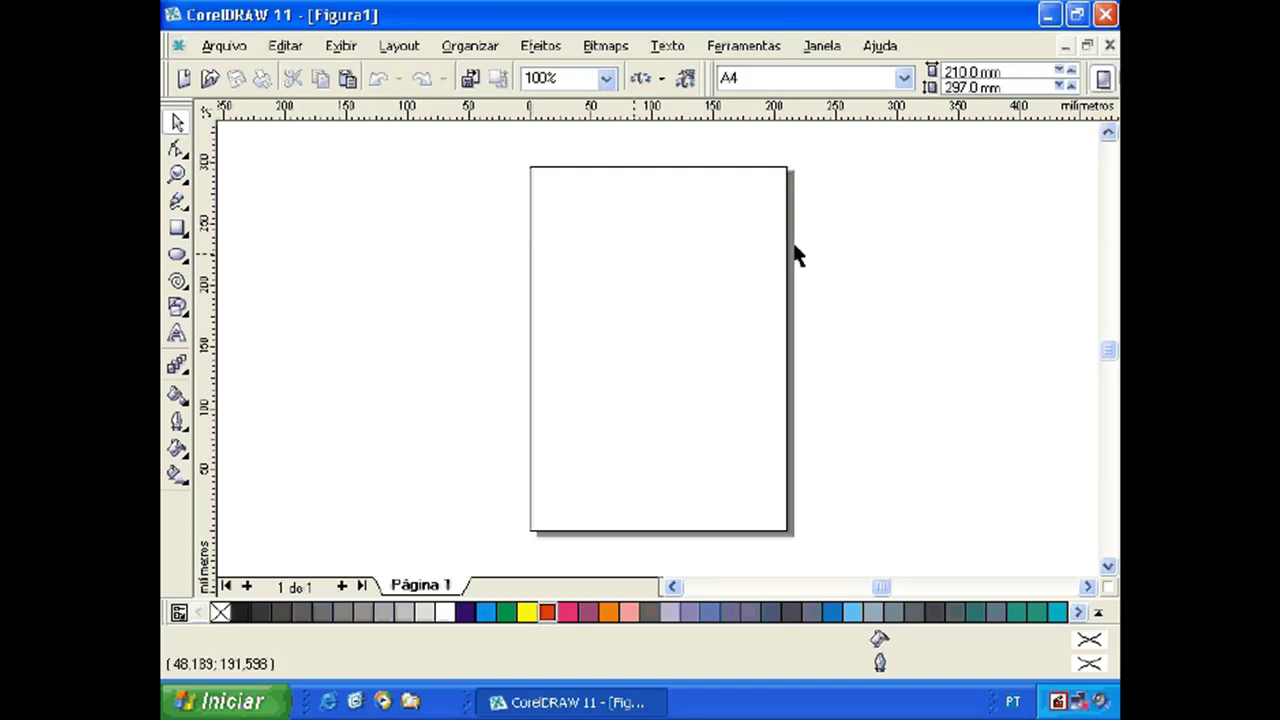
Display the Text (Texto) toolbar
click(822, 46)
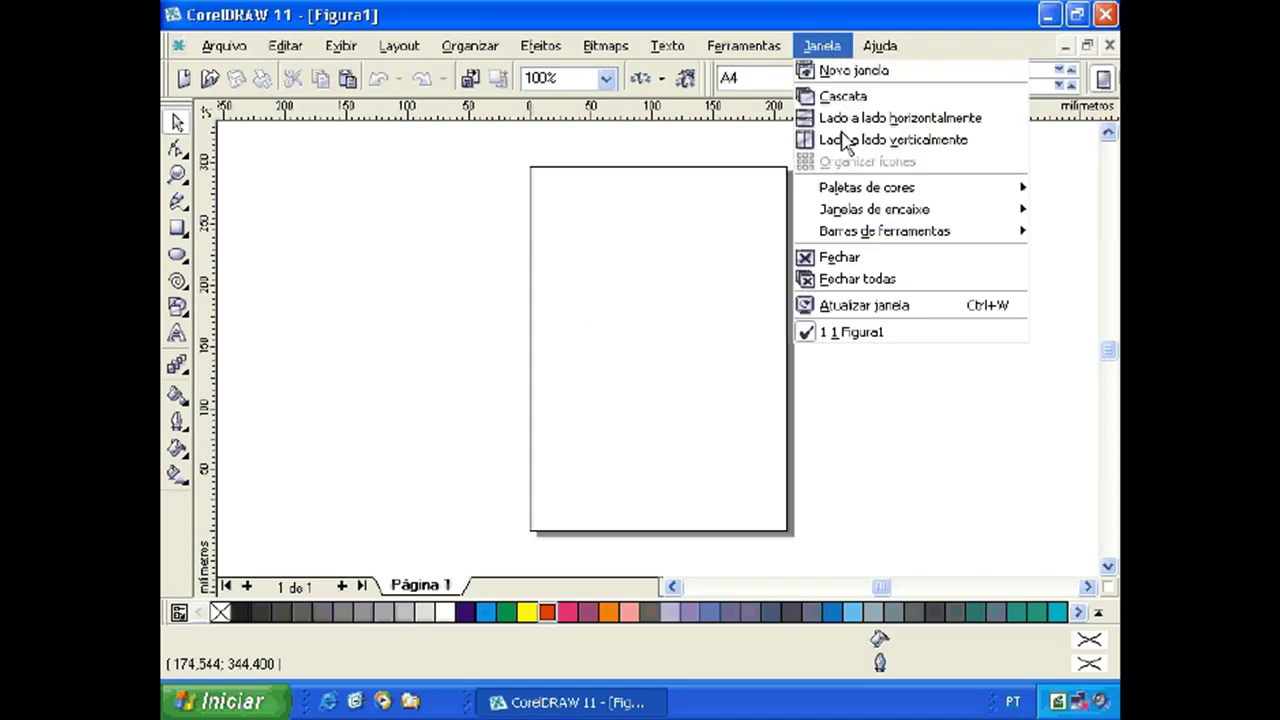
mouse_move(866, 233)
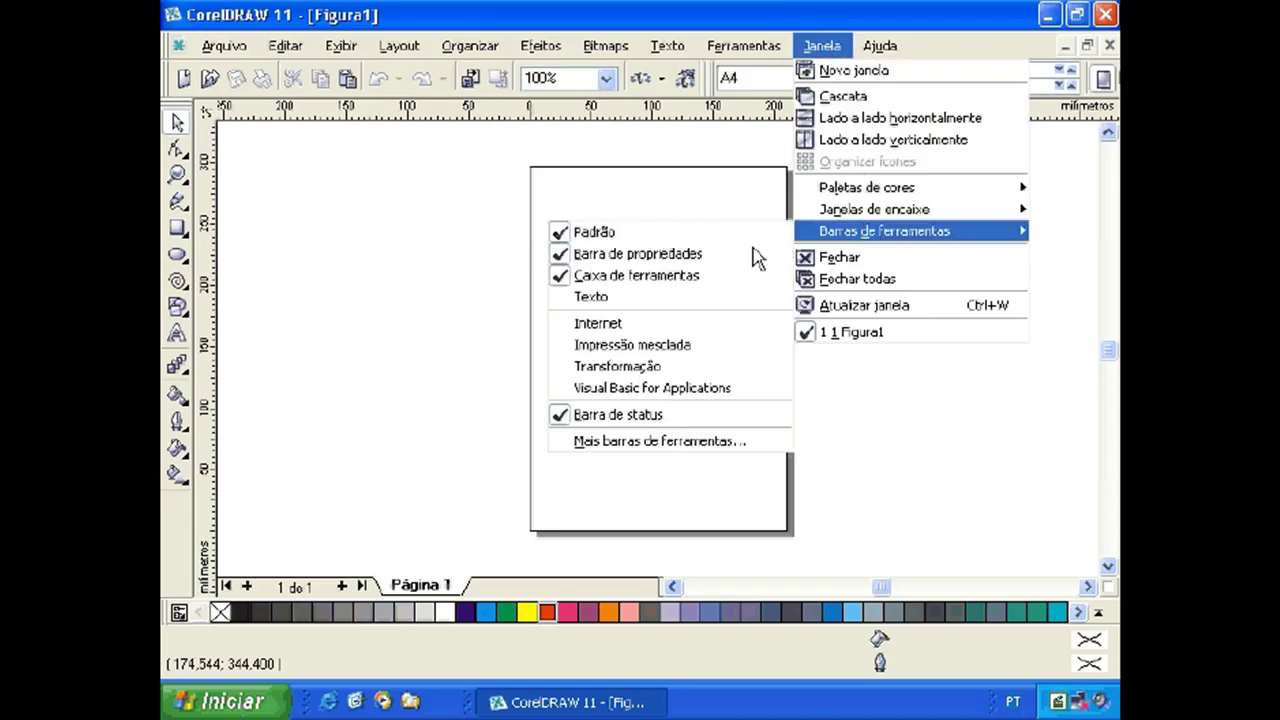
click(600, 300)
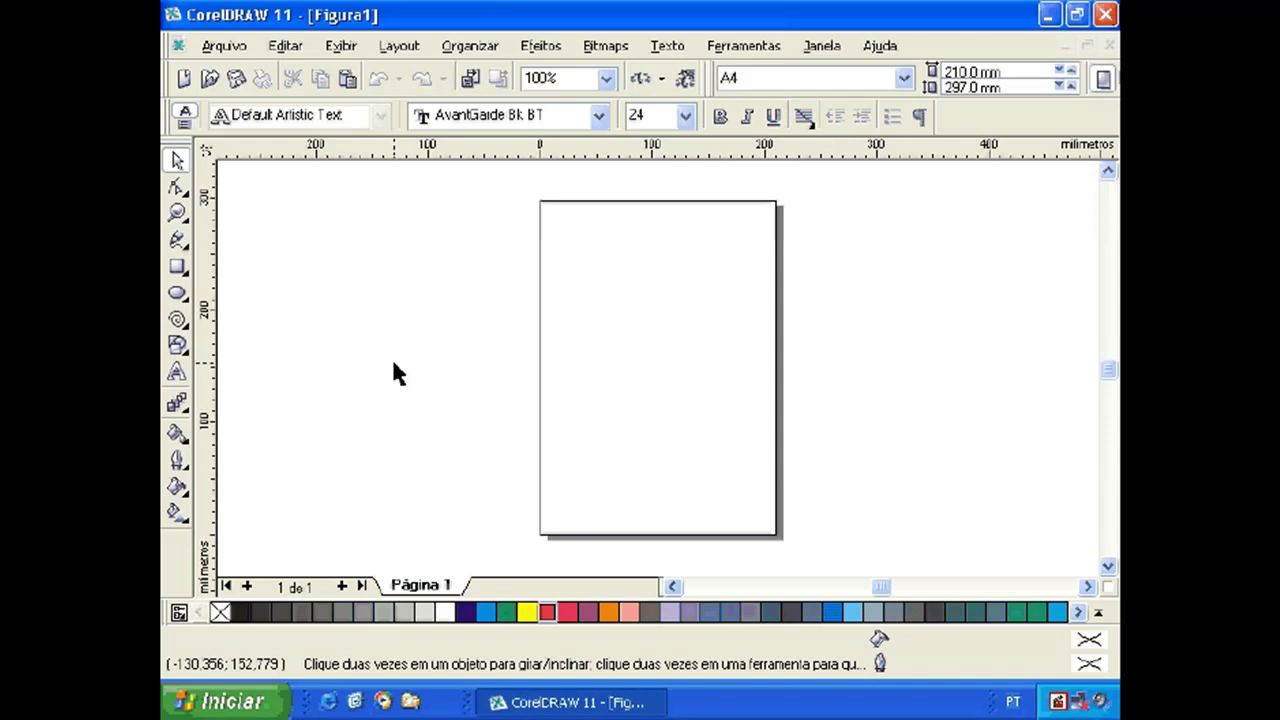
Start an artistic text near the page's upper-left corner, set to Arial, 100 points, with a cyan (Ciano) fill
click(175, 375)
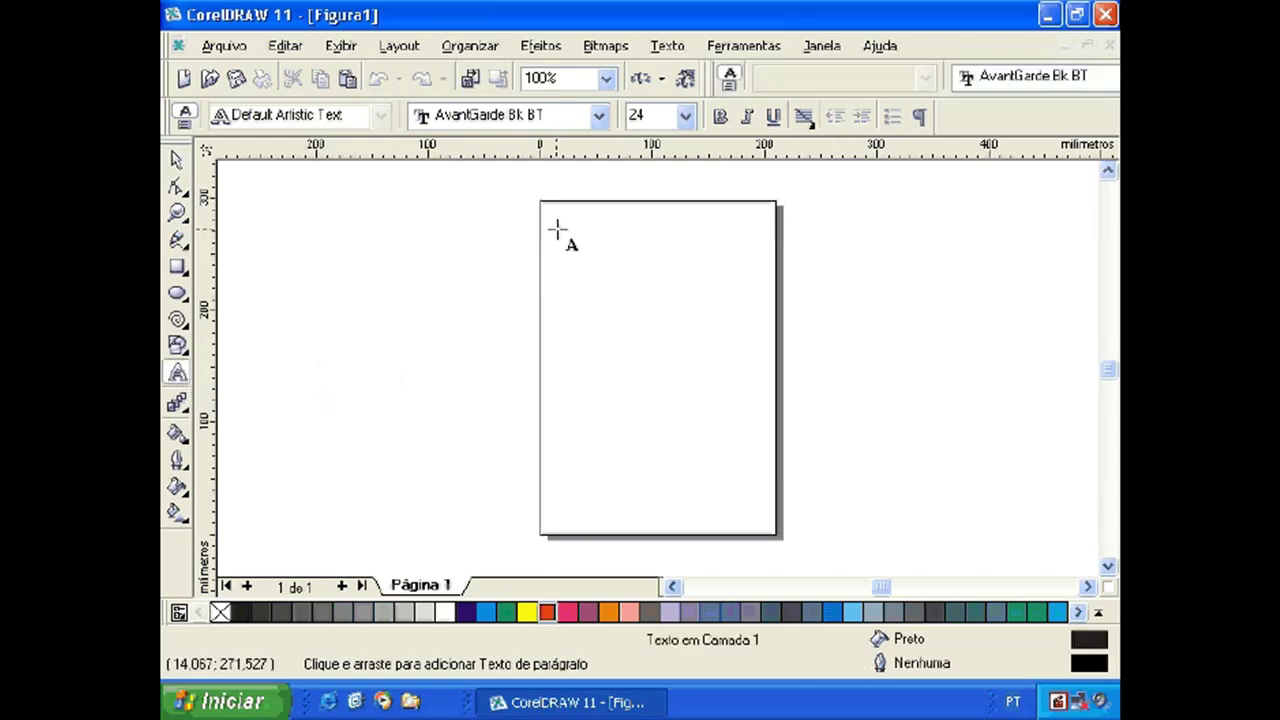
click(557, 229)
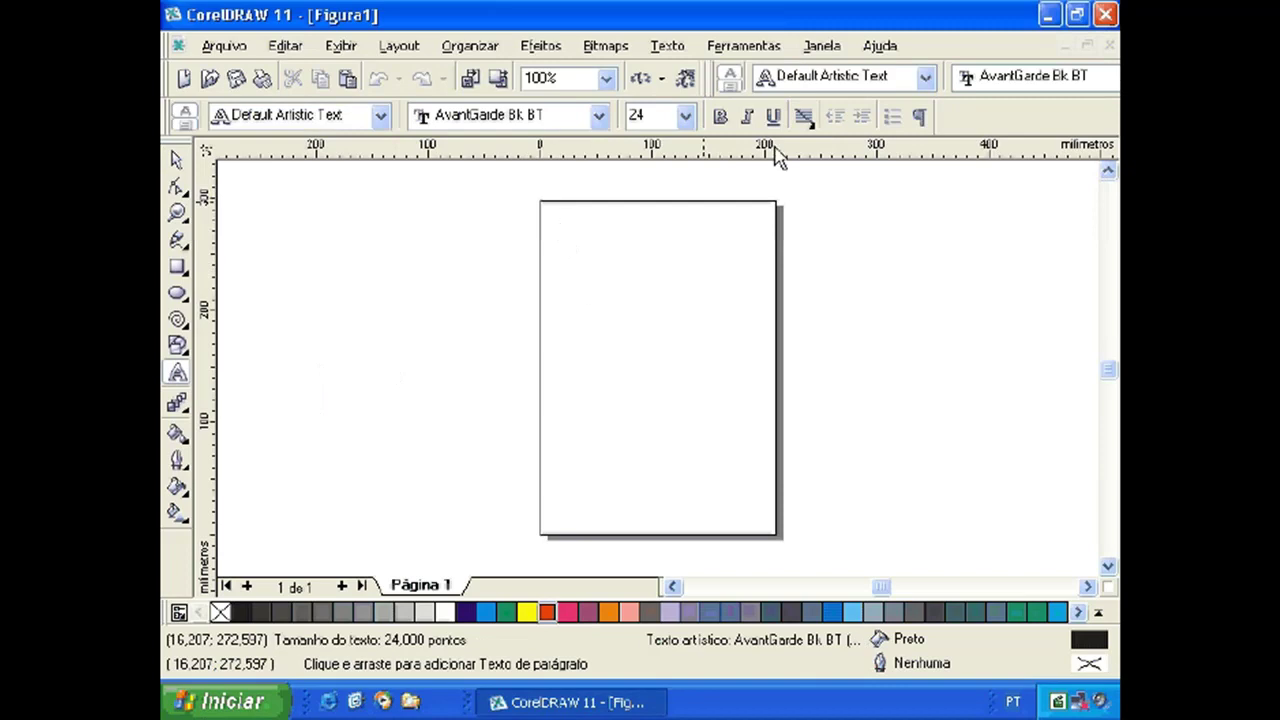
click(687, 116)
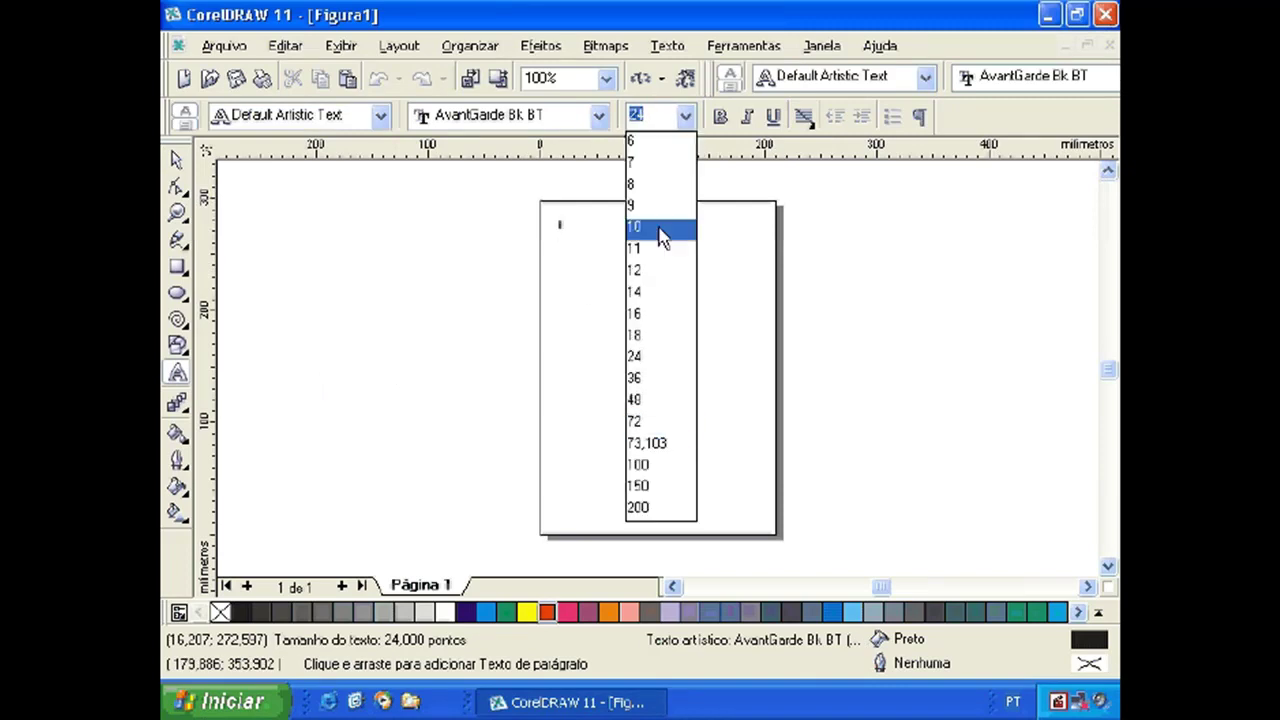
click(662, 465)
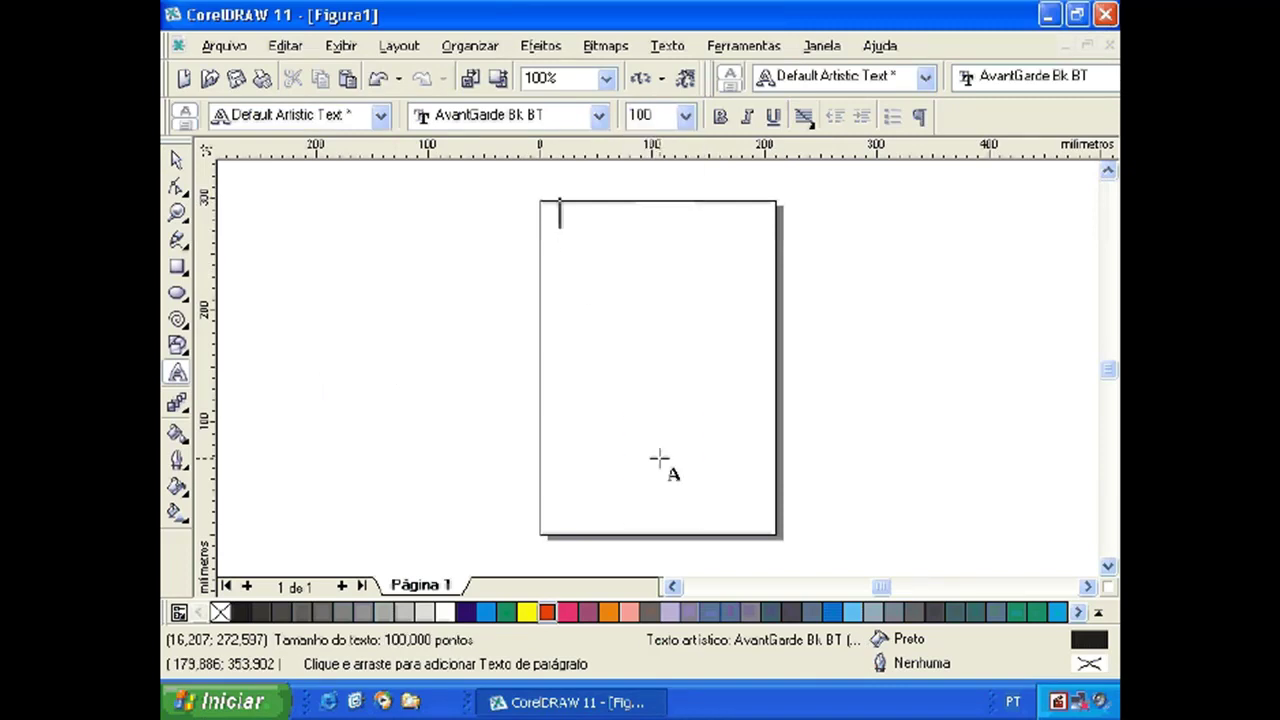
click(597, 117)
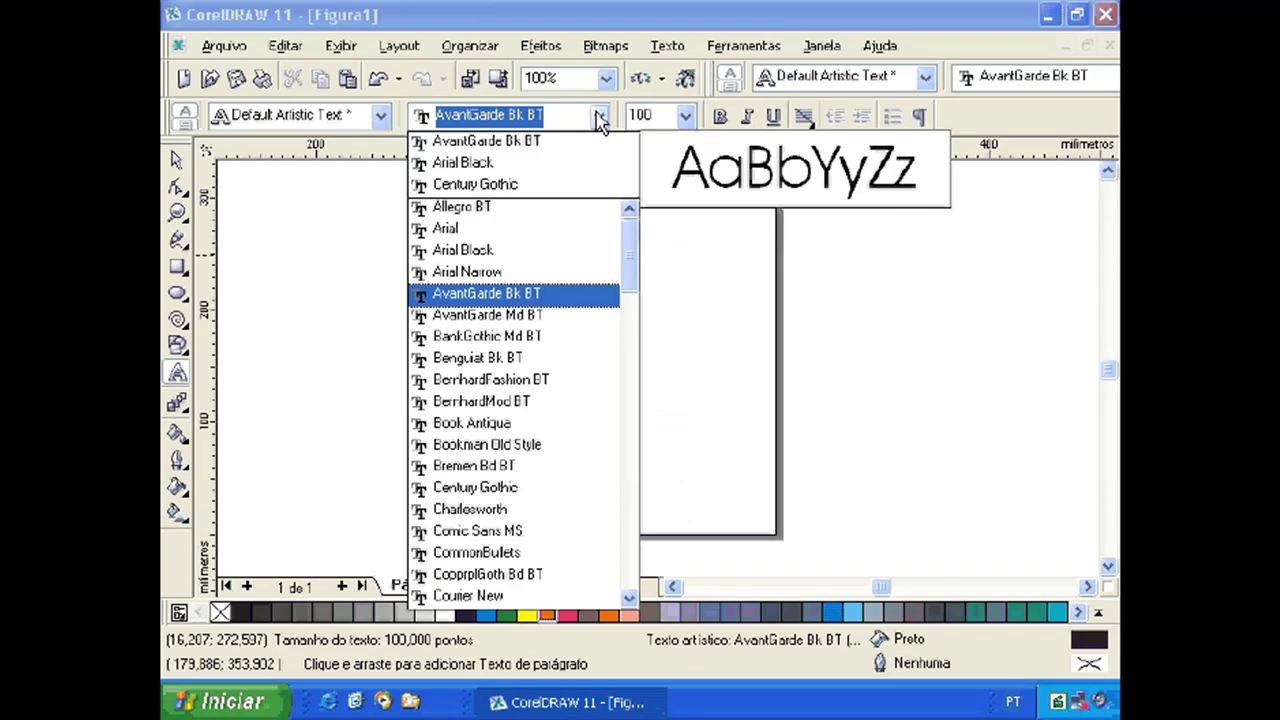
click(500, 228)
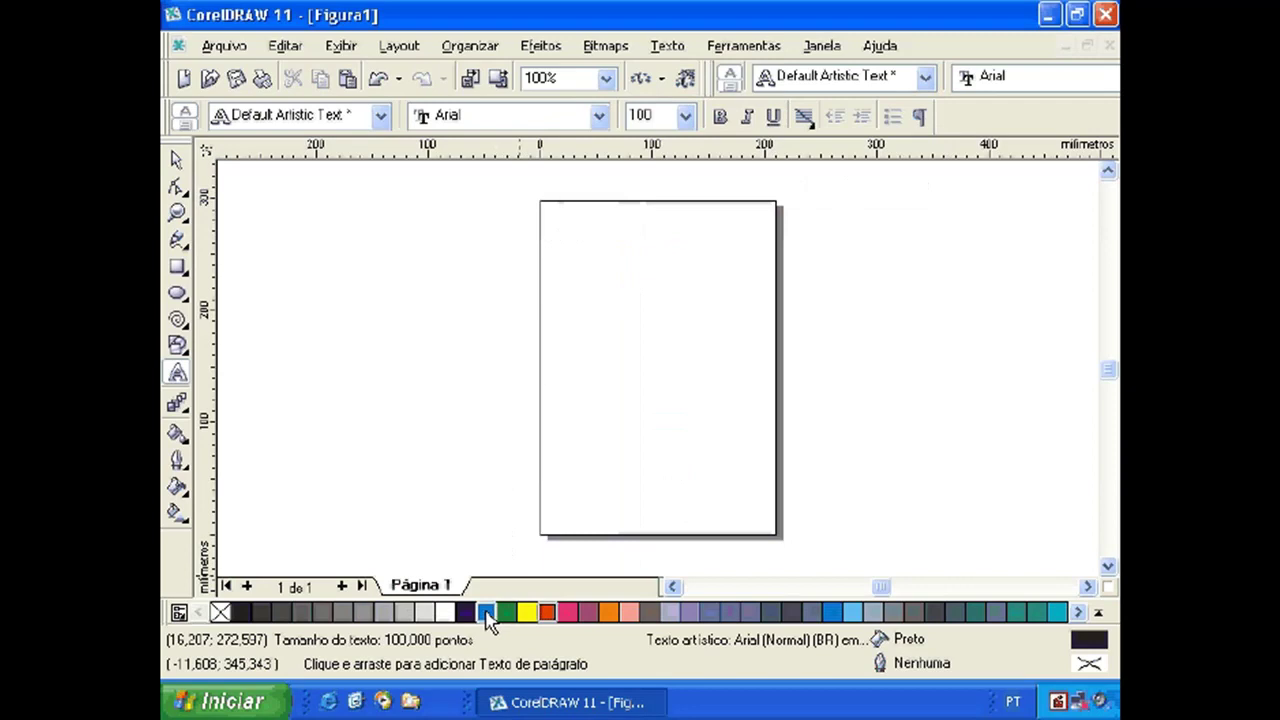
click(487, 613)
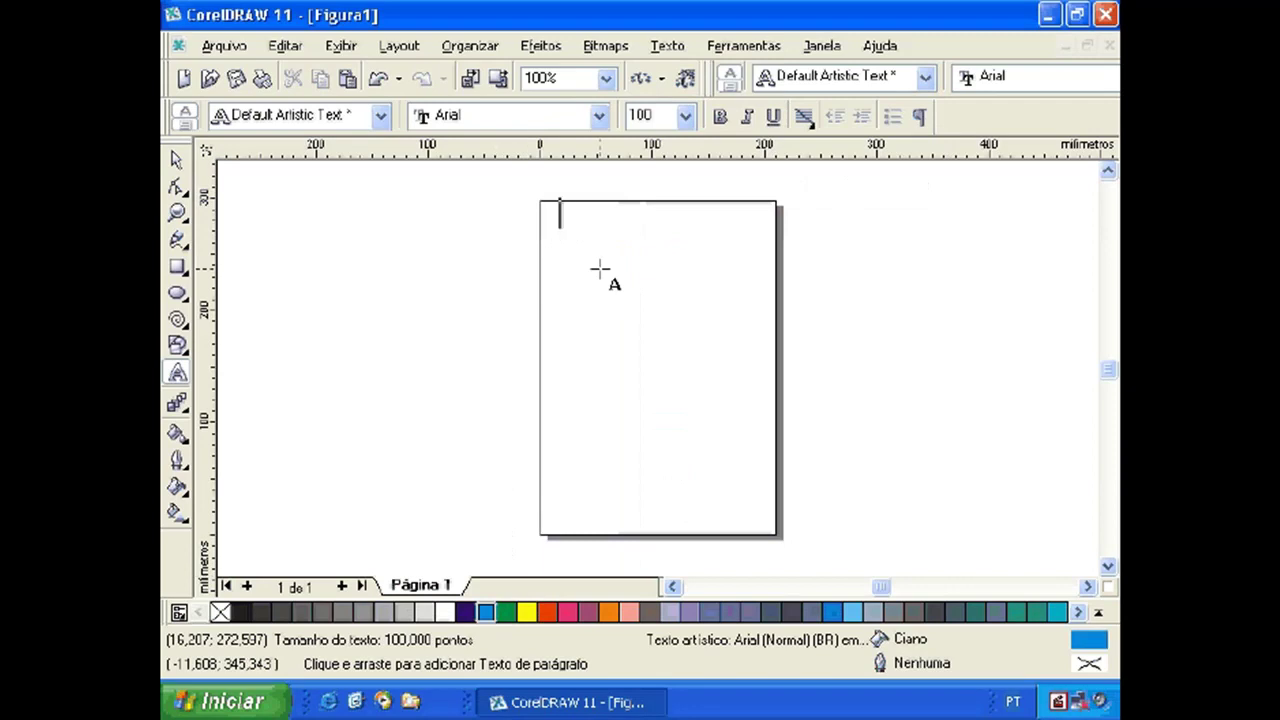
Enter the artistic text "Este é um texto"
text(Este éd)
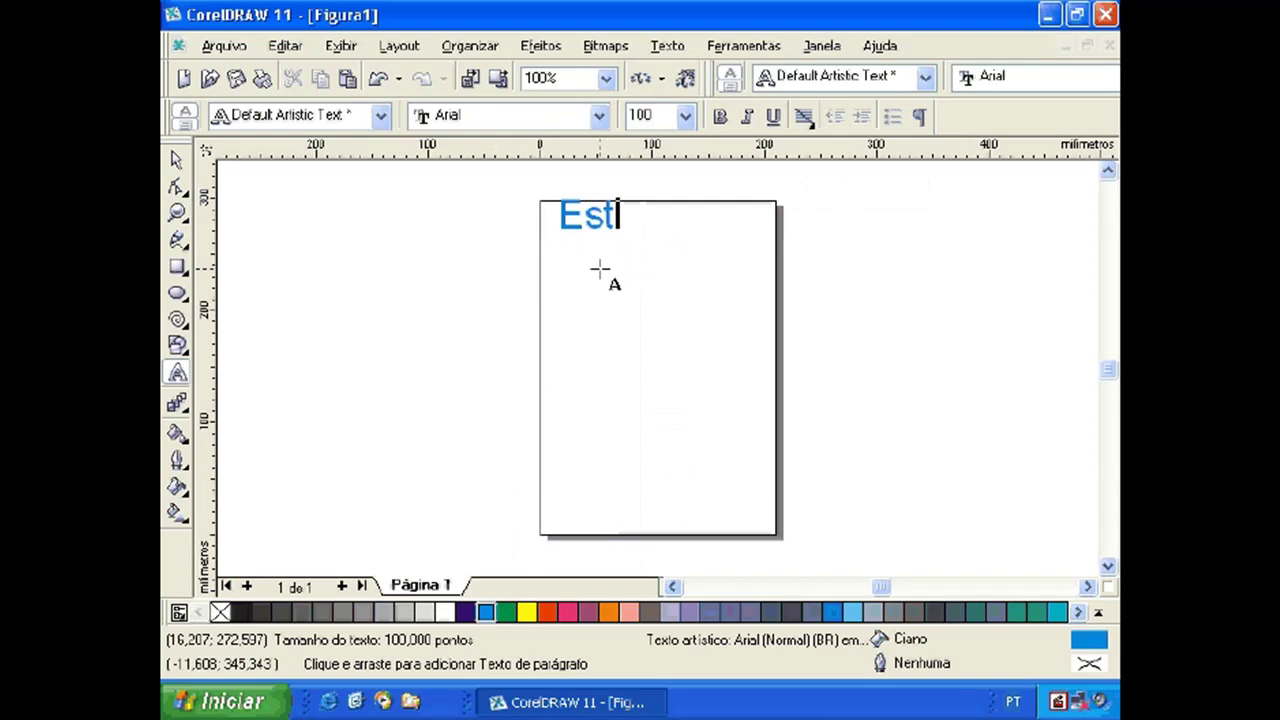
key(BackSpace)
key(BackSpace)
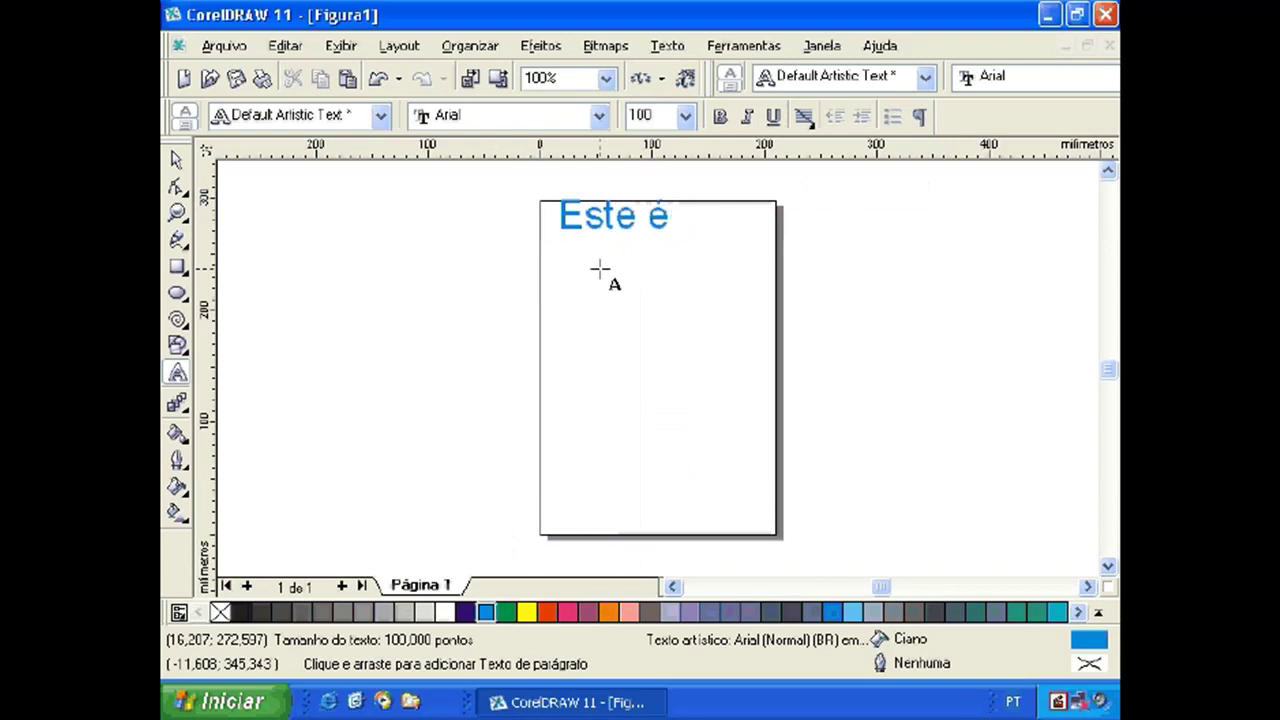
text(um texto)
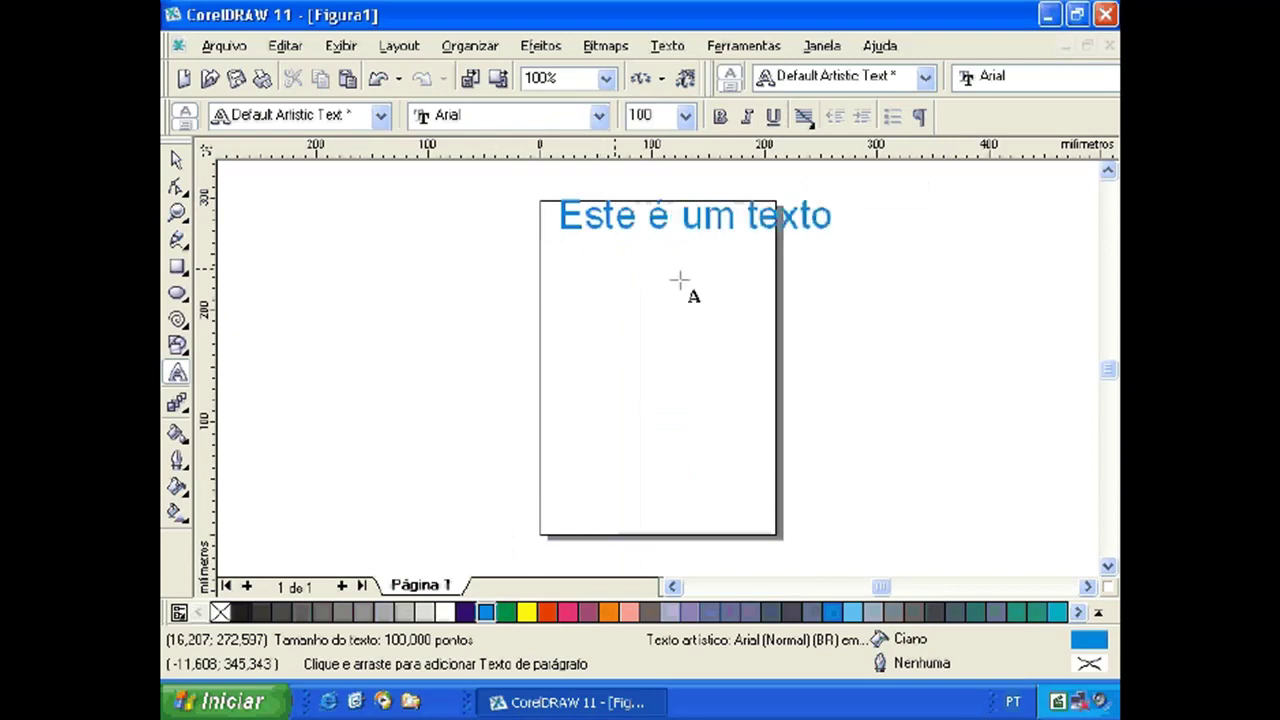
key(Escape)
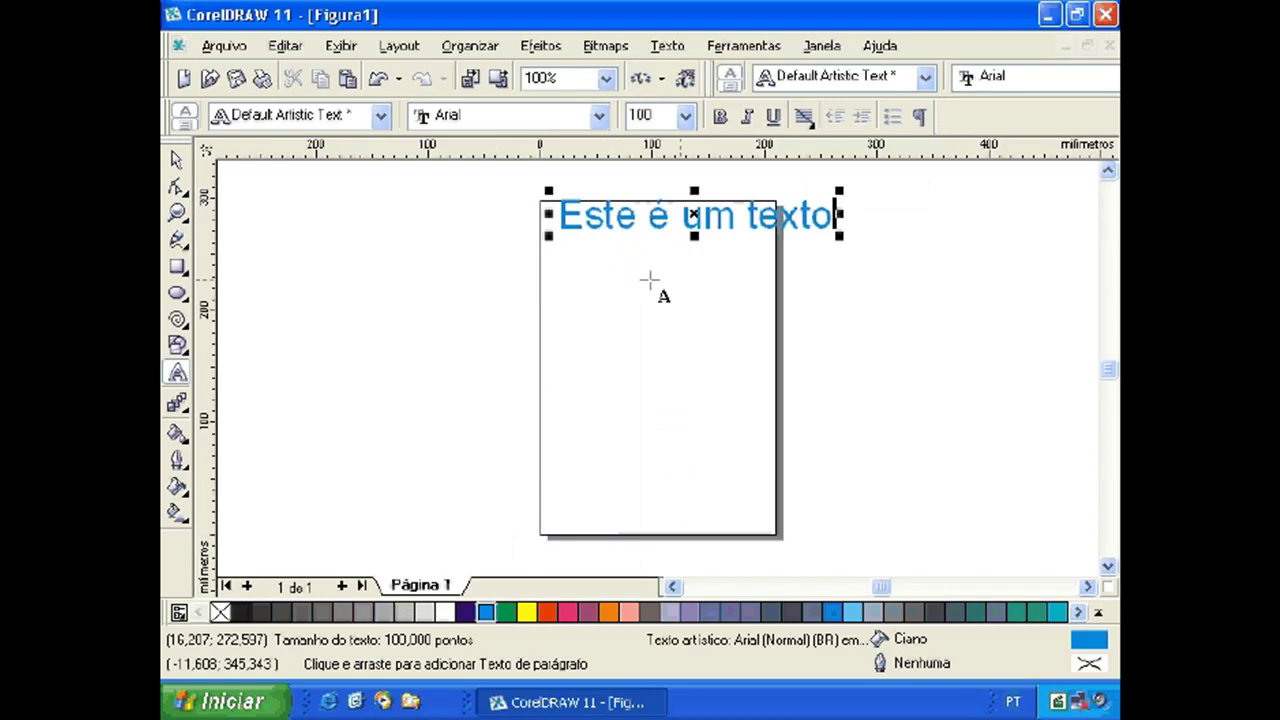
Scale the text down to about 68 points and place it within the page's width near the upper edge
click(175, 162)
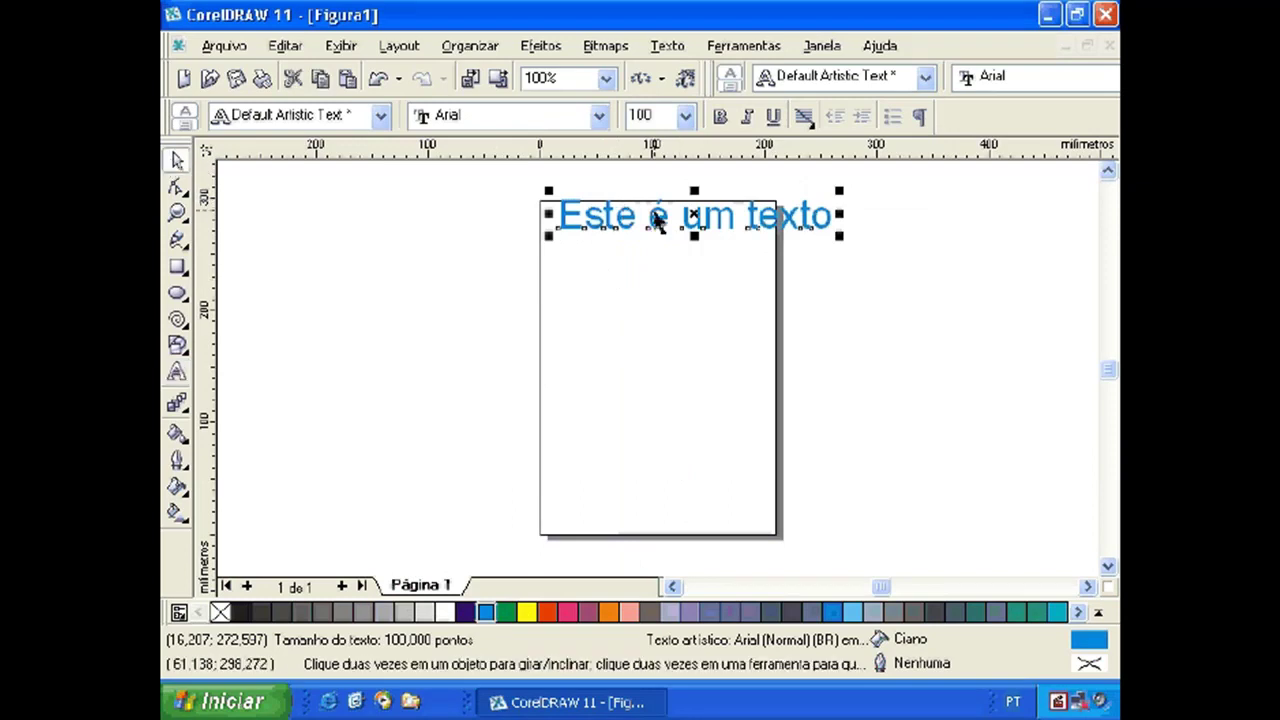
drag(656, 213, 623, 269)
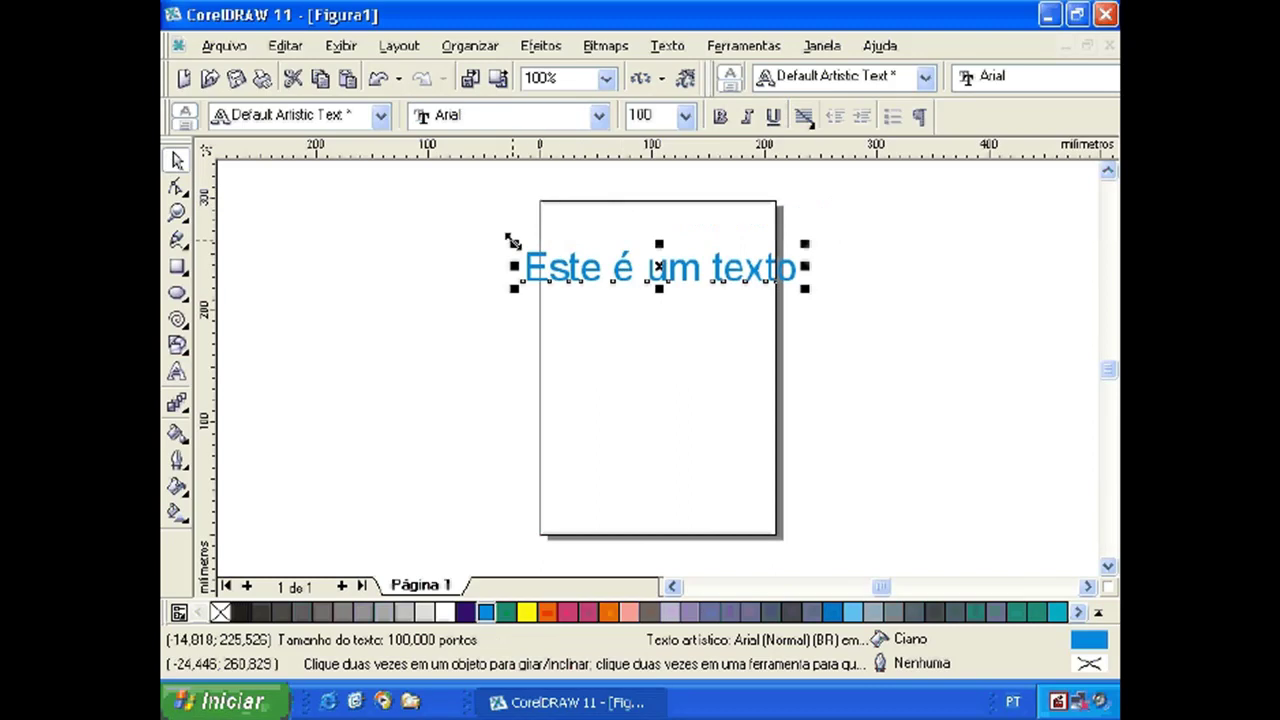
drag(512, 242, 636, 300)
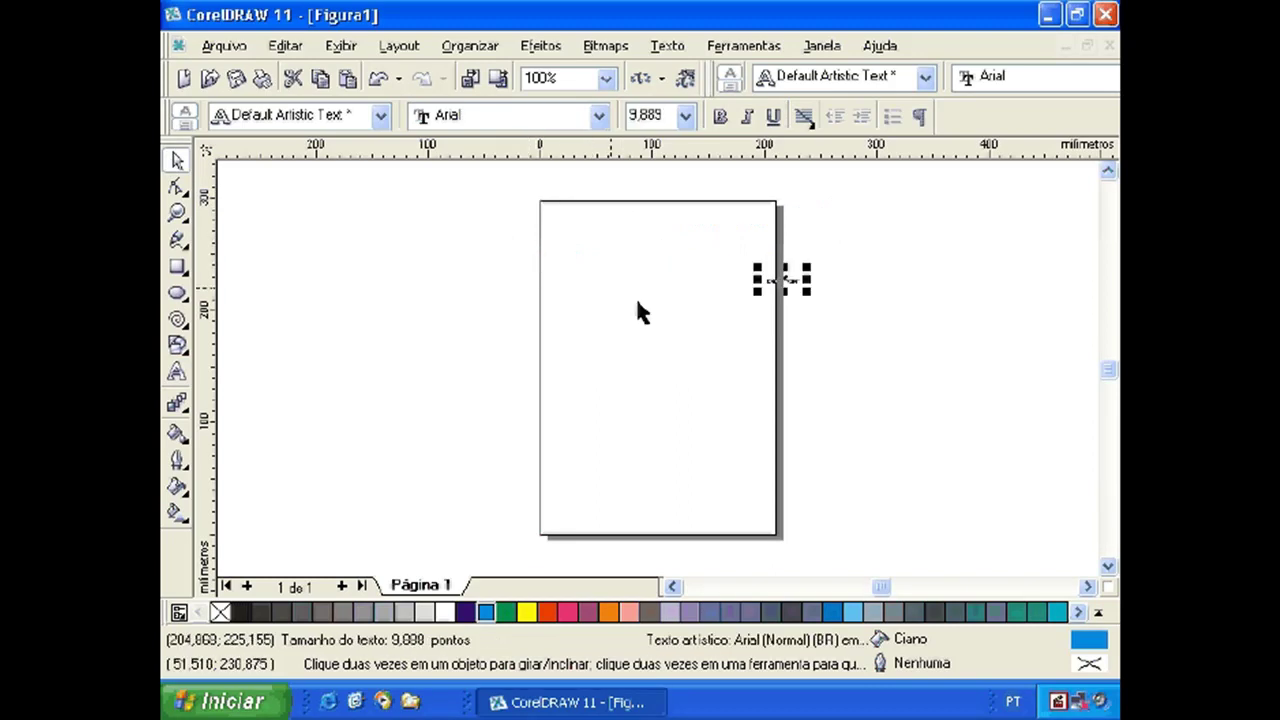
drag(691, 262, 601, 262)
drag(710, 276, 655, 237)
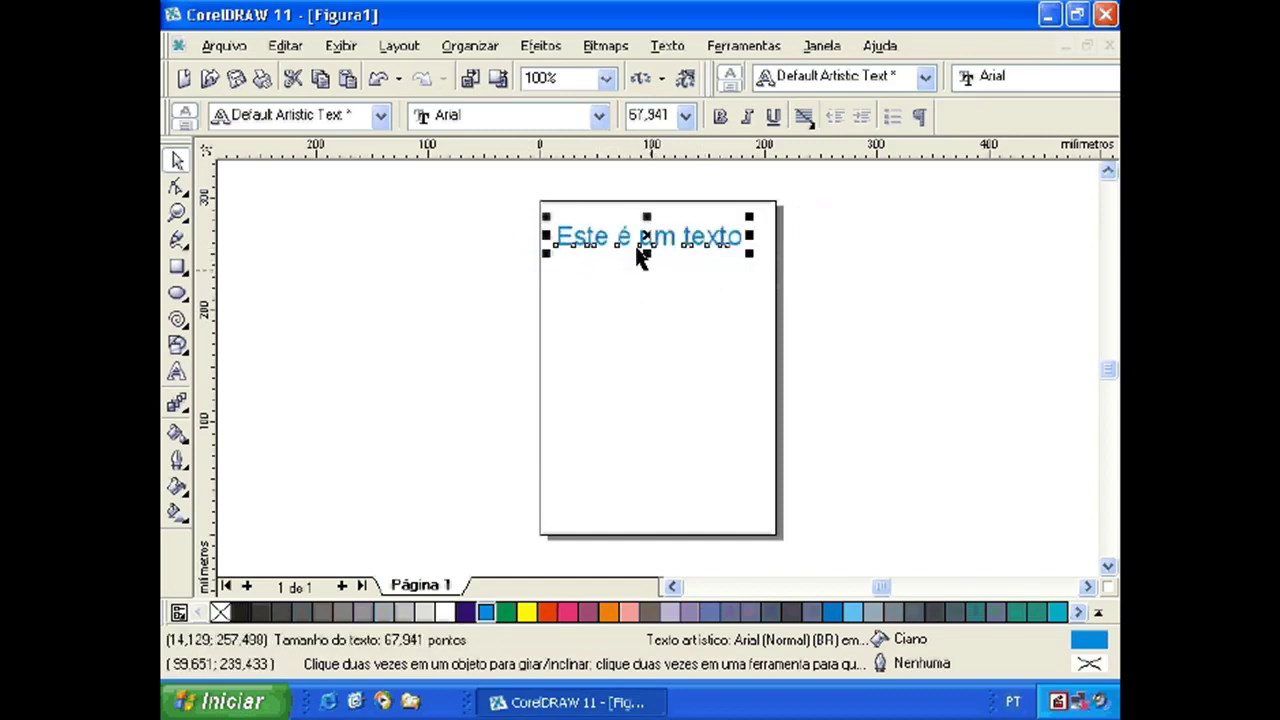
Rotate the text "Este é um texto" clockwise so that it slopes down across the page, and reselect it
click(634, 246)
drag(745, 217, 700, 315)
click(655, 333)
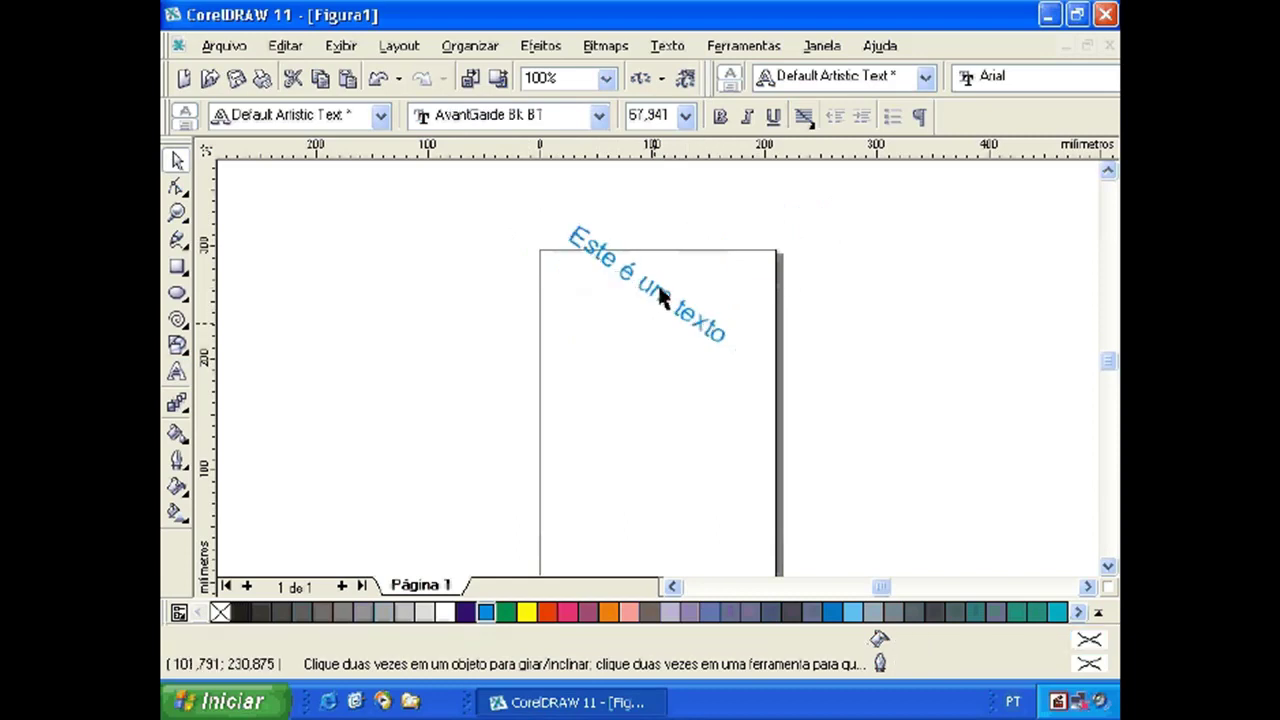
click(657, 294)
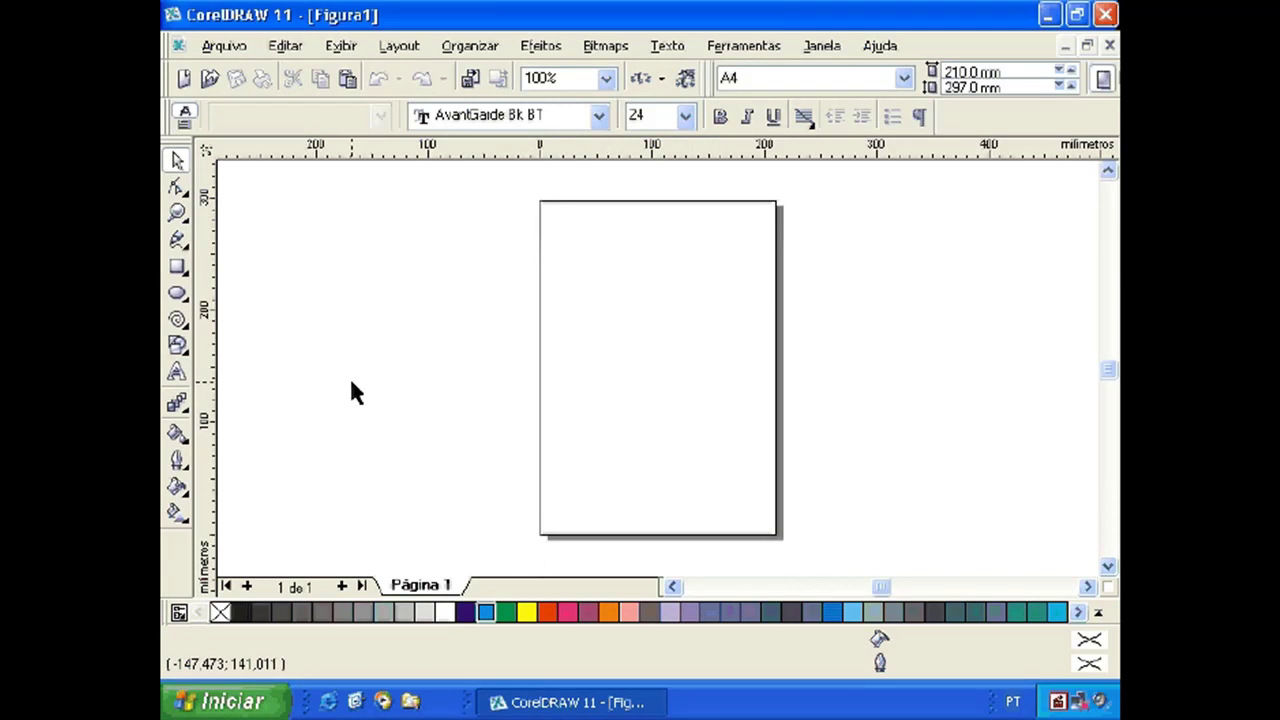
Draw a paragraph text frame about 177 by 102 mm across the page's upper half, with the font size at 48 points
click(177, 375)
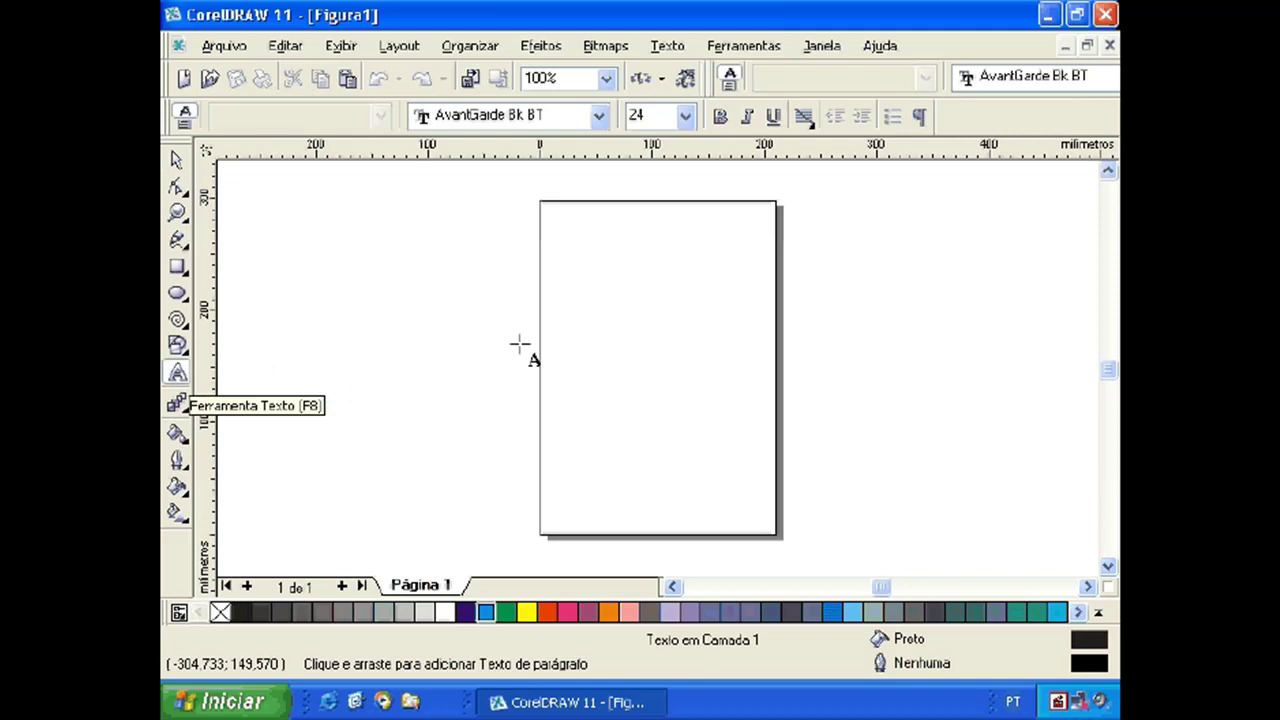
drag(557, 272, 757, 384)
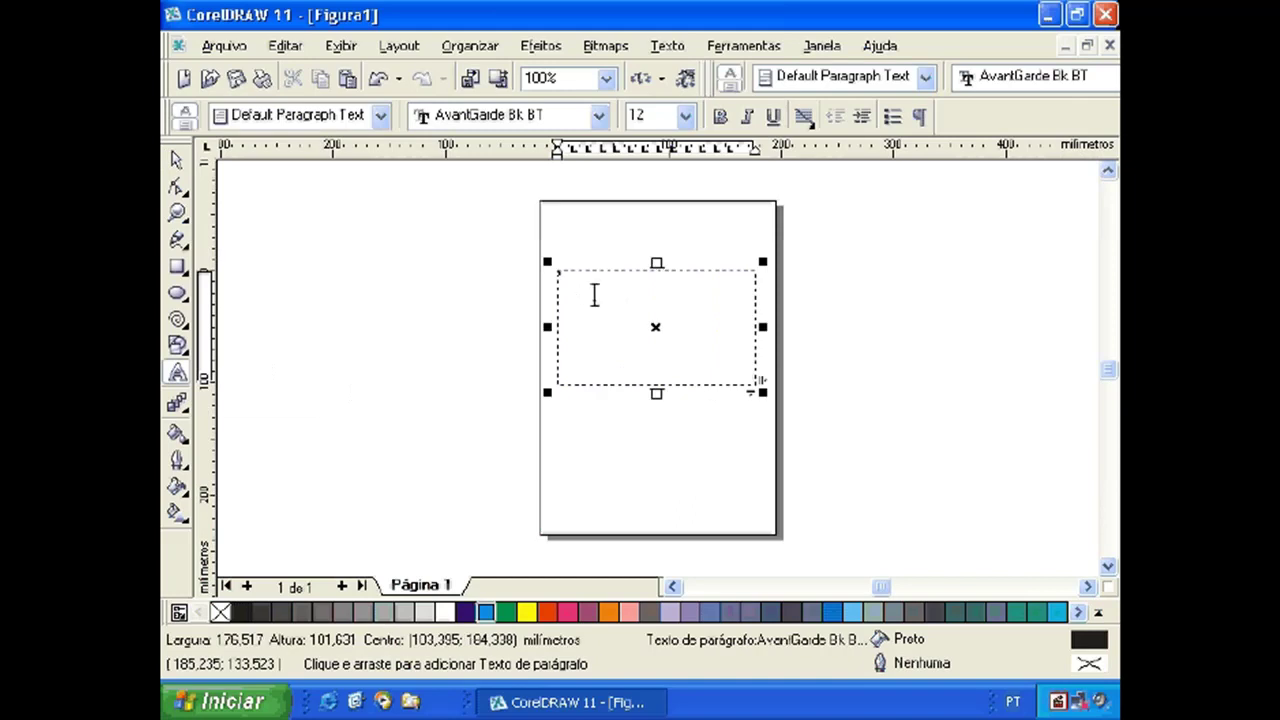
click(685, 116)
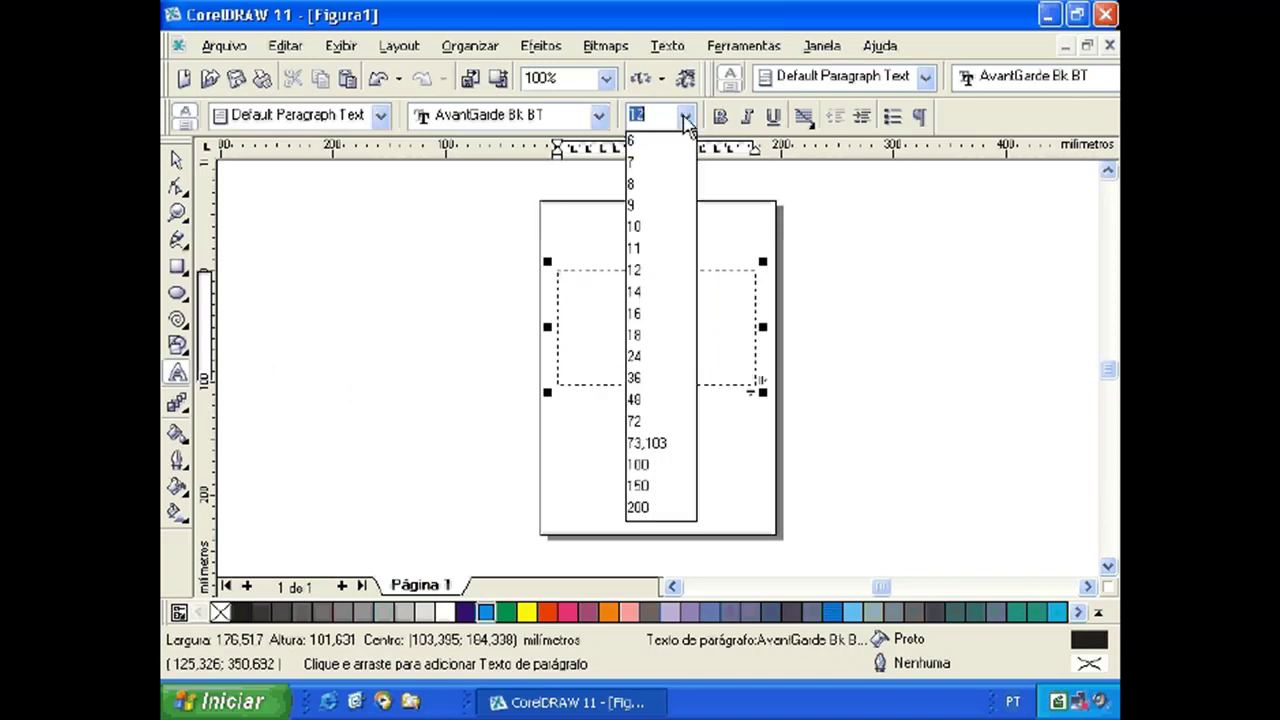
click(636, 399)
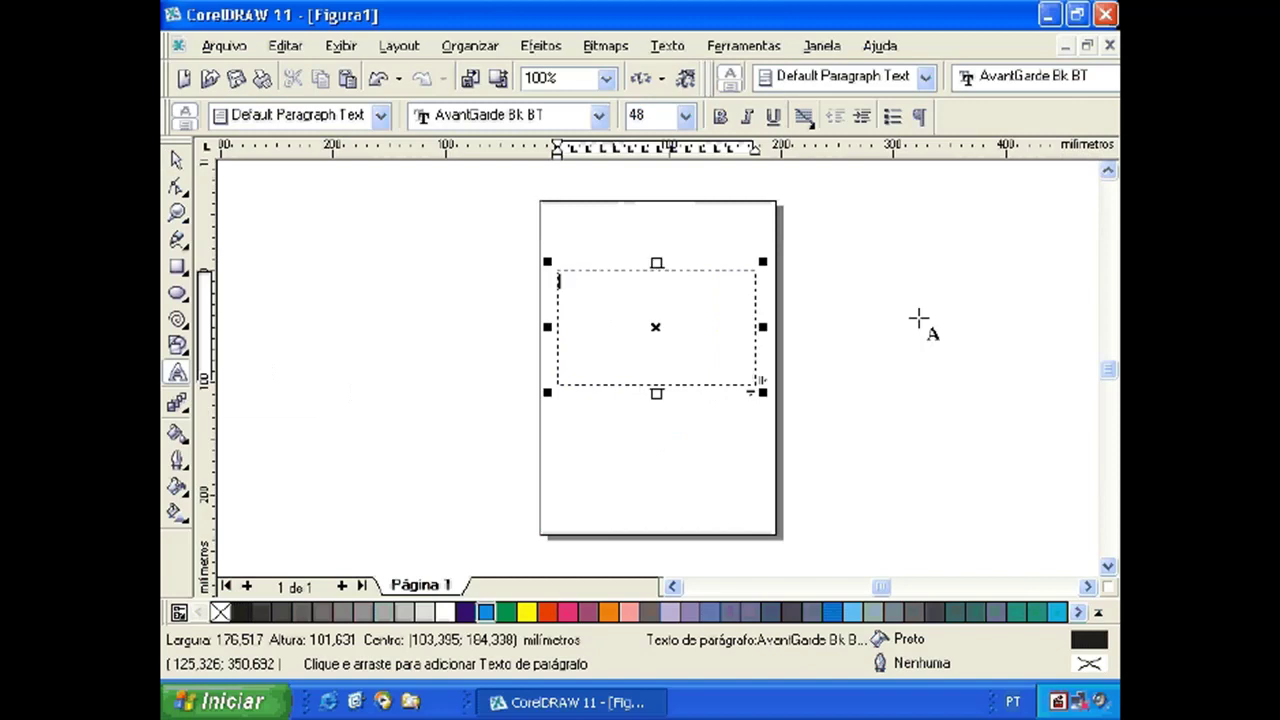
Enter "Este é um texto parágrafo." in the paragraph frame and finish the text entry
text(Es)
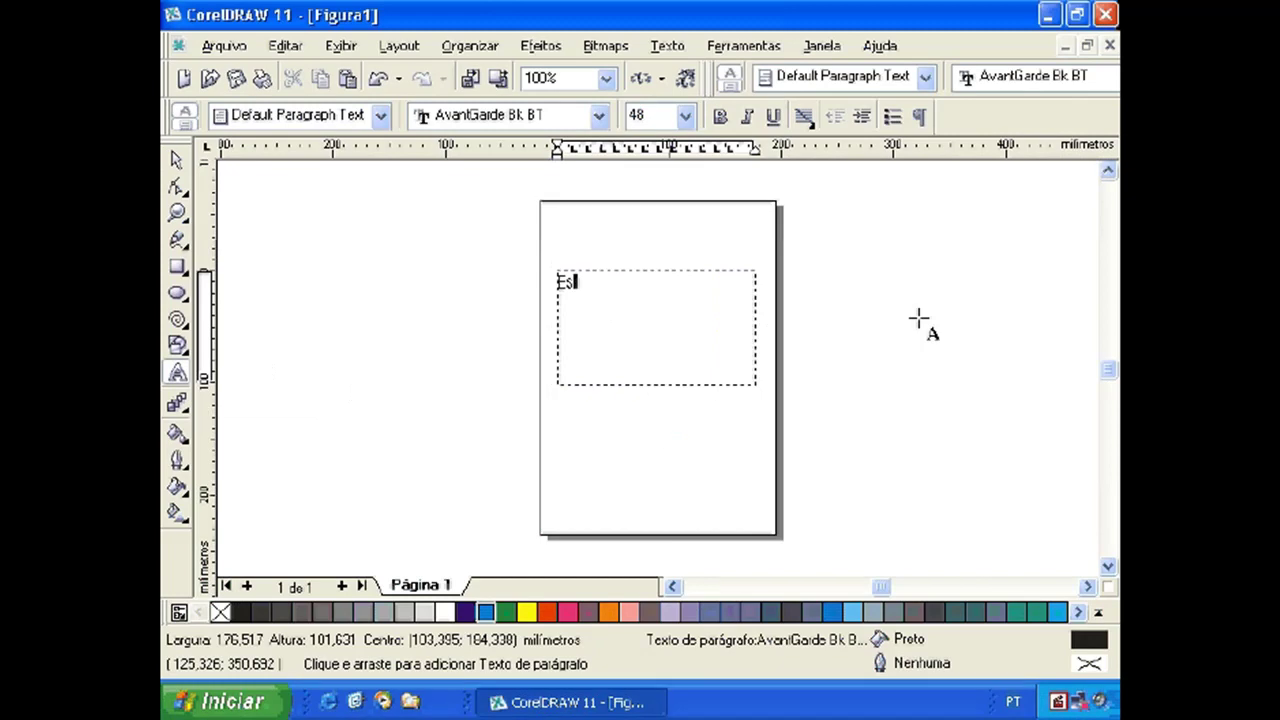
text(te é um texto para)
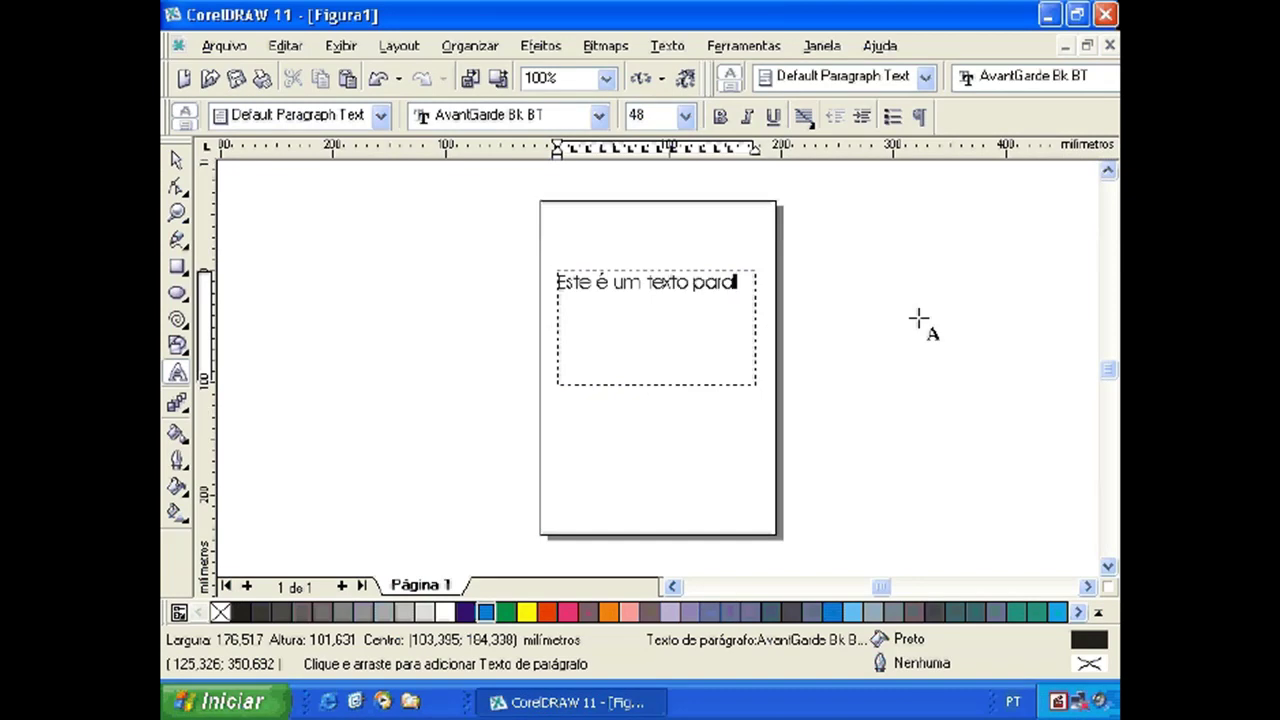
key(BackSpace)
text(ágrafo.)
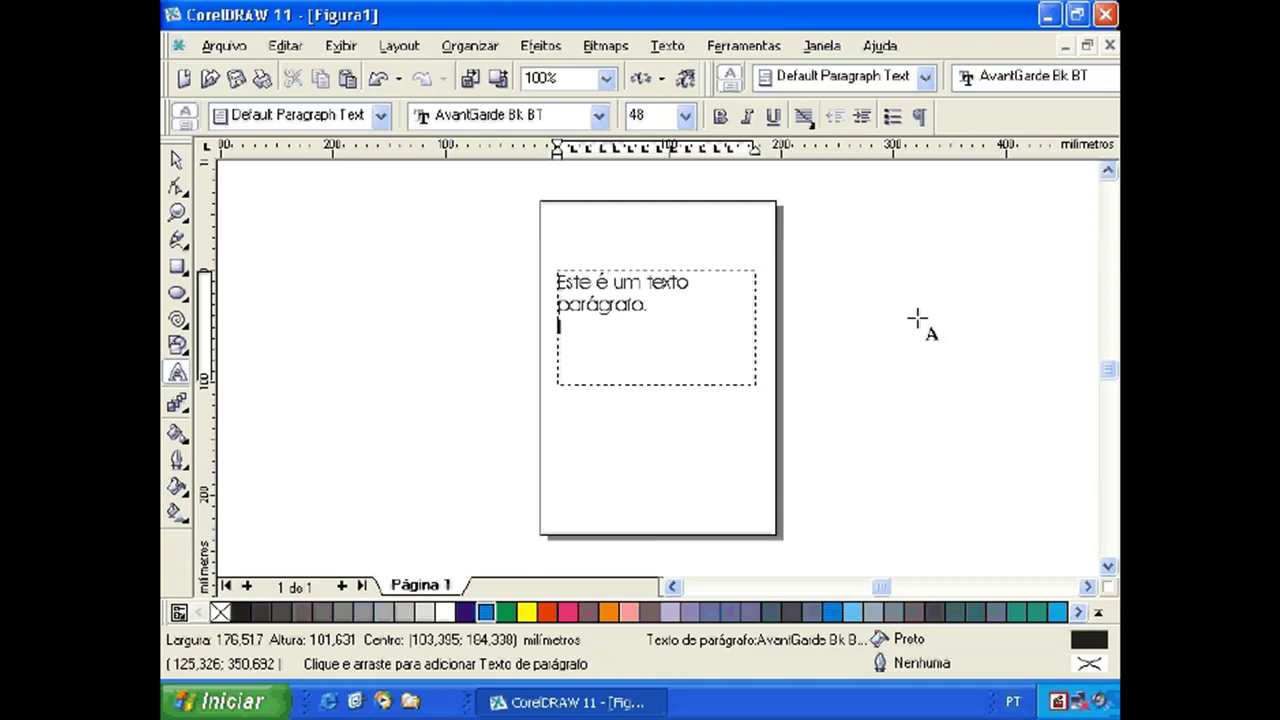
key(Escape)
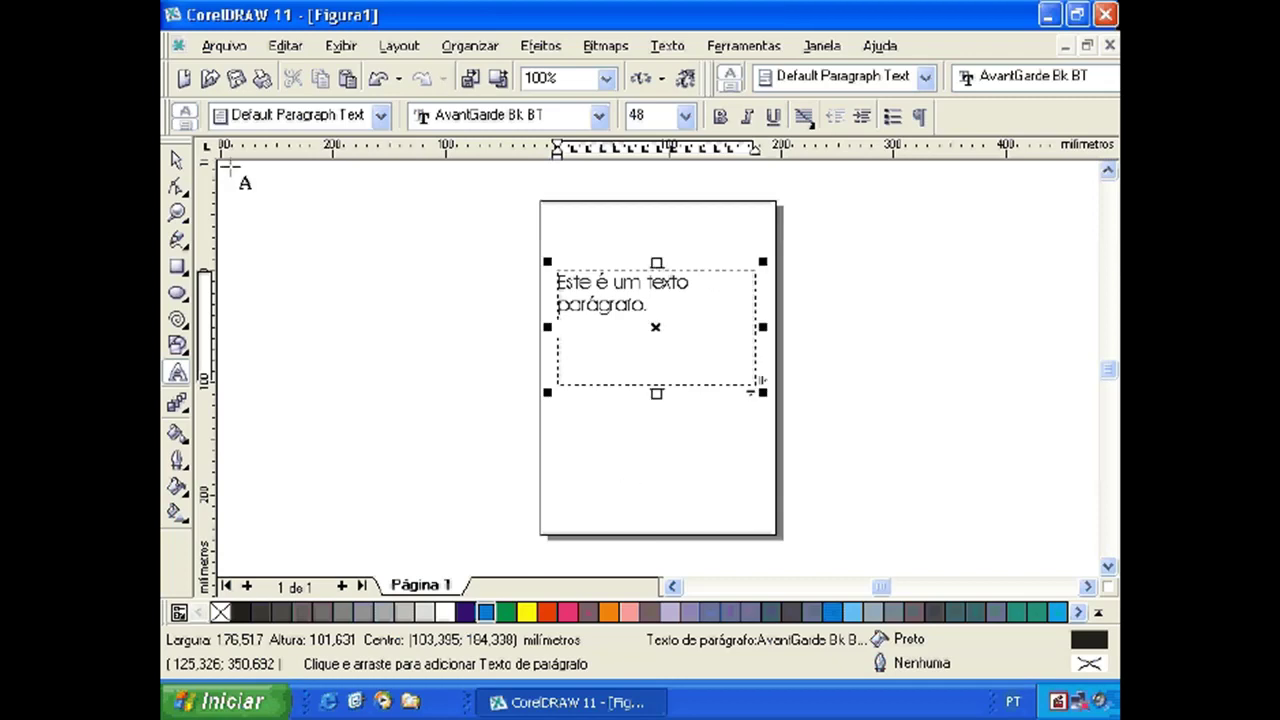
click(177, 160)
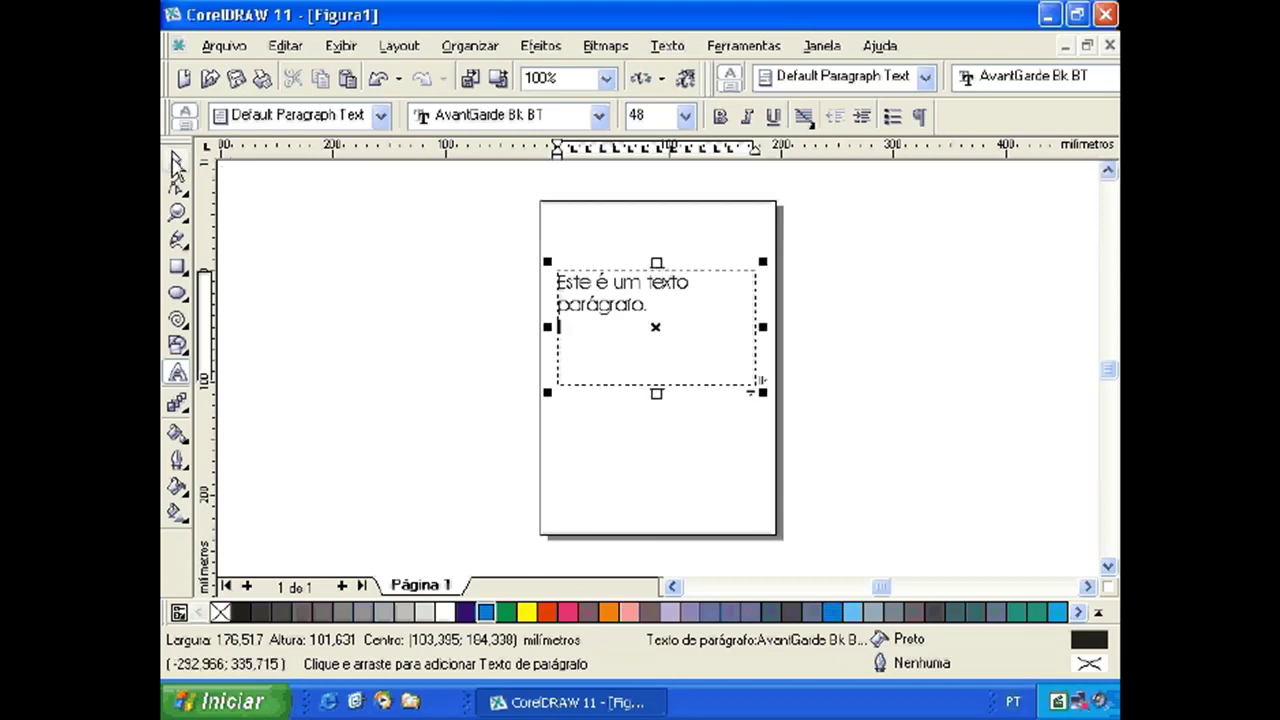
Rotate the paragraph text frame clockwise about its centre so that its lines slope down, and deselect it
click(655, 330)
drag(545, 262, 577, 251)
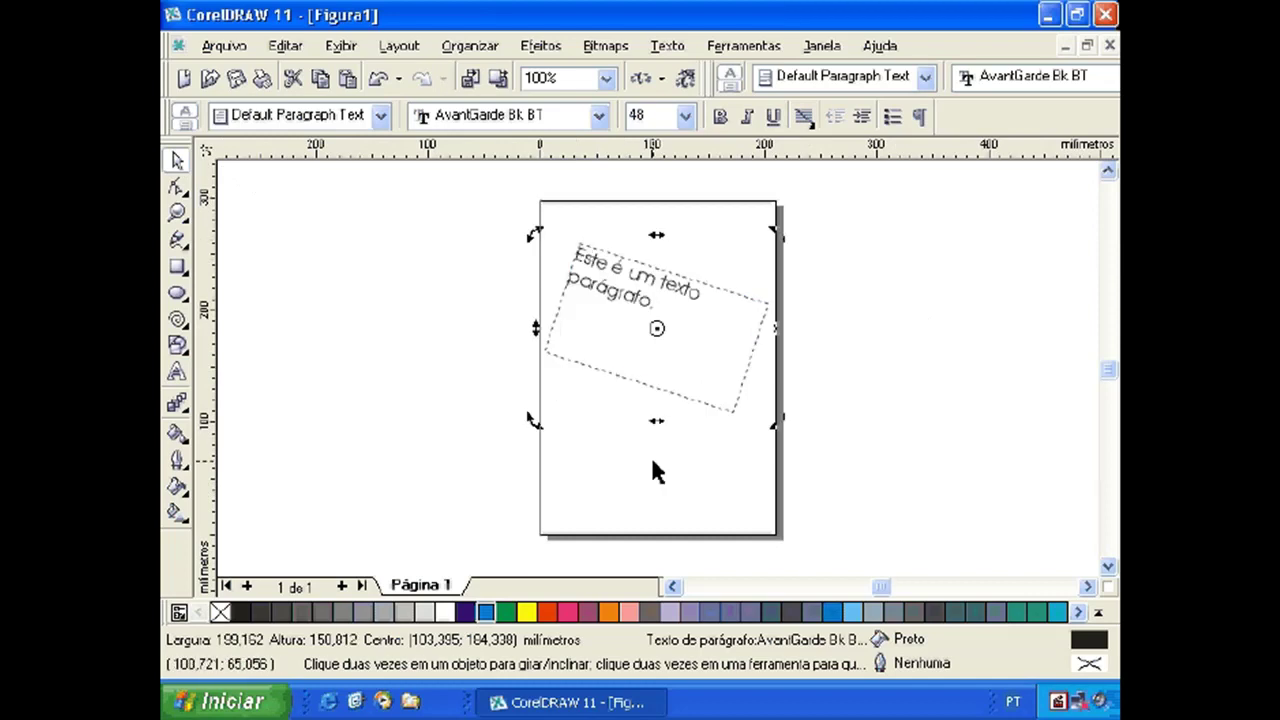
click(486, 433)
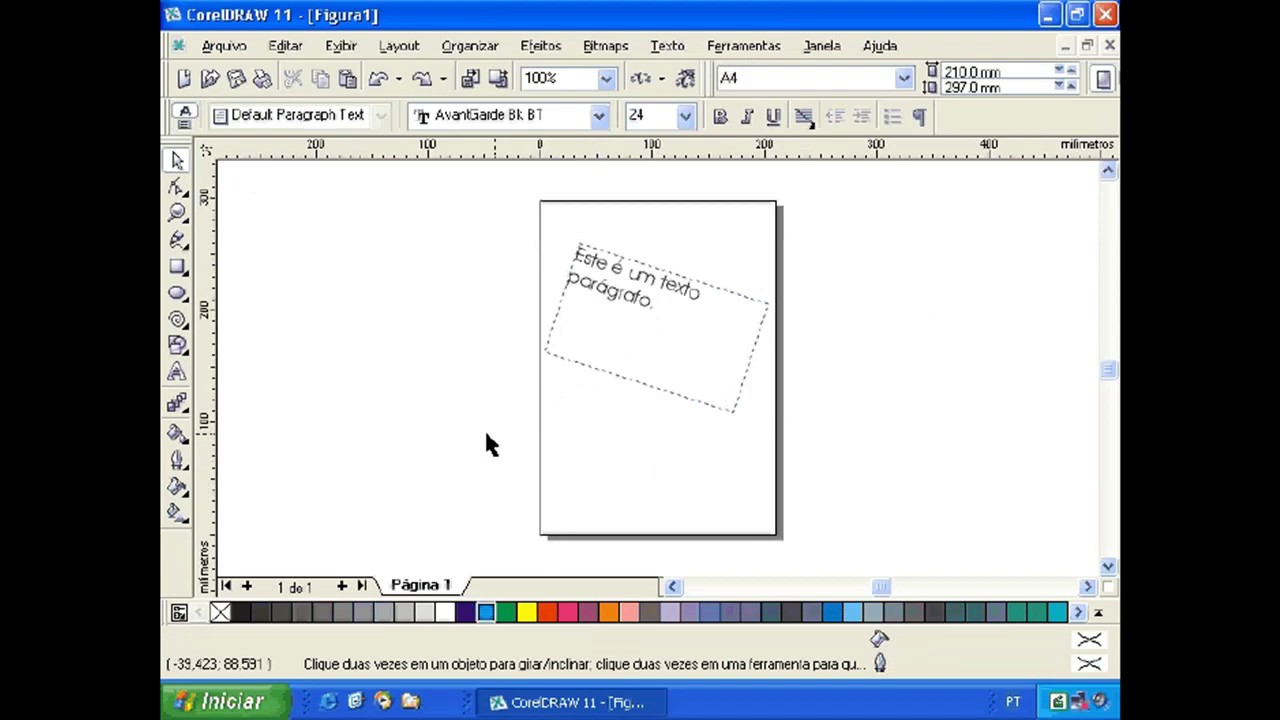
Start an artistic text below the rotated paragraph frame, with the font size at 100 points
click(177, 374)
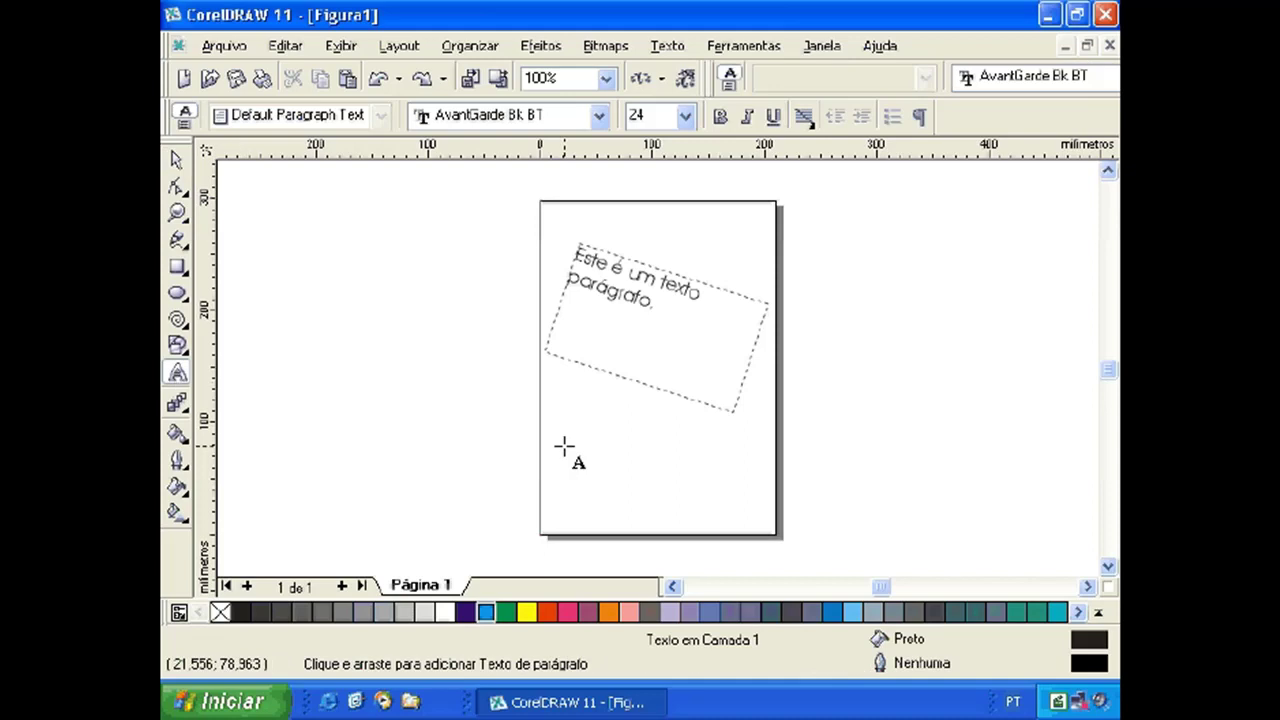
click(568, 437)
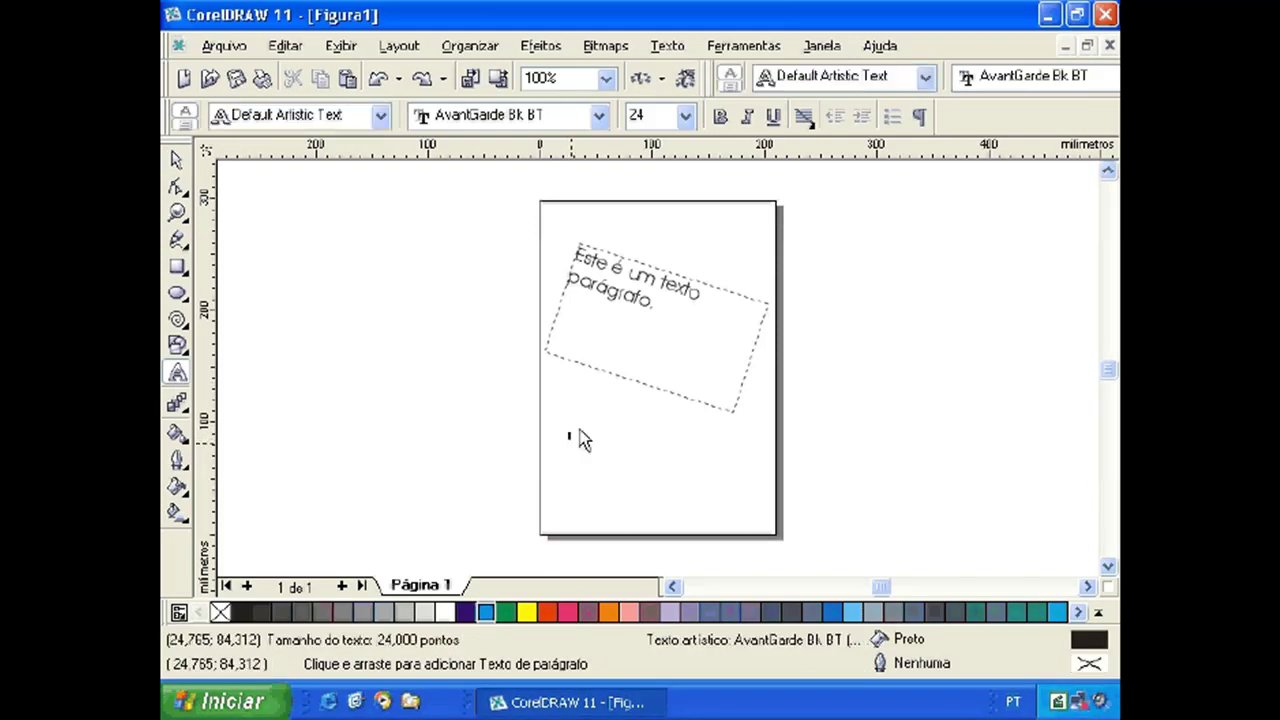
click(686, 116)
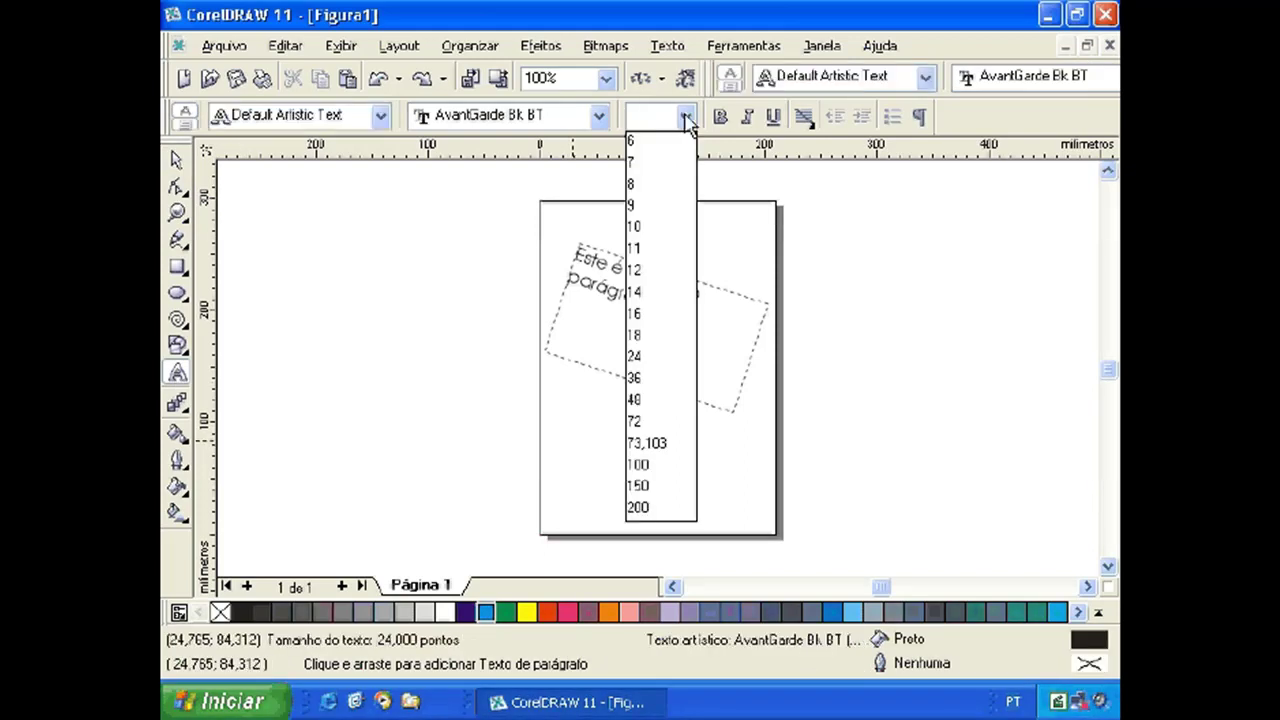
click(649, 464)
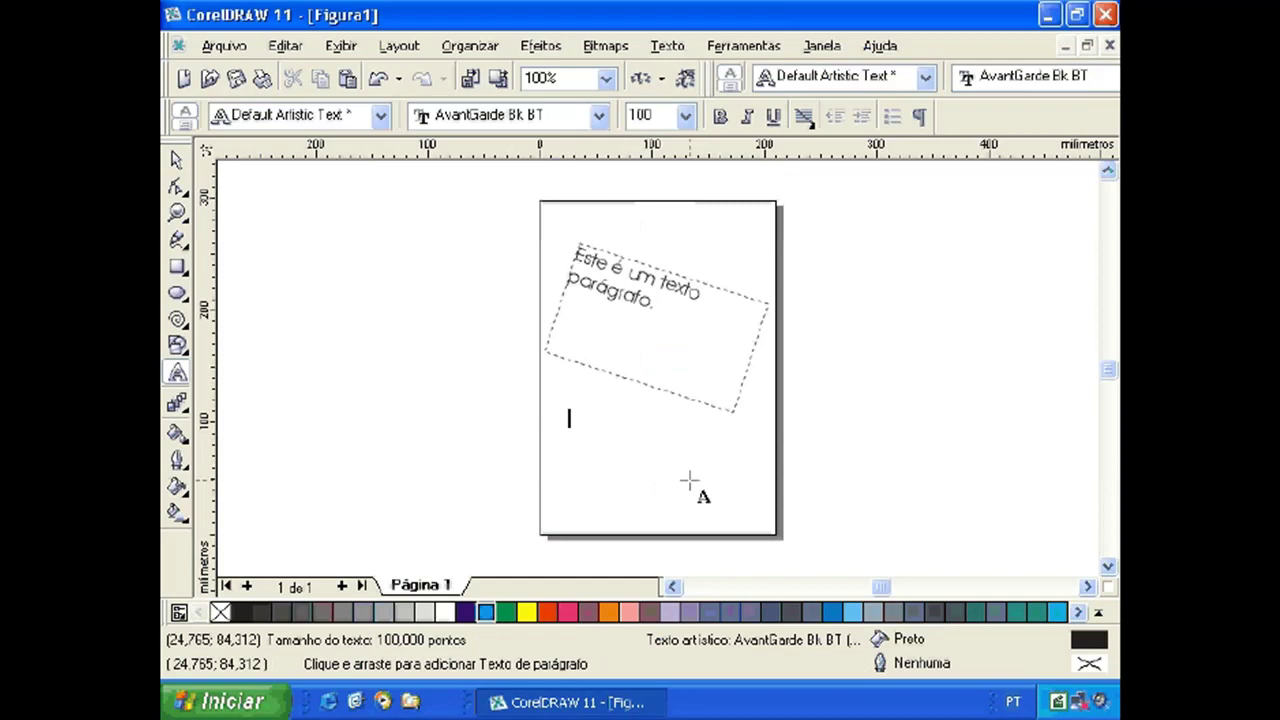
Enter the artistic text "Este é um texto artístico." and leave it selected as an object
text(Este é )
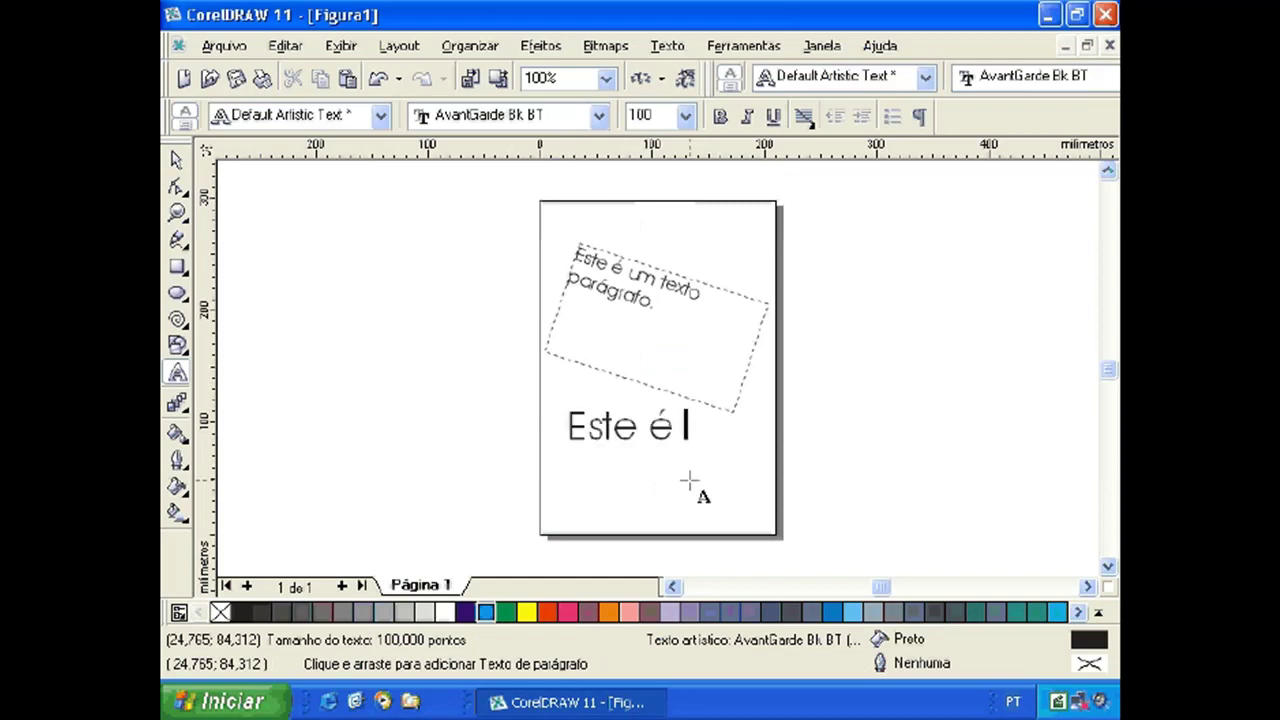
text(um texto al)
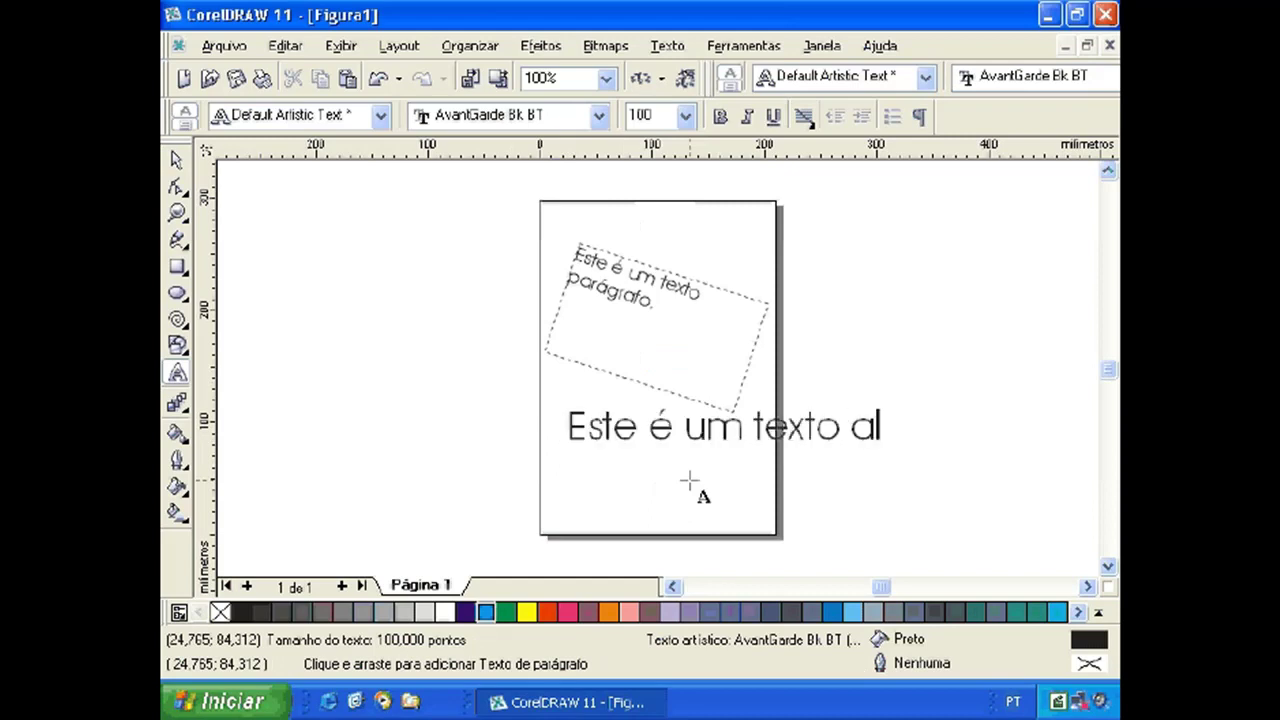
key(BackSpace)
text(rtístico)
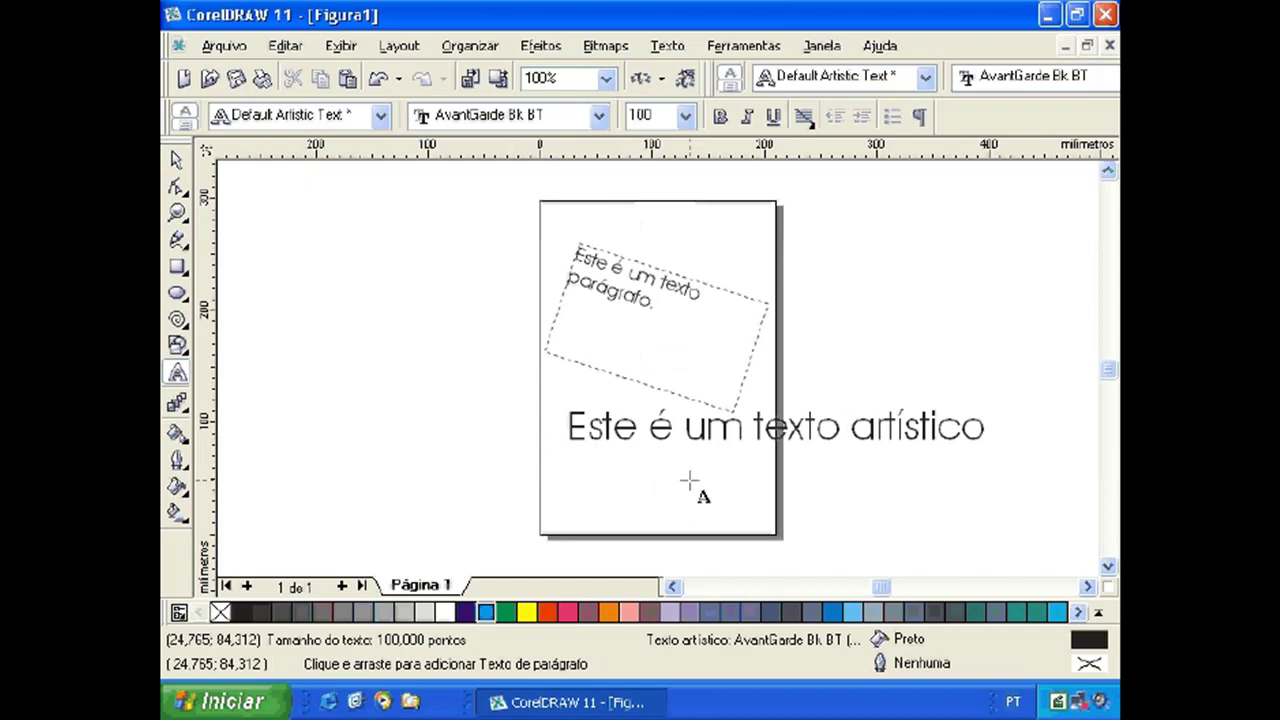
text(.)
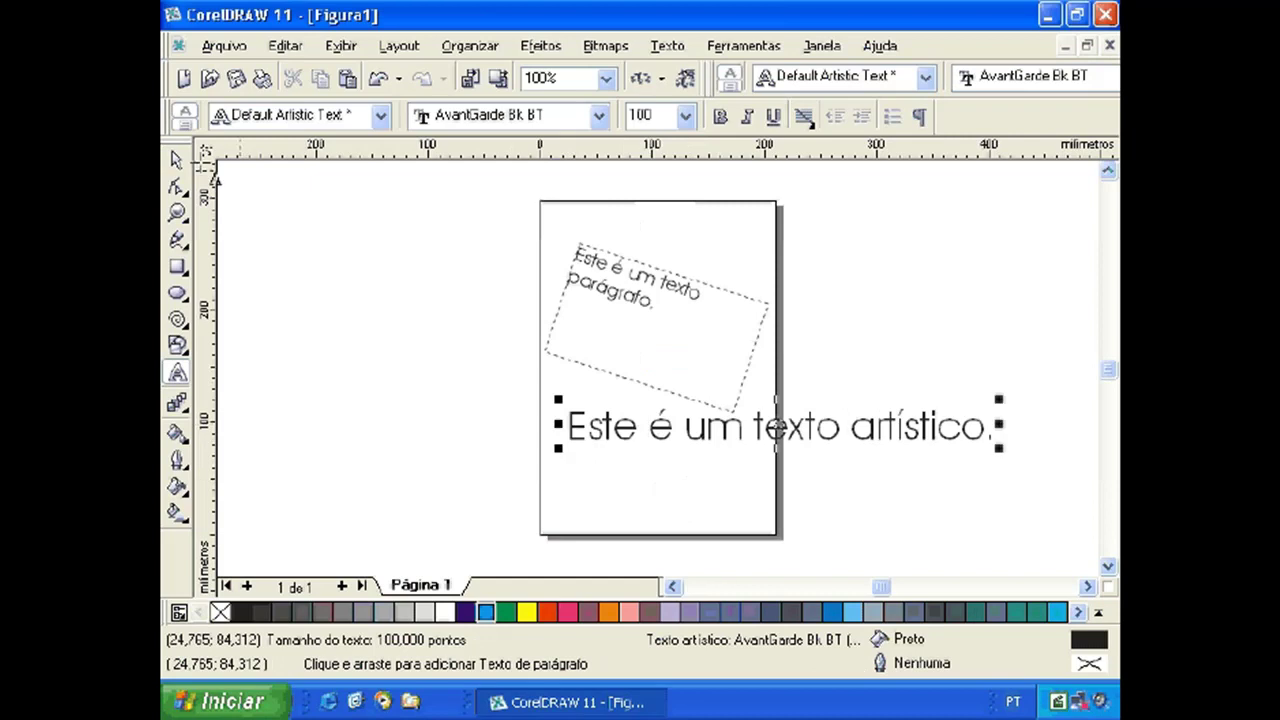
click(176, 160)
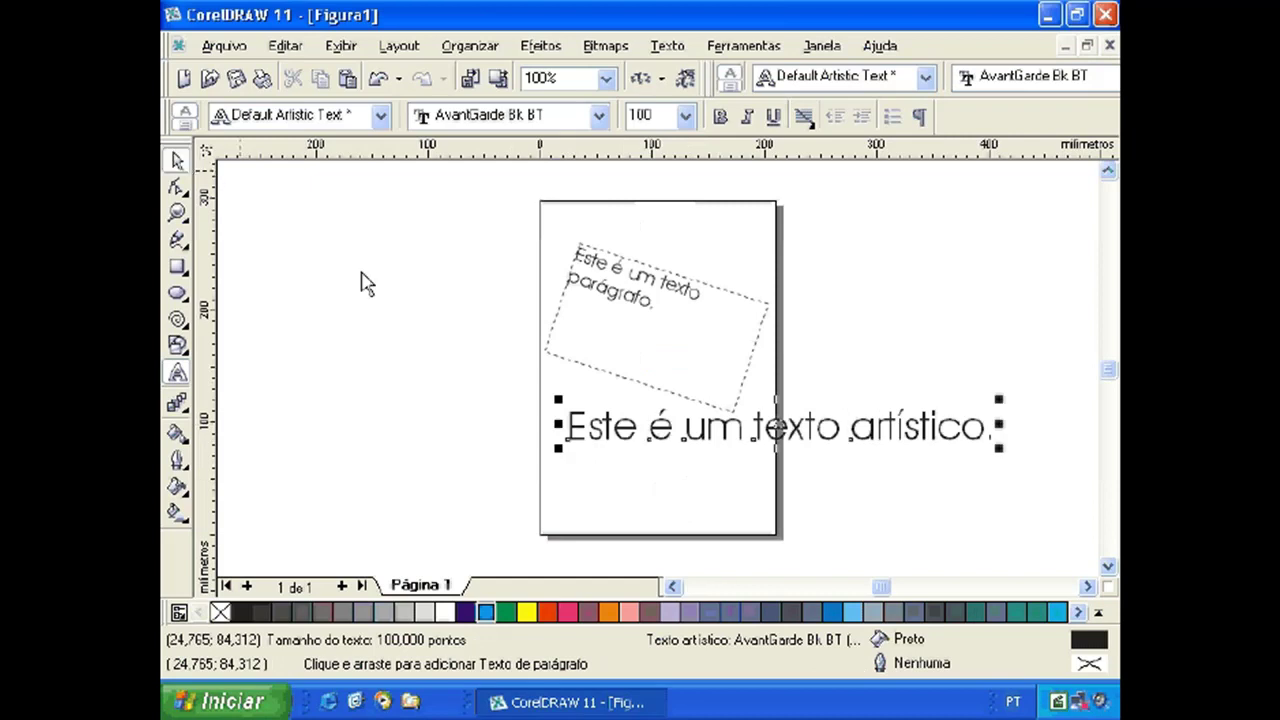
click(643, 435)
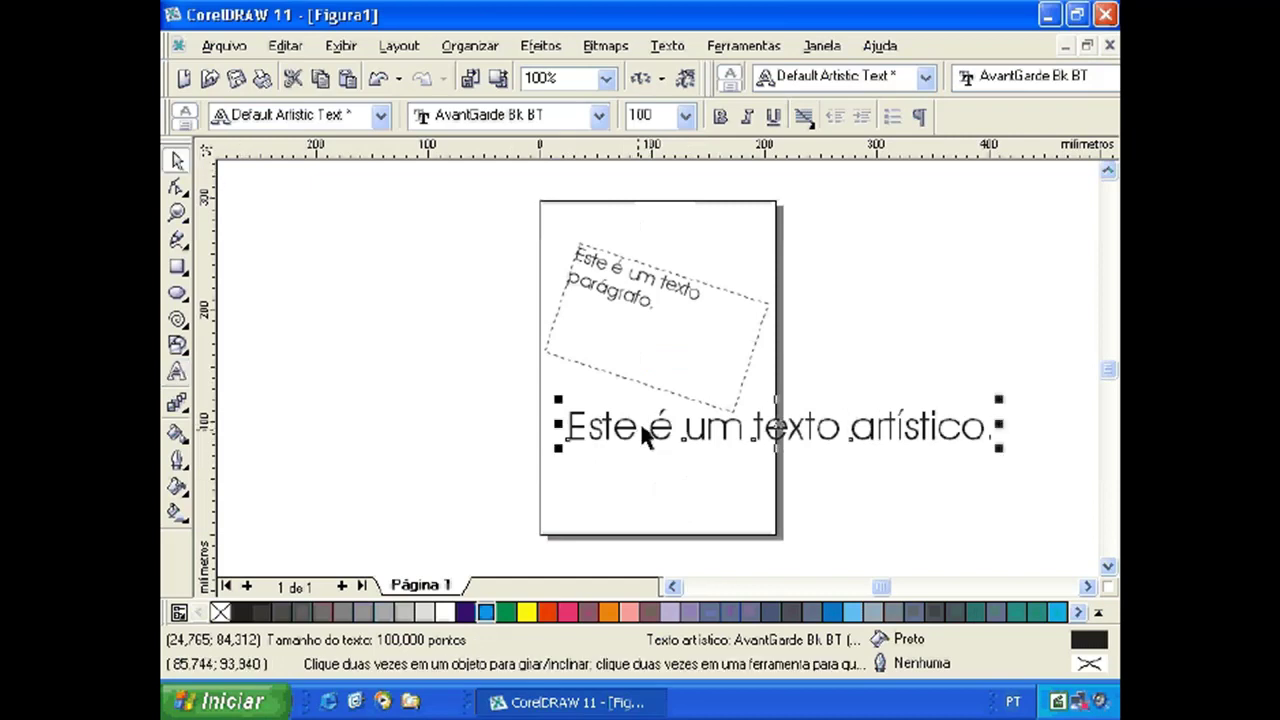
View the artistic text in the text editor, close the editor without edits and deselect the text
click(666, 47)
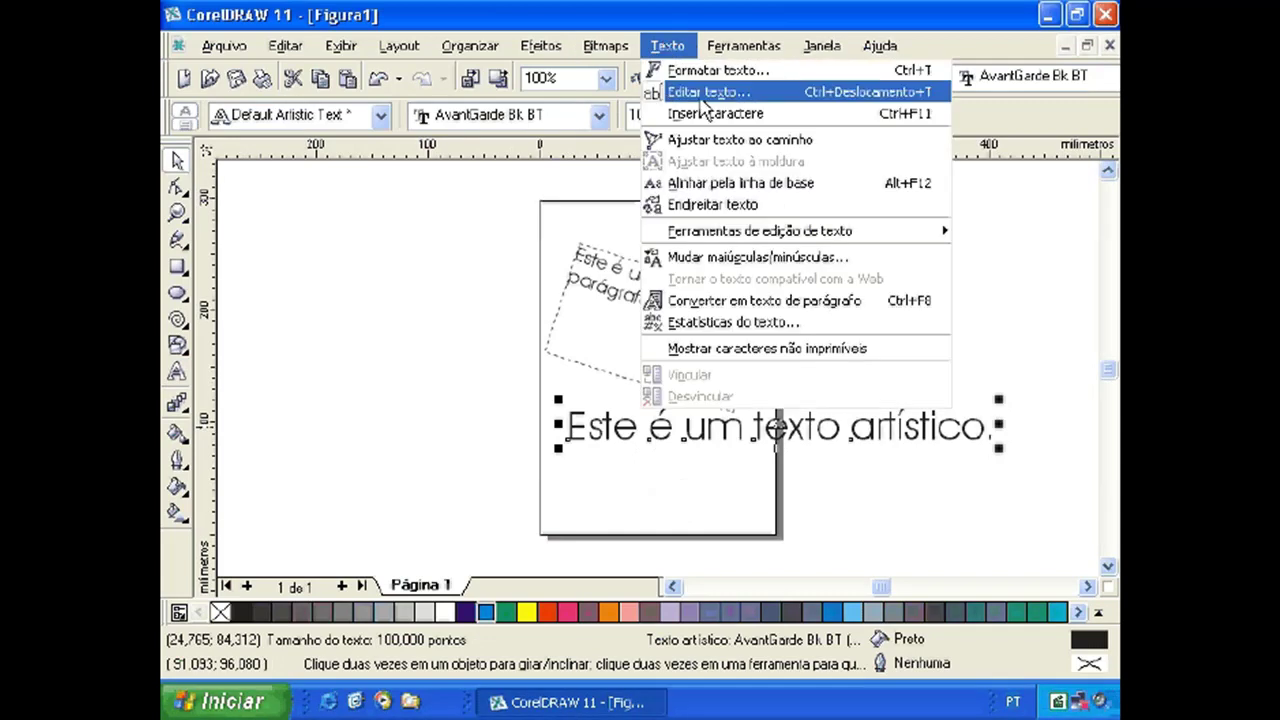
click(697, 94)
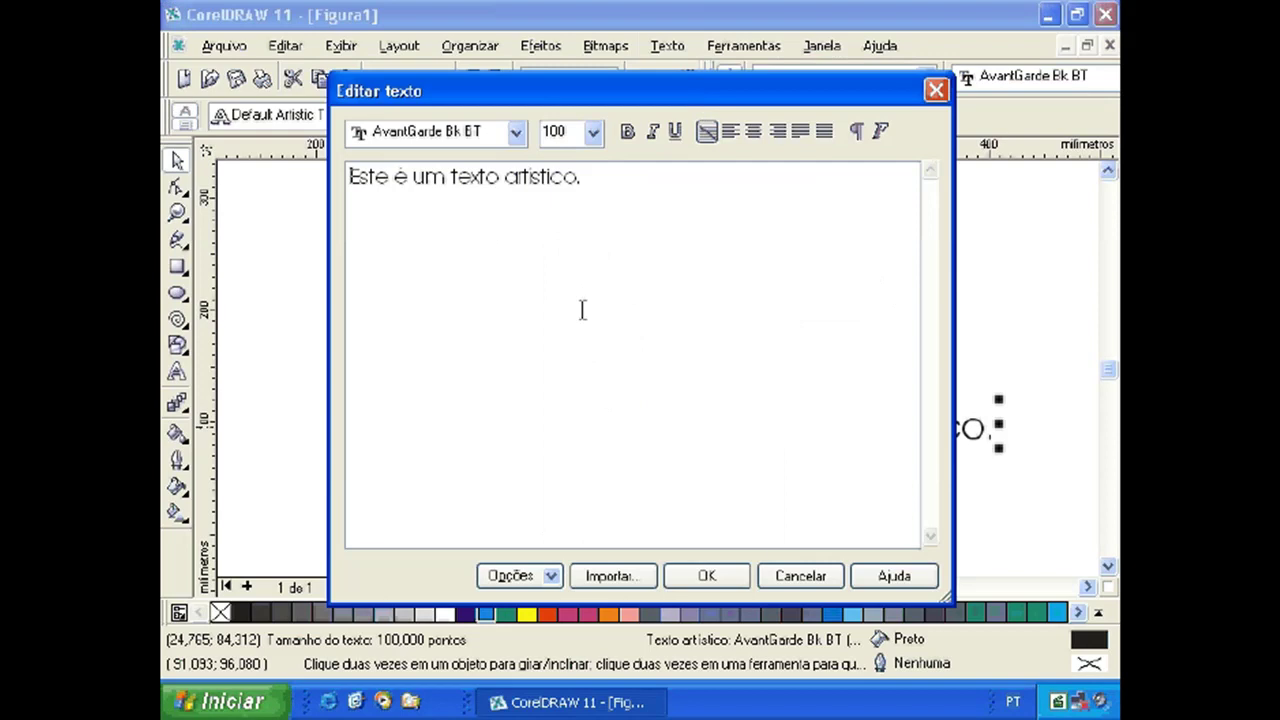
click(706, 577)
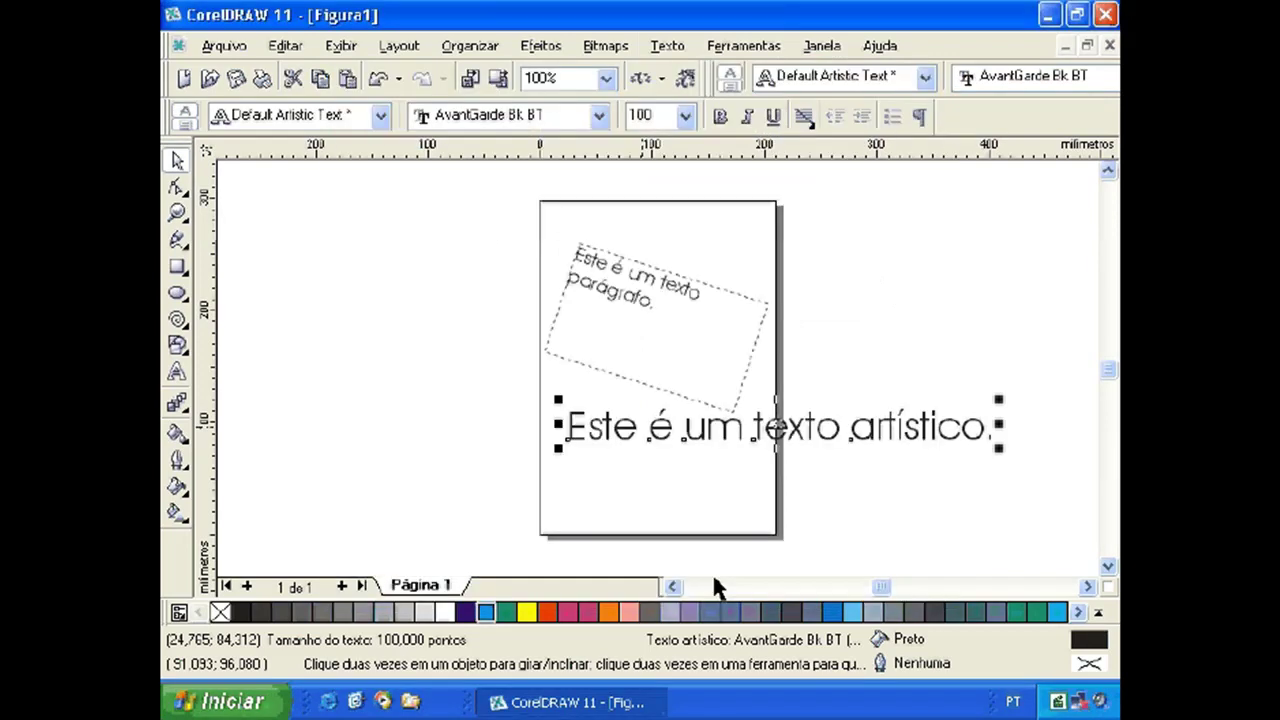
key(Escape)
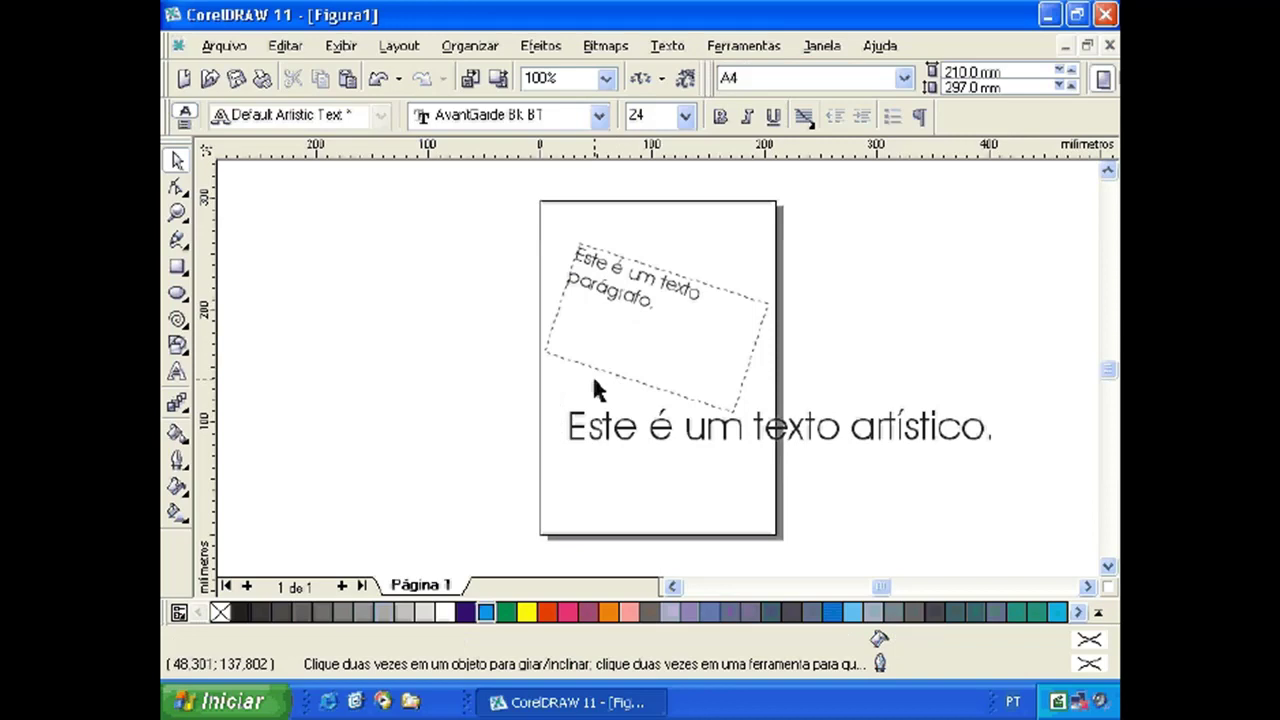
Edit the paragraph text in the text editor so that it reads "Este é um testo paragrafo."
click(624, 302)
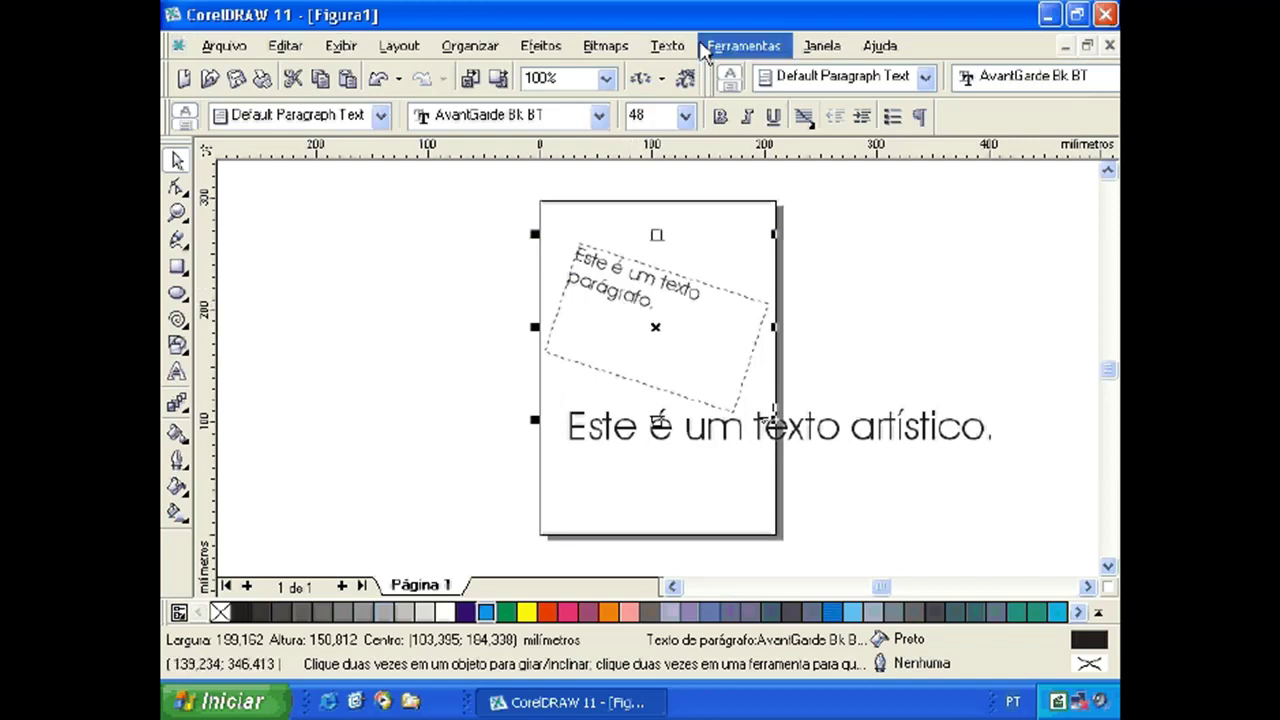
click(740, 46)
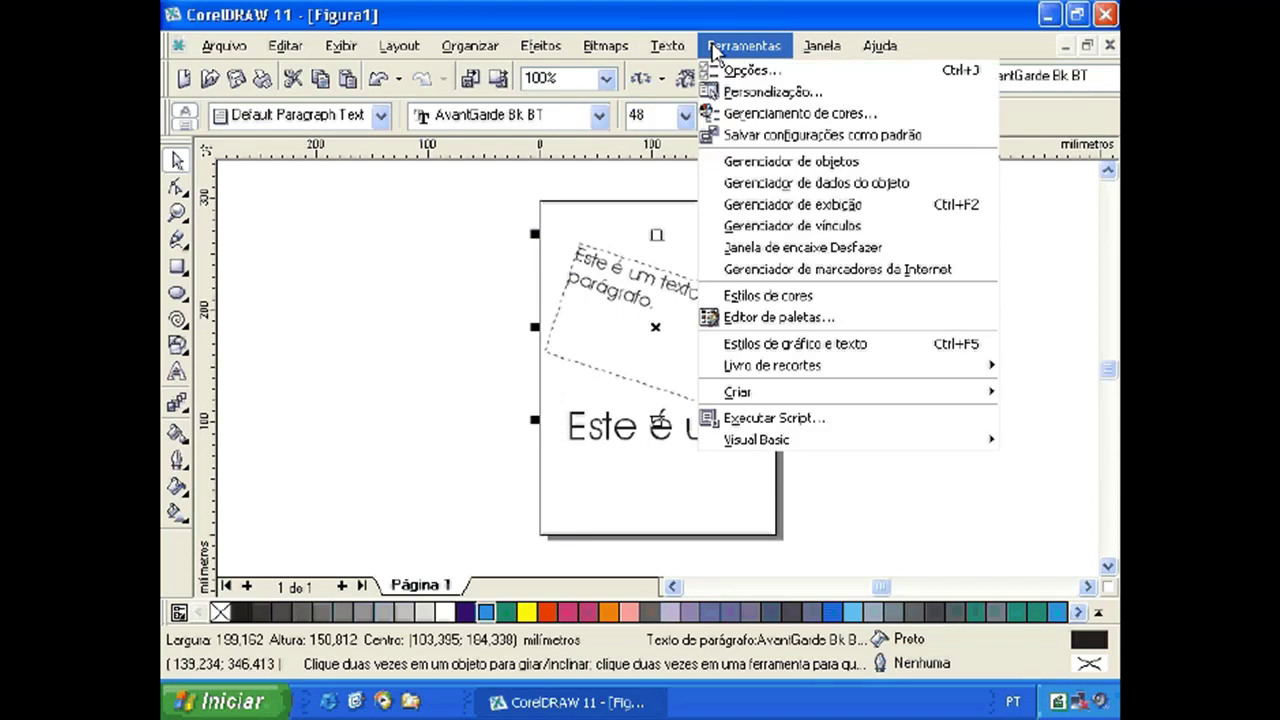
mouse_move(668, 48)
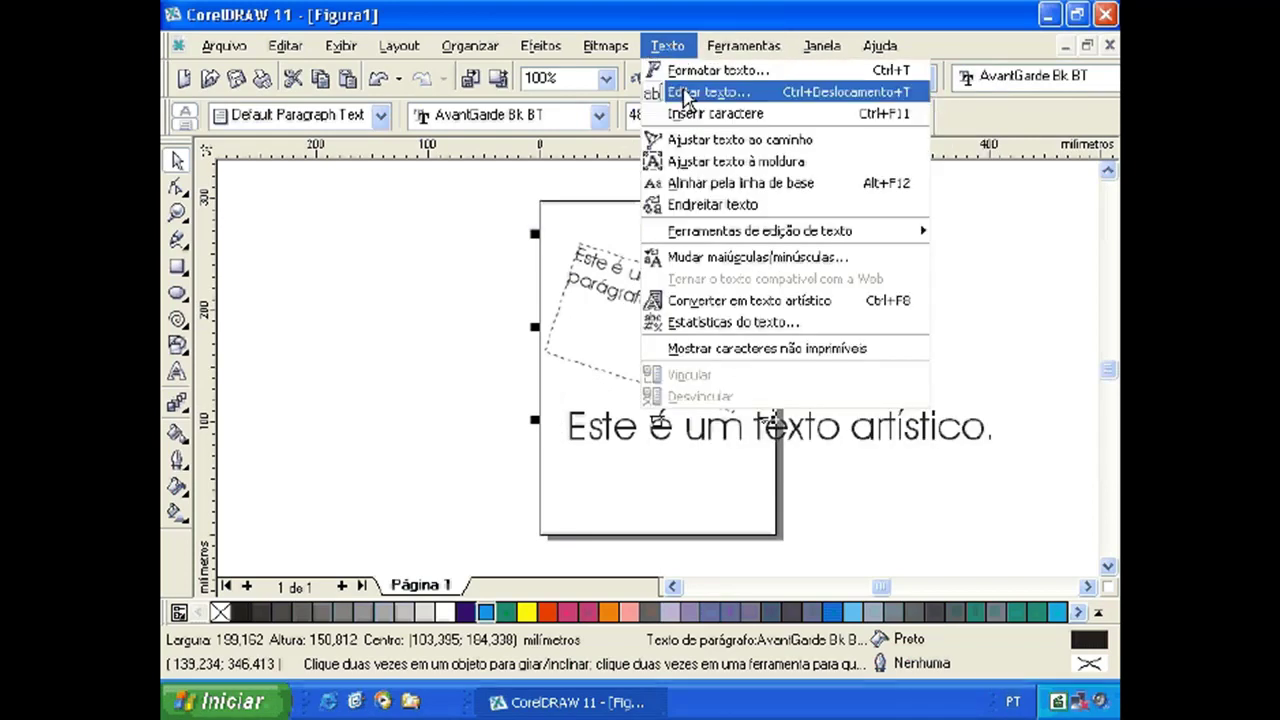
click(686, 92)
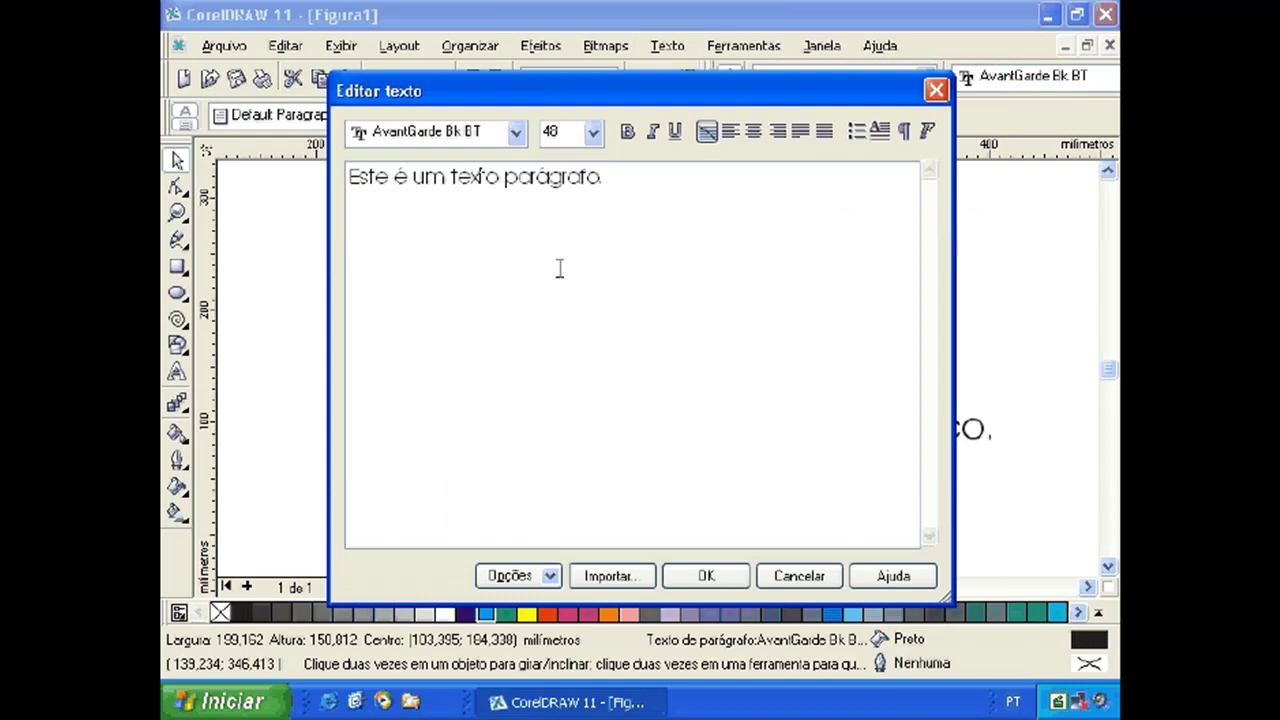
key(Right)
key(Right)
key(Right)
key(Right)
key(Right)
key(Right)
key(Right)
click(702, 578)
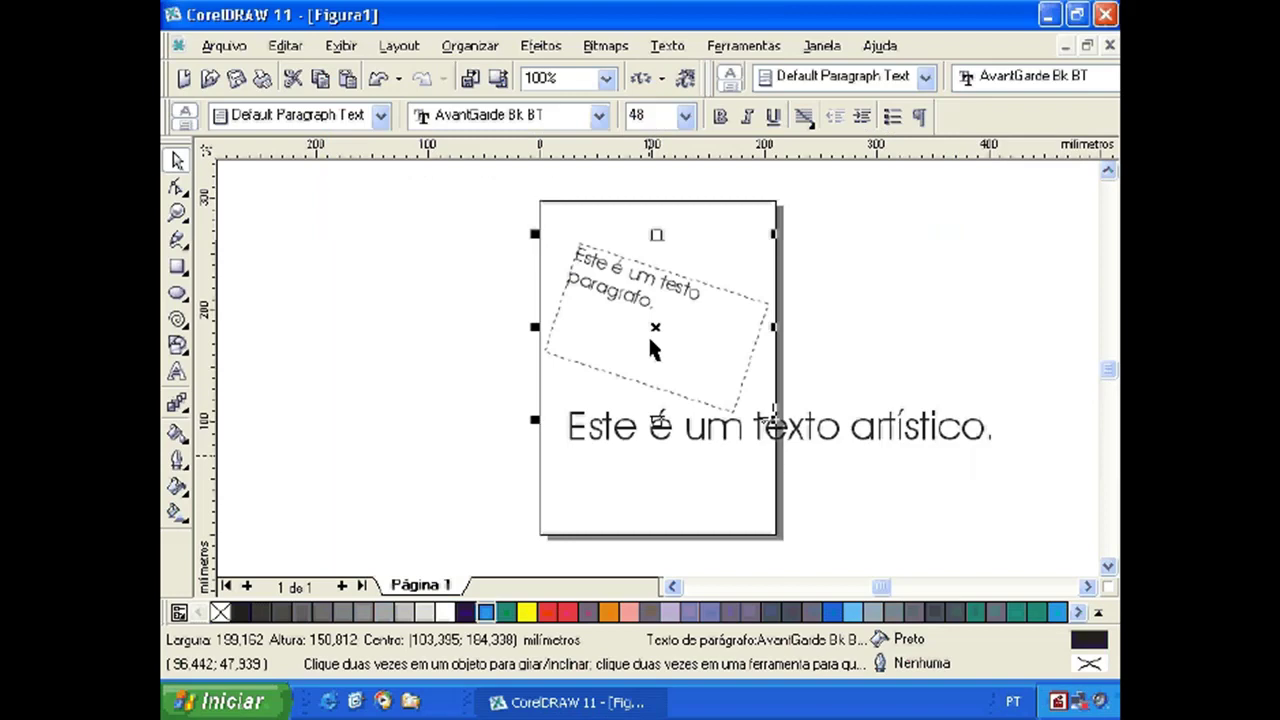
Spell-check the selected paragraph text, replace "paragrafo" with "parágrafo" and close the spell checker
click(608, 312)
click(667, 45)
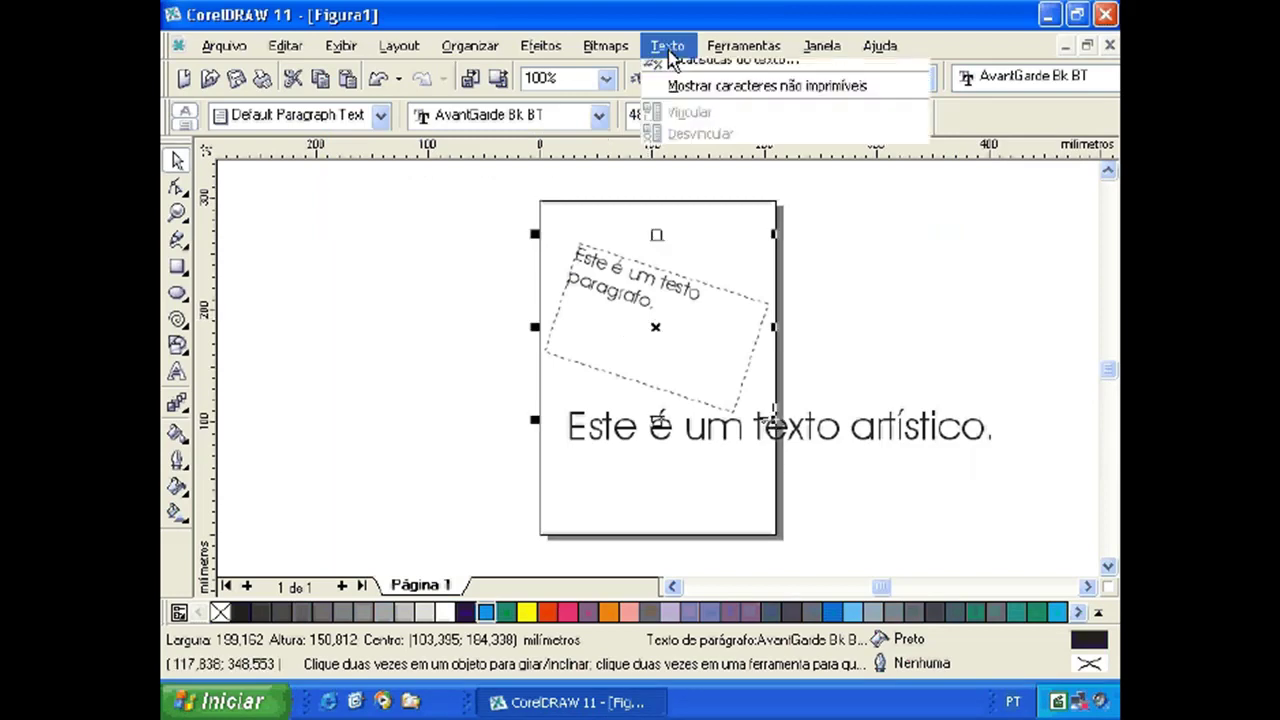
mouse_move(714, 237)
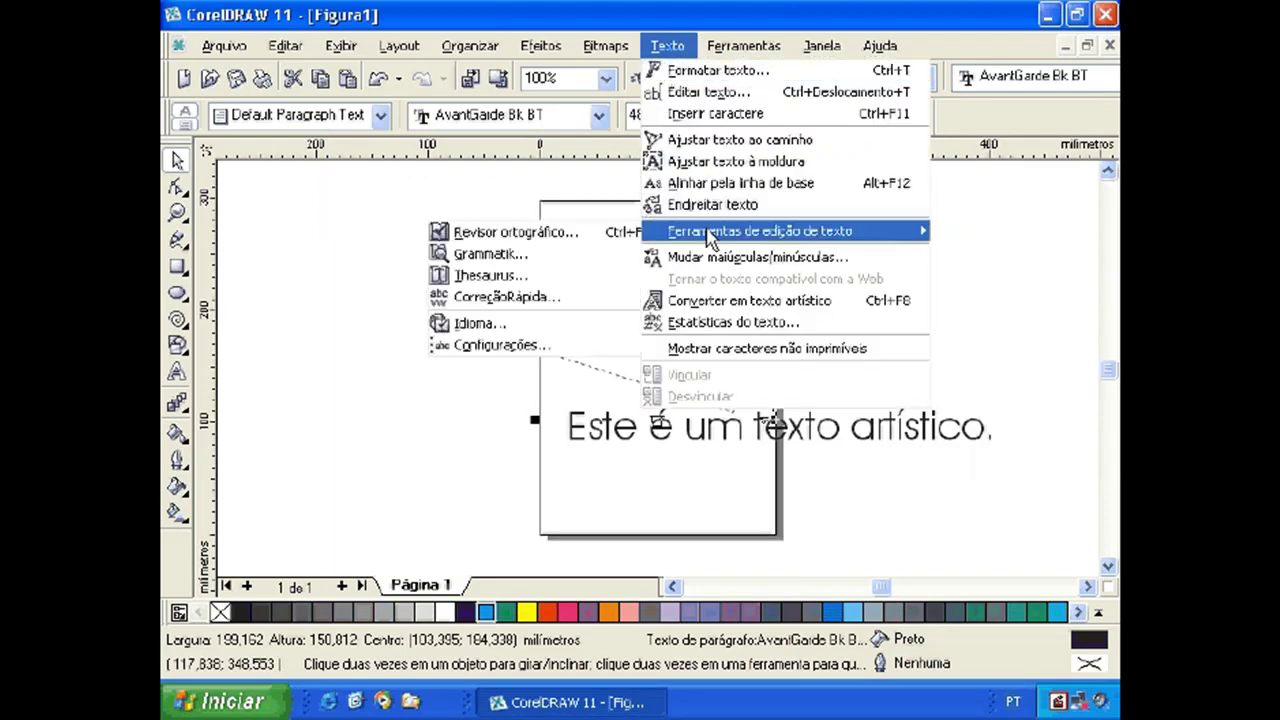
click(487, 234)
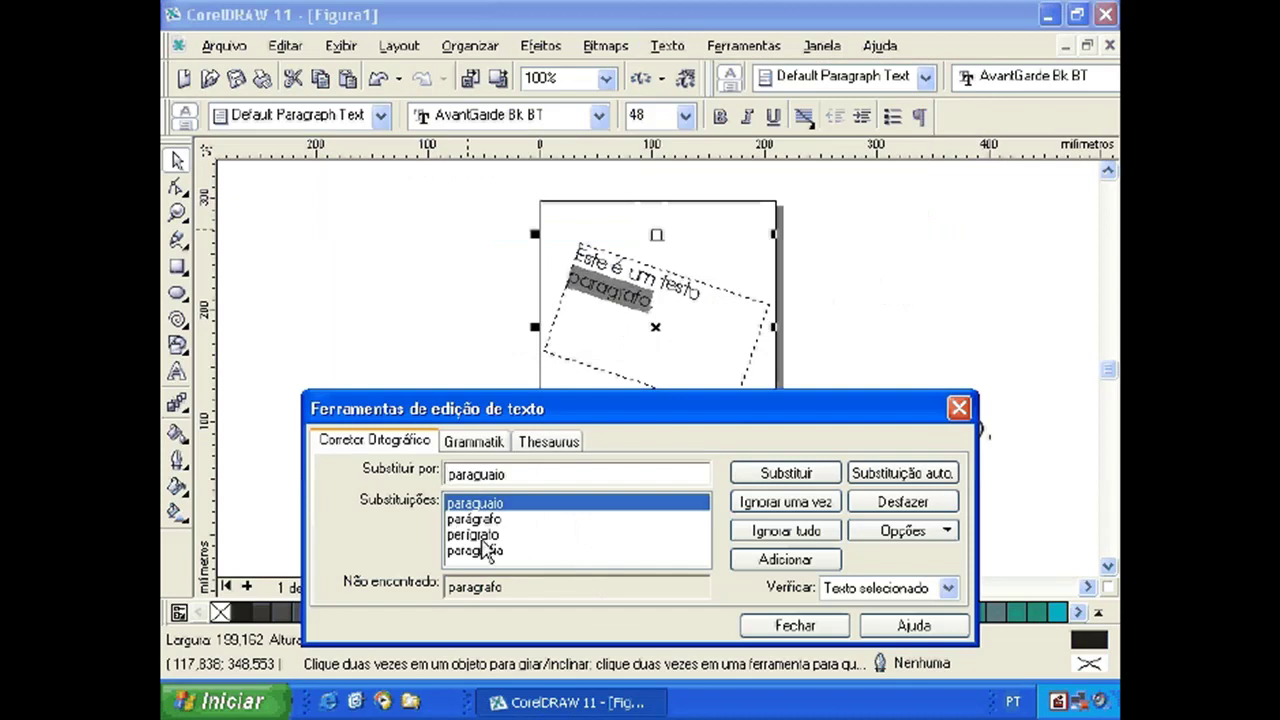
click(472, 521)
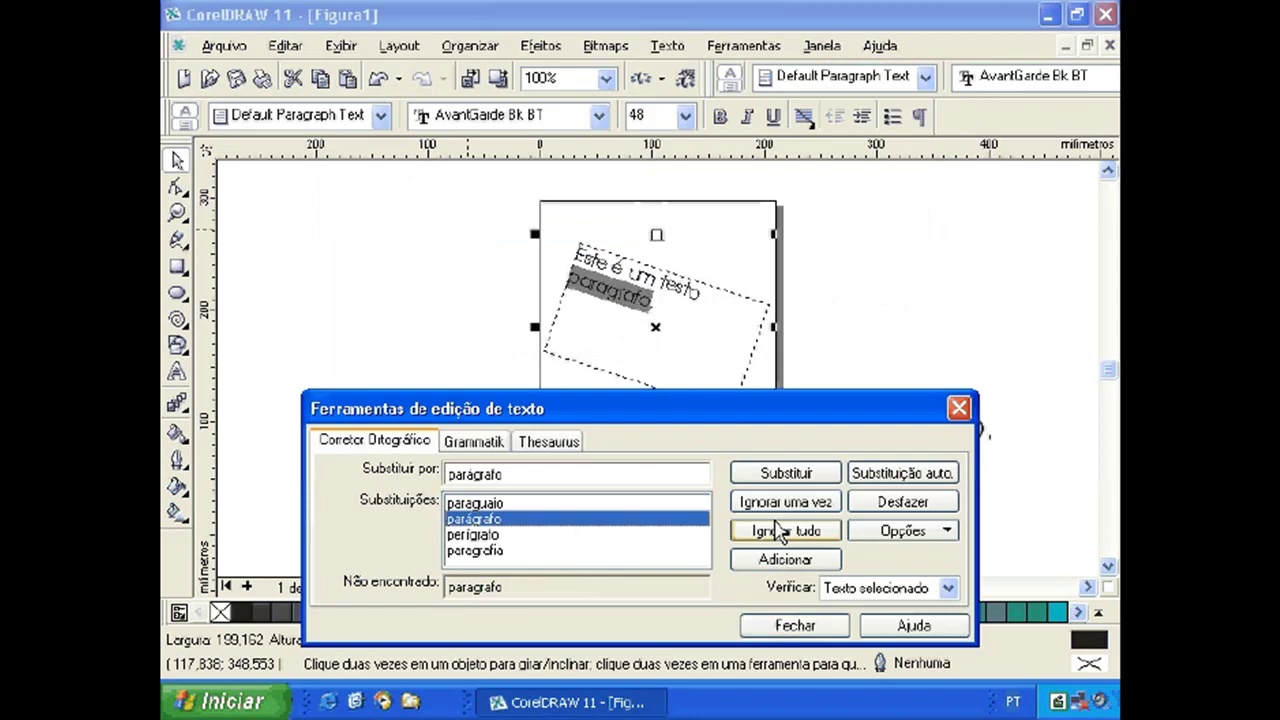
click(802, 481)
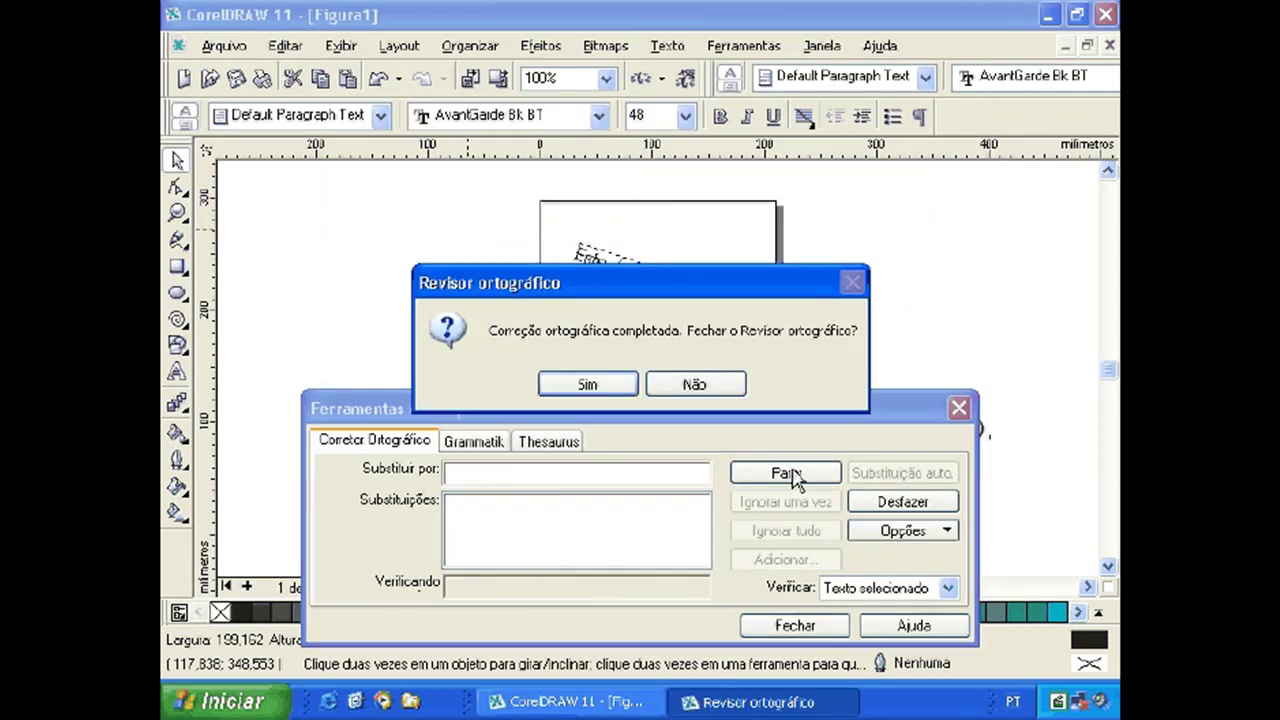
click(590, 387)
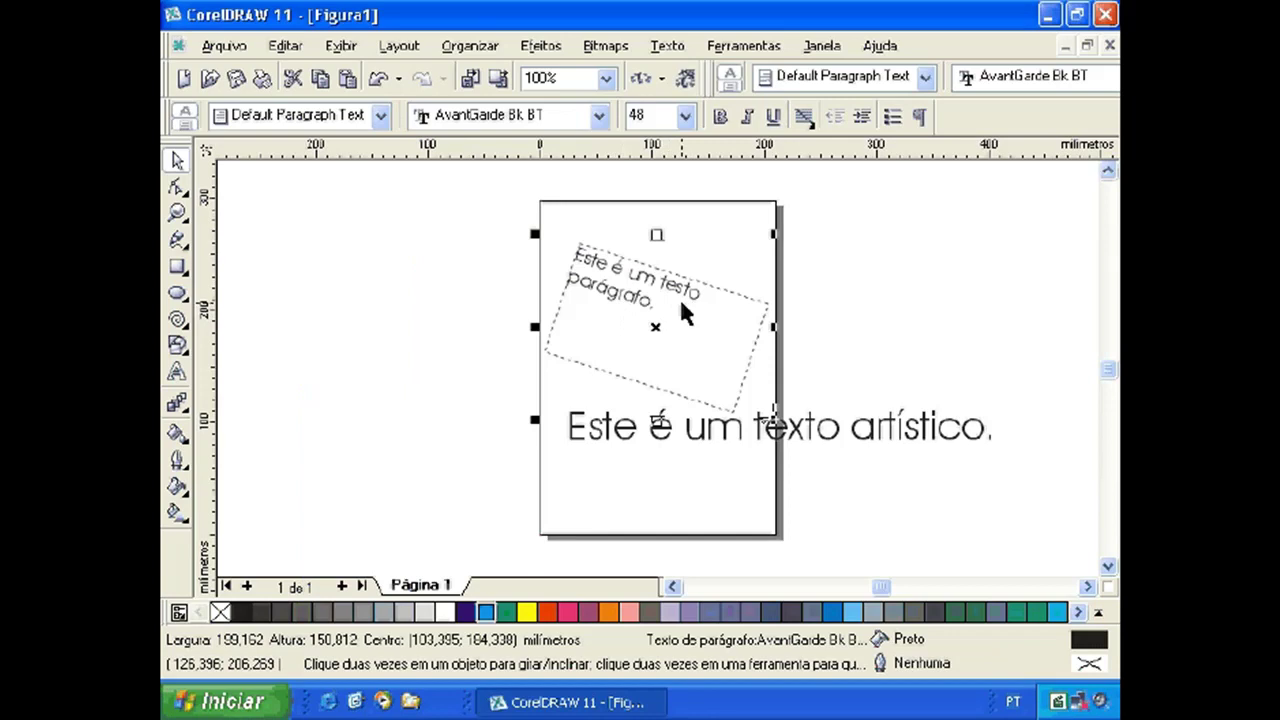
Edit the paragraph text in the text editor, correcting "testo" to "texto" and removing the accent from "parágrafo"
click(634, 325)
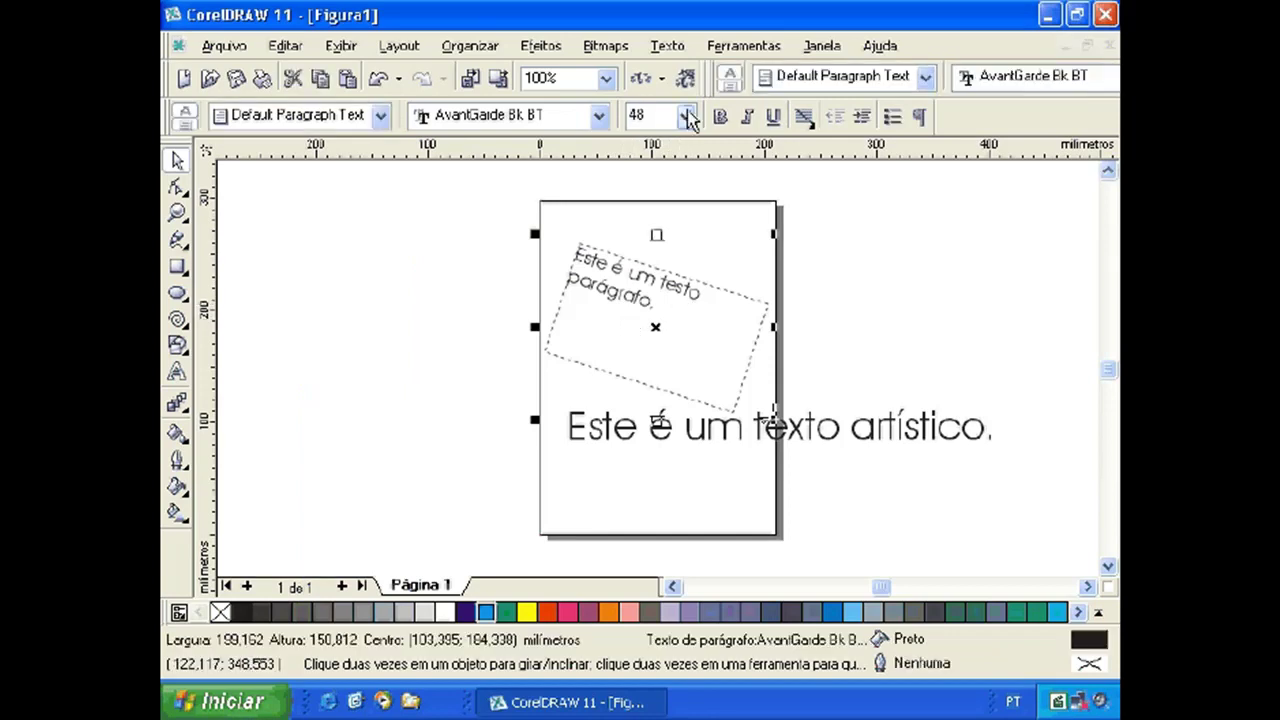
click(664, 46)
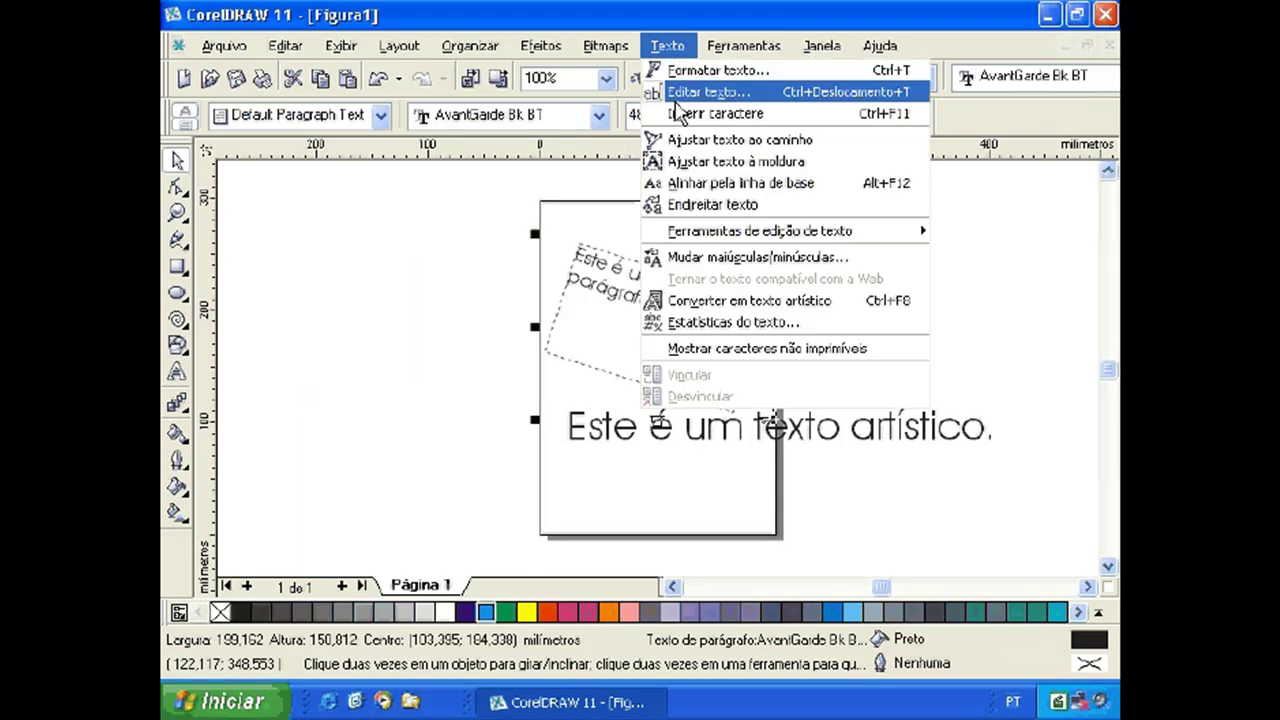
click(674, 92)
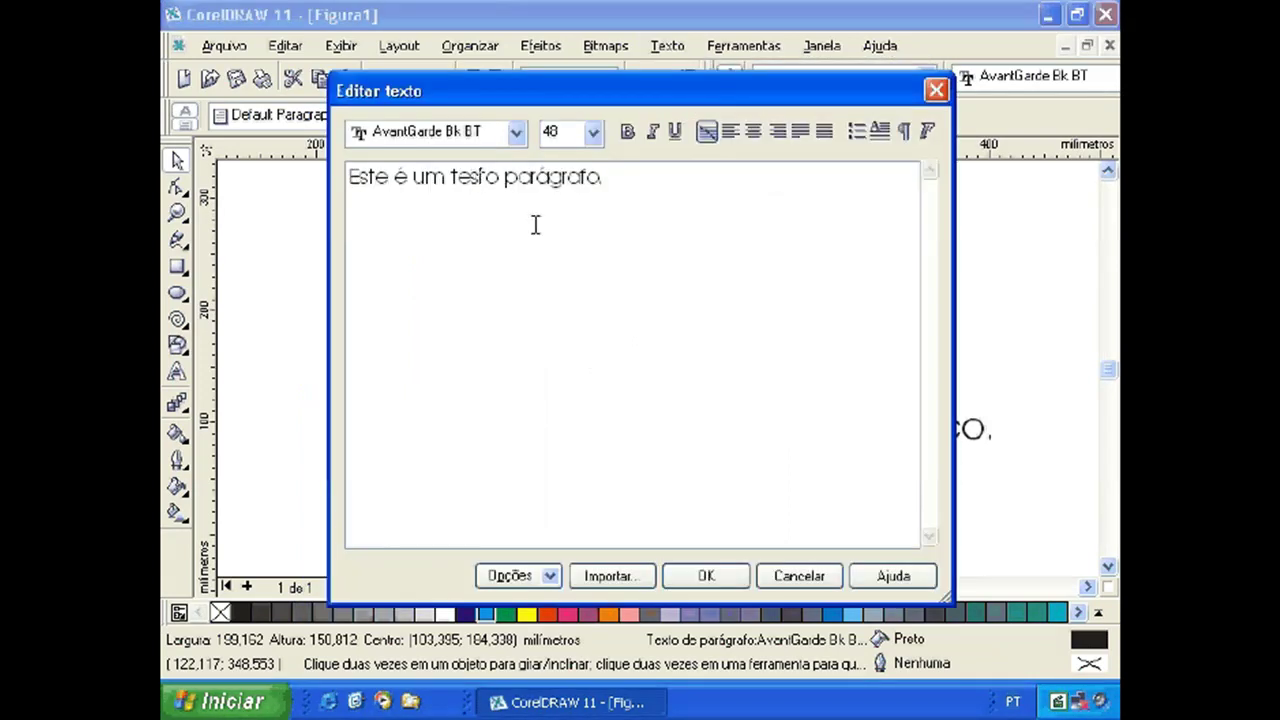
click(550, 186)
key(BackSpace)
text(a)
key(End)
key(BackSpace)
Replace the misspelled "paragrafo" with the suggested "parágrafo" within the text editor, accept the edit and deselect the text
right_click(547, 181)
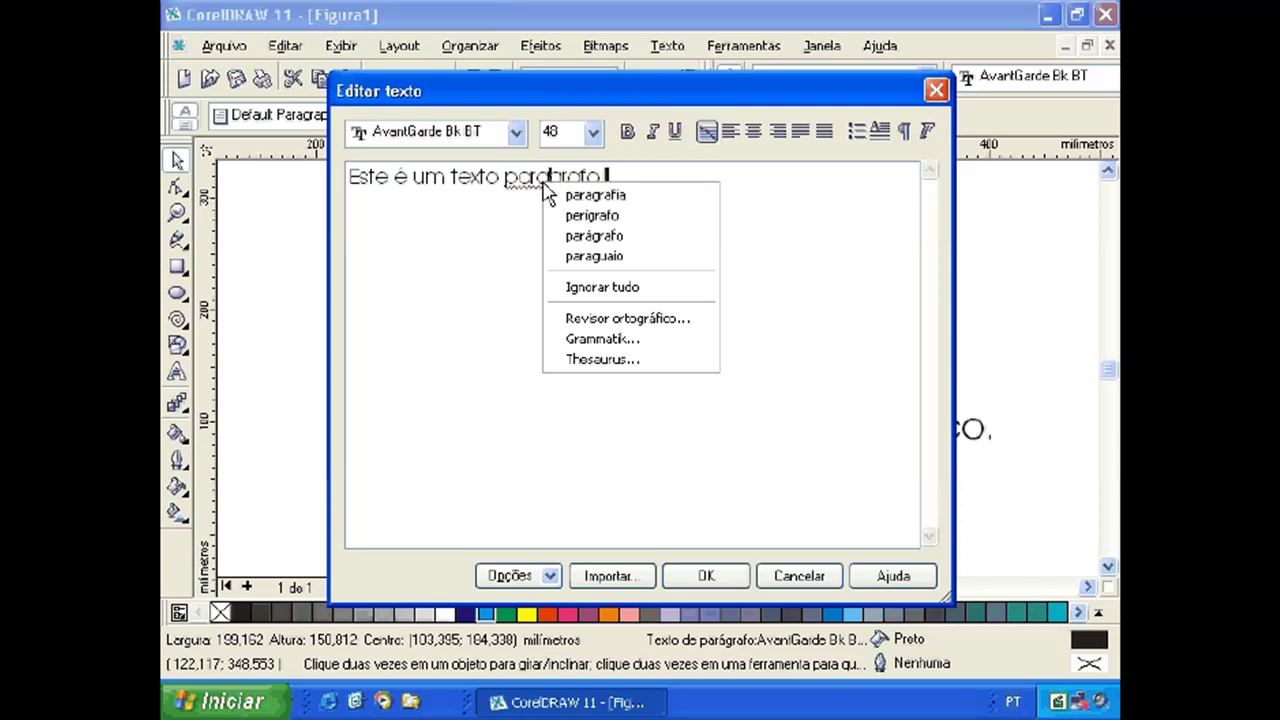
click(600, 236)
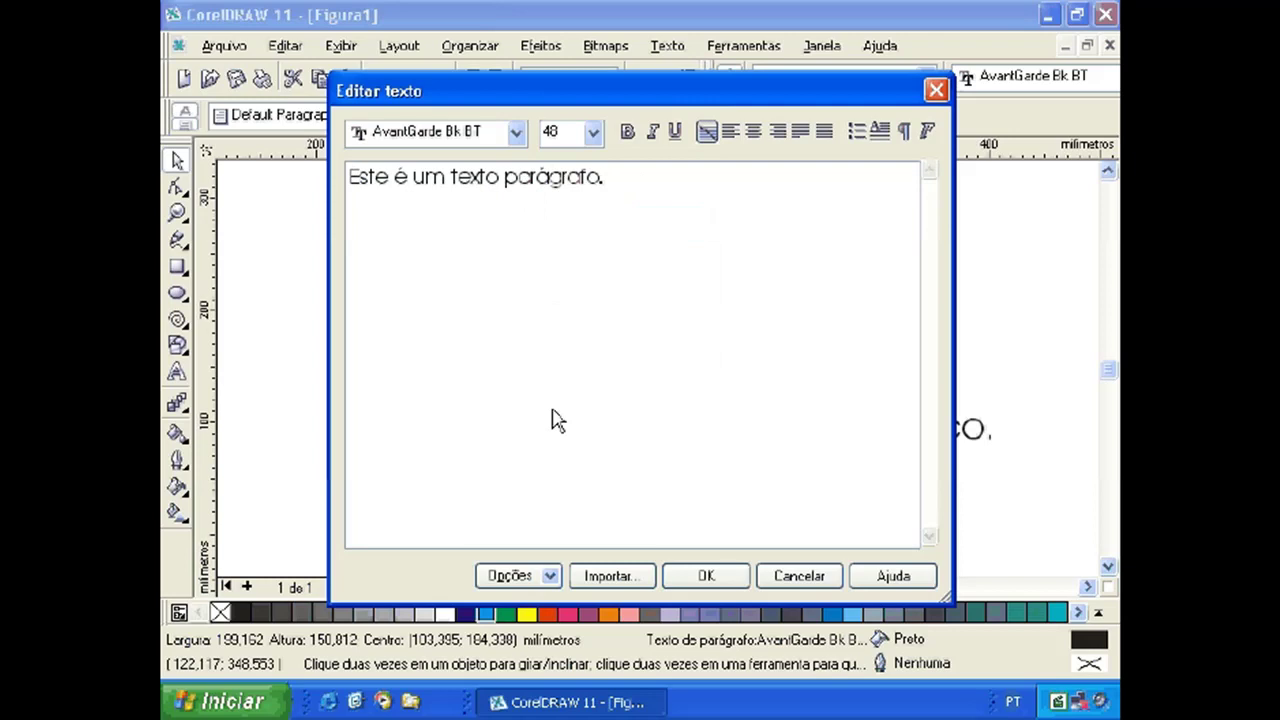
click(703, 575)
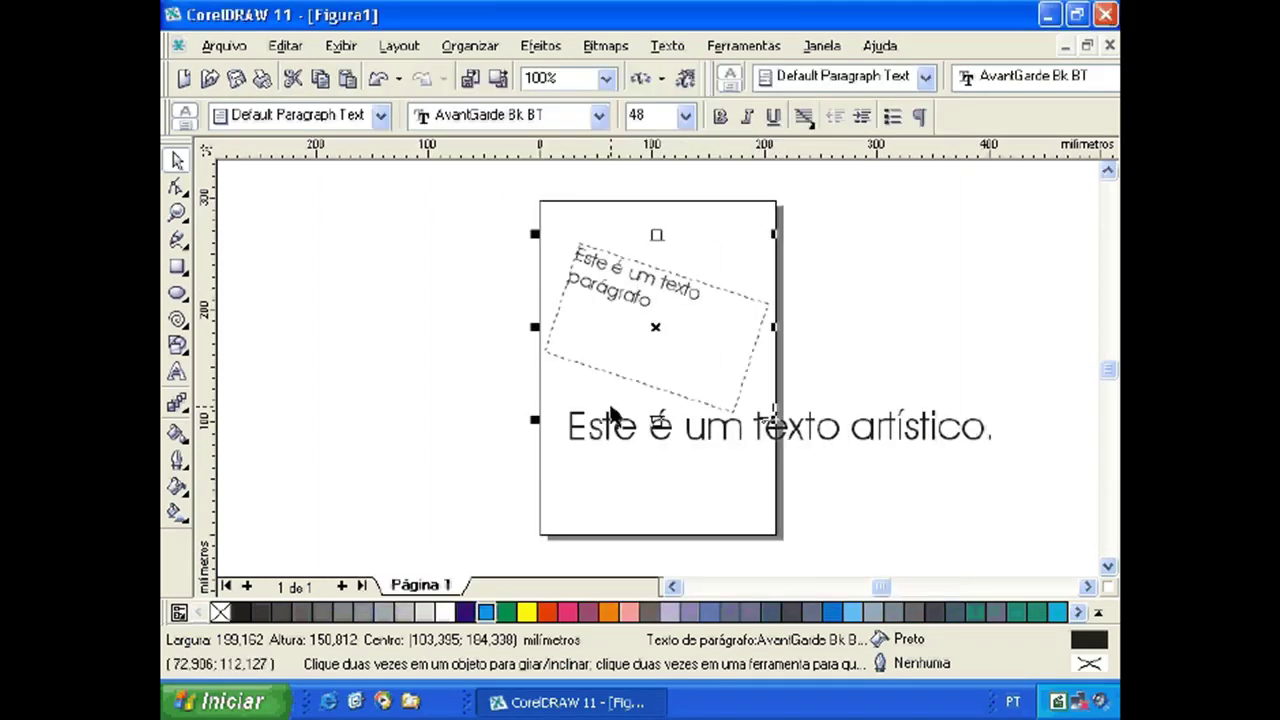
click(332, 314)
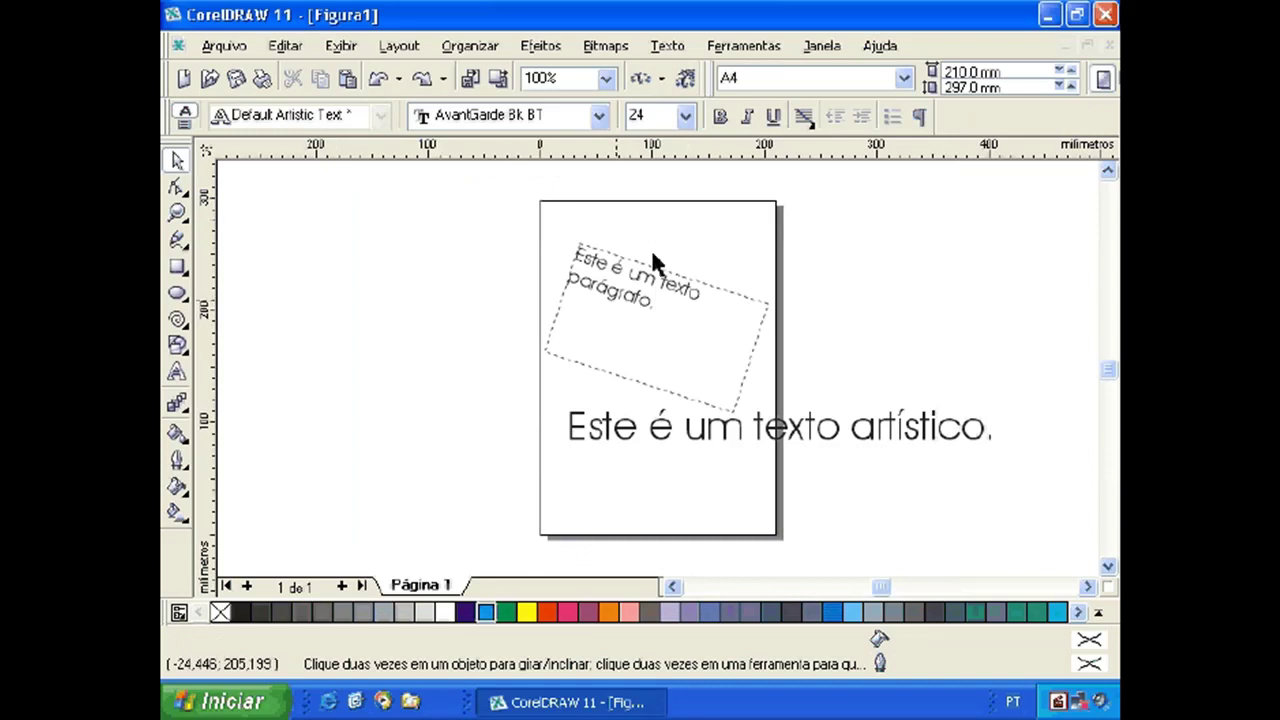
With the Shape tool, move the artistic text's "u" about 12 mm back beside "é" and the "m" below the line
click(177, 189)
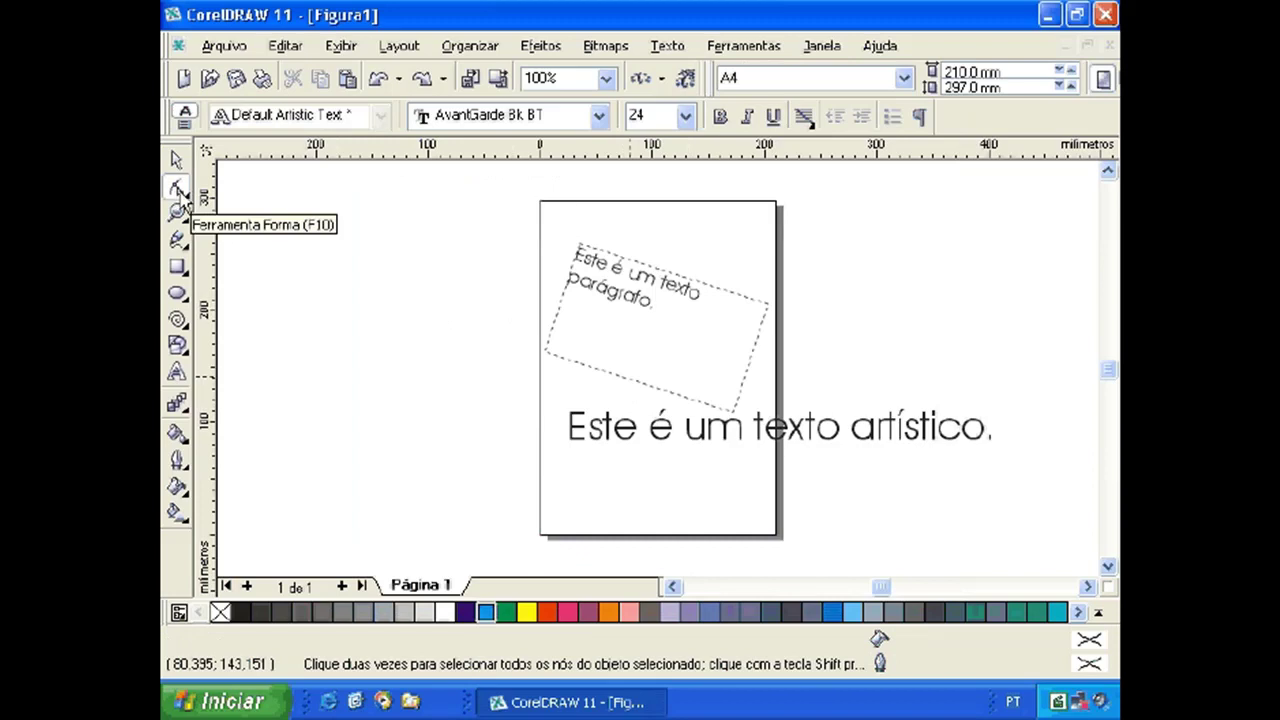
click(604, 430)
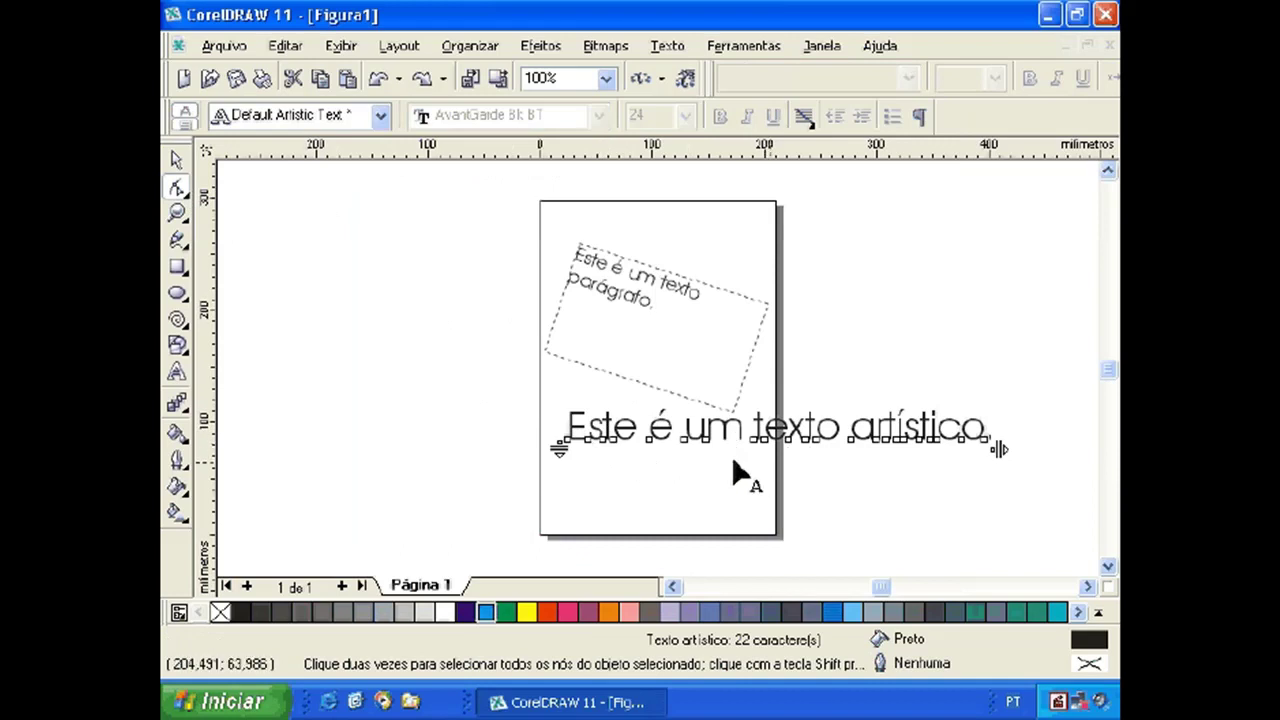
click(681, 439)
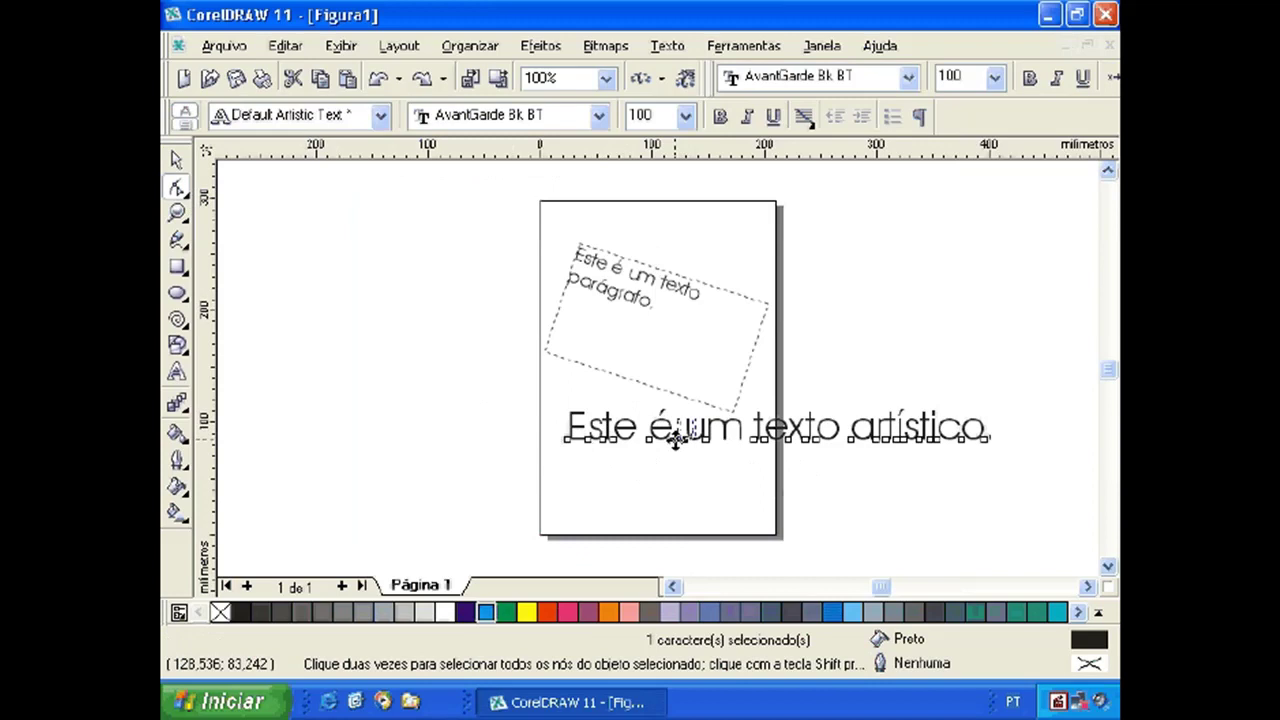
drag(677, 441, 672, 440)
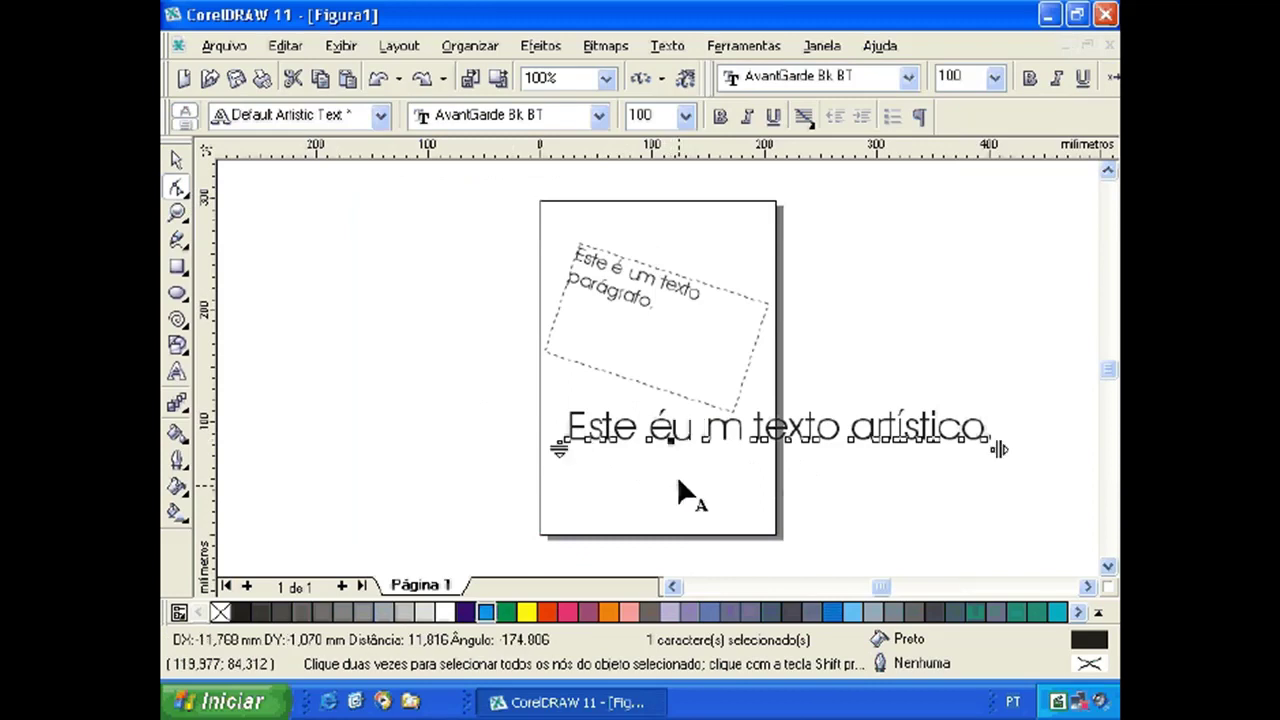
click(705, 440)
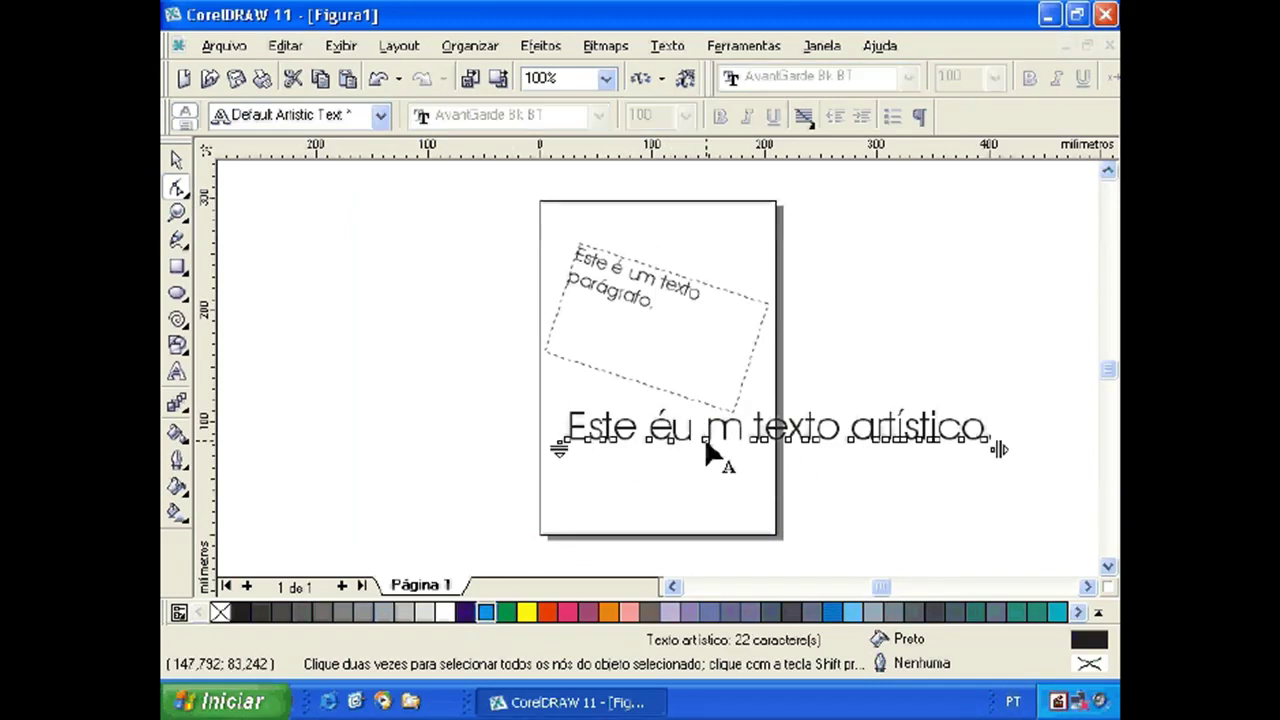
drag(706, 443, 706, 489)
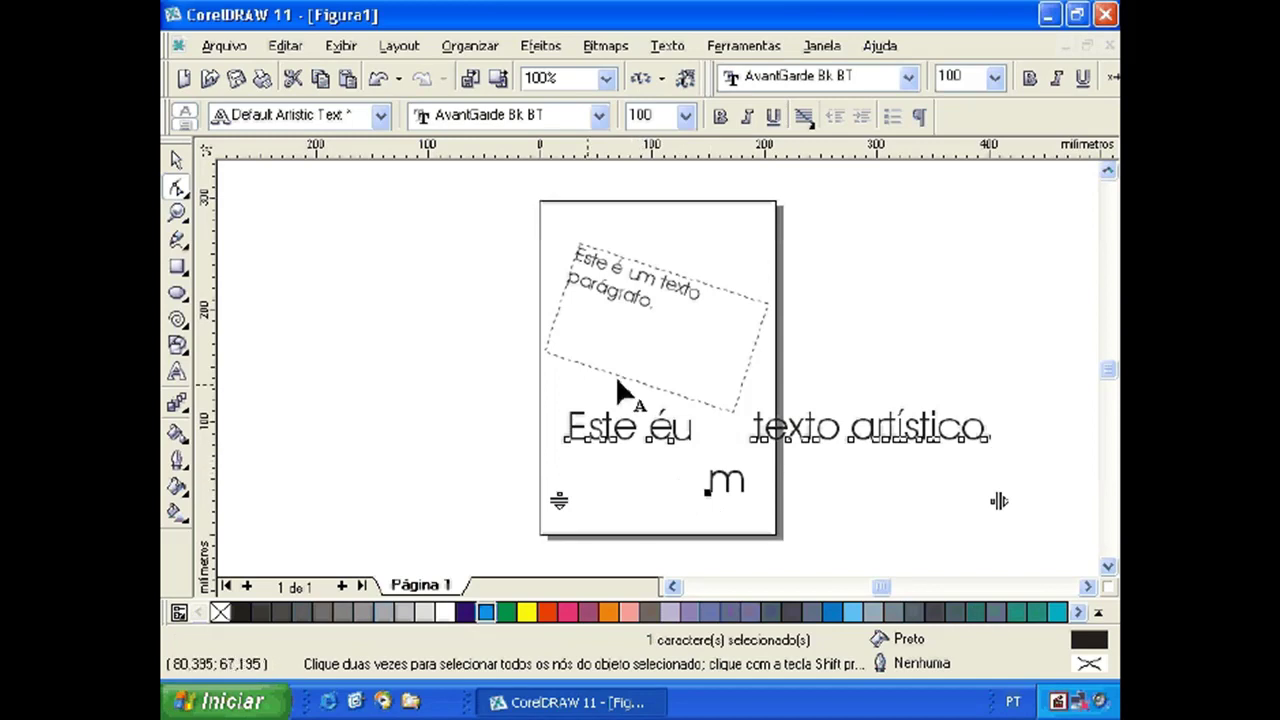
Move one letter of "texto" in the rotated paragraph text down into the empty part of its frame with the Shape tool
click(616, 298)
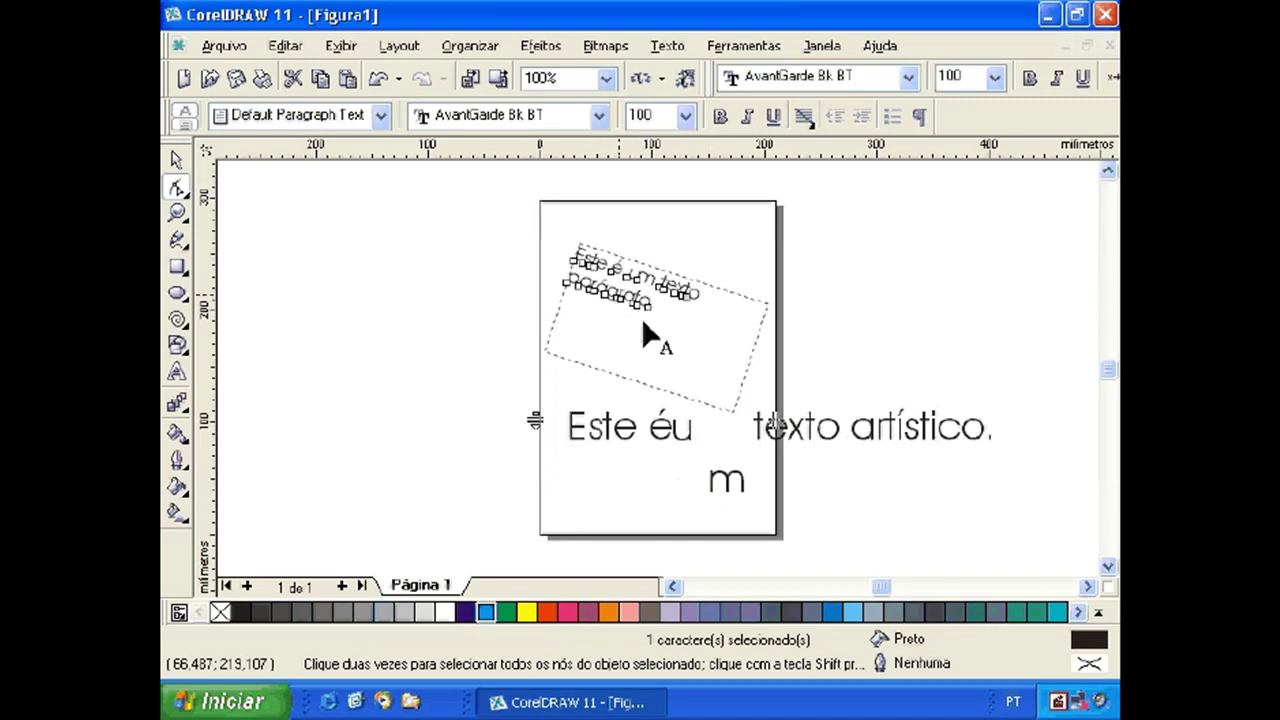
click(688, 301)
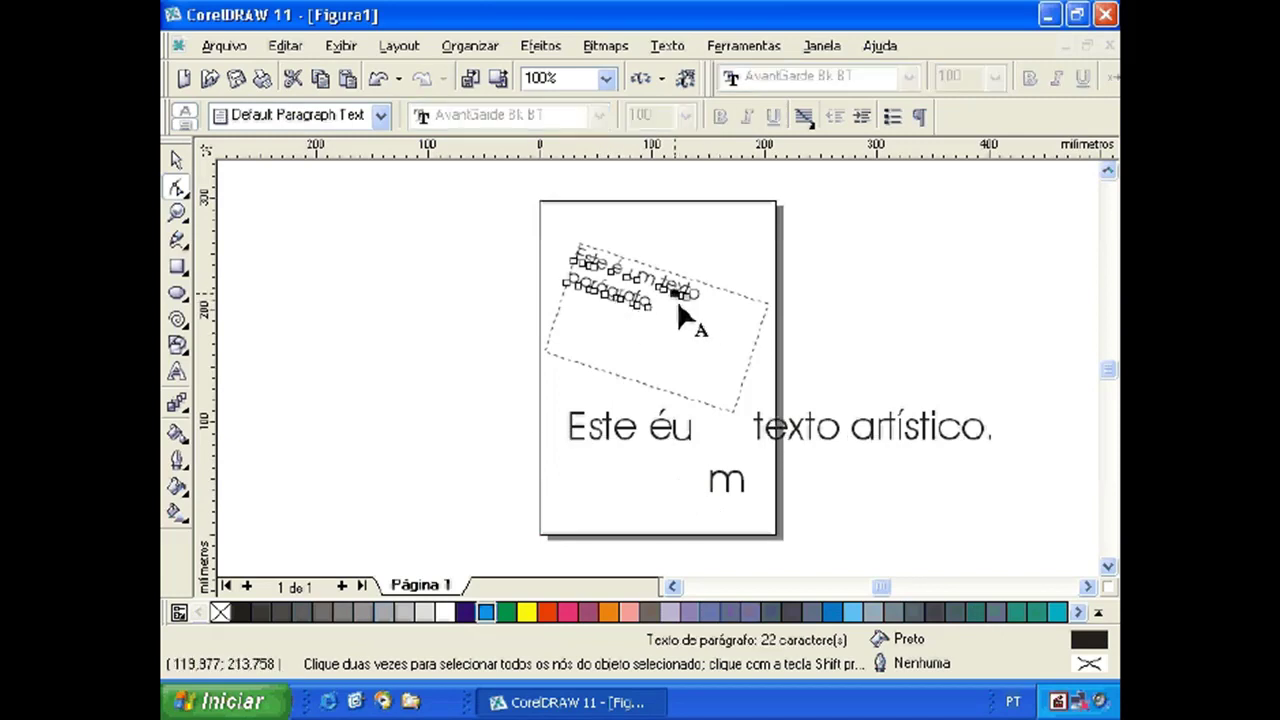
drag(678, 300, 705, 371)
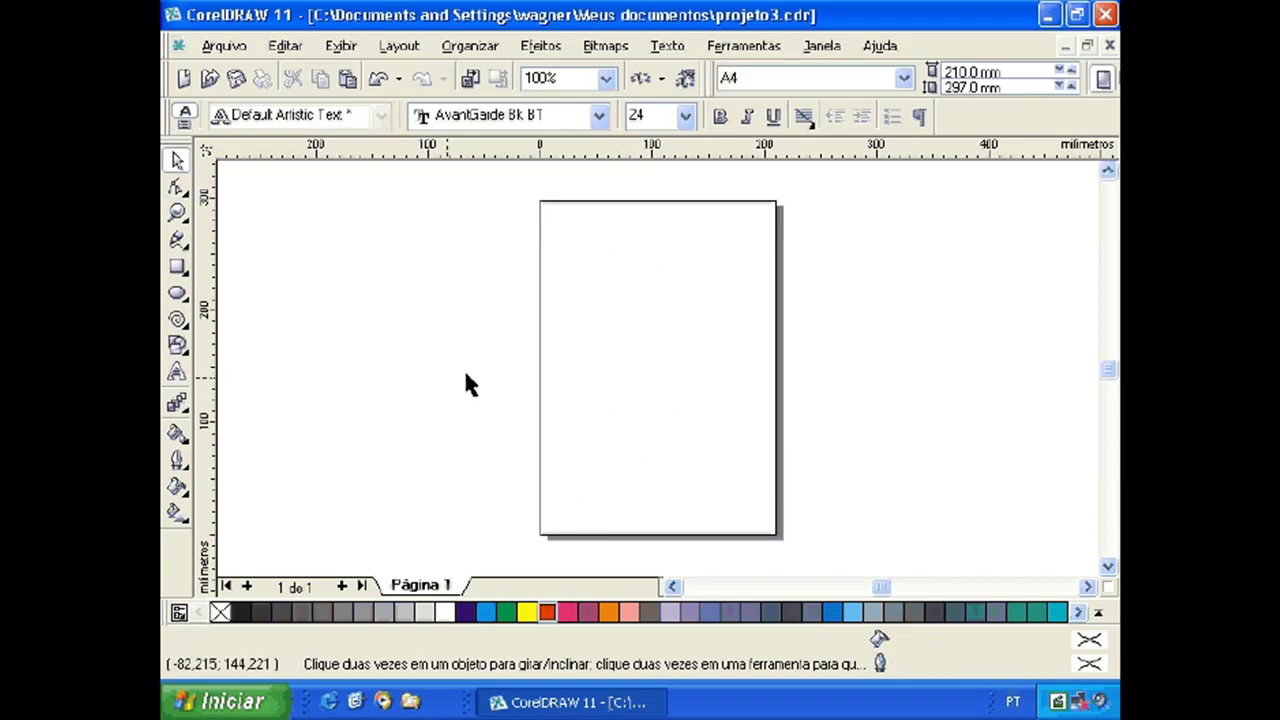
Draw a paragraph text frame about 177 by 87 mm near the blank page's upper edge, with 72-point Arial Black
click(176, 375)
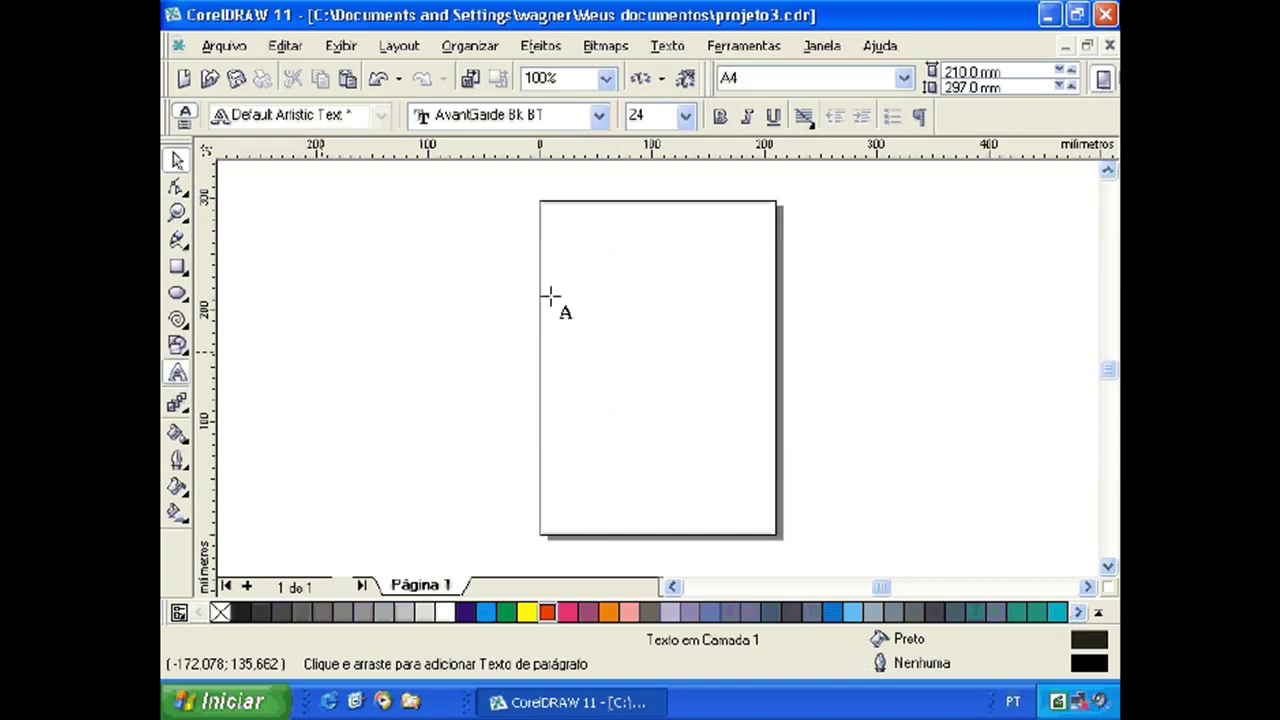
click(554, 239)
drag(554, 239, 753, 328)
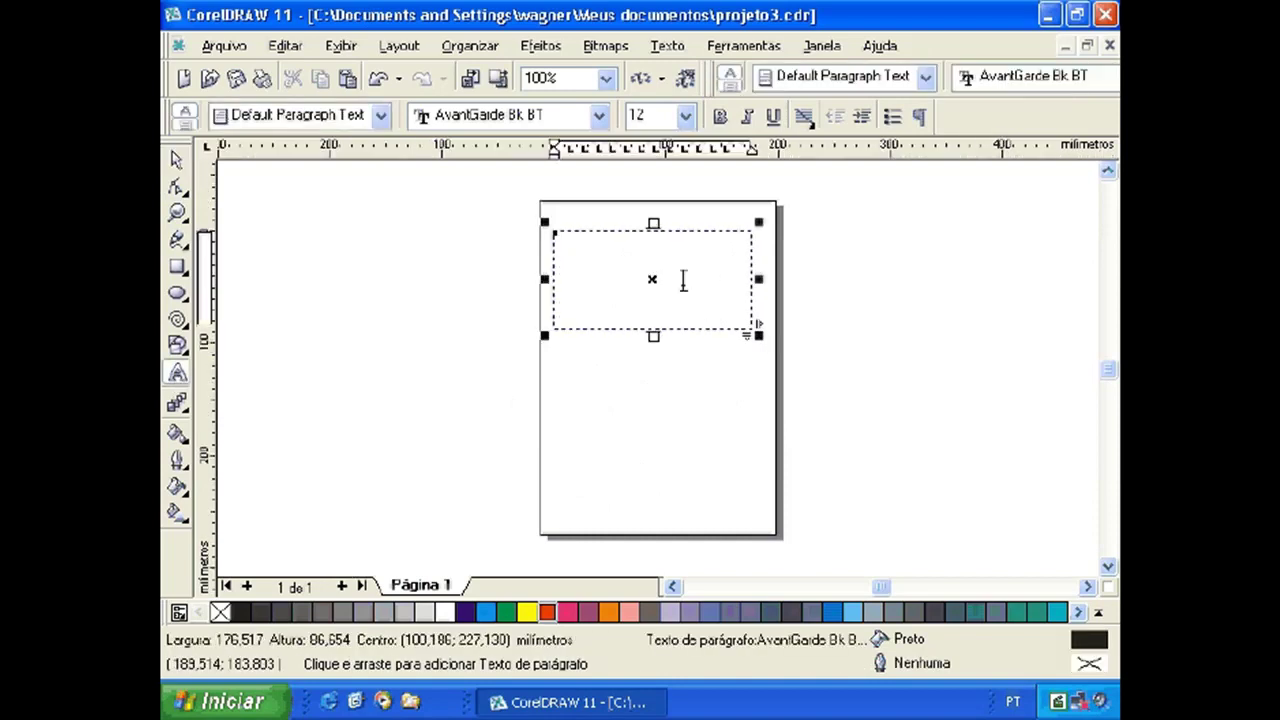
click(686, 118)
click(644, 421)
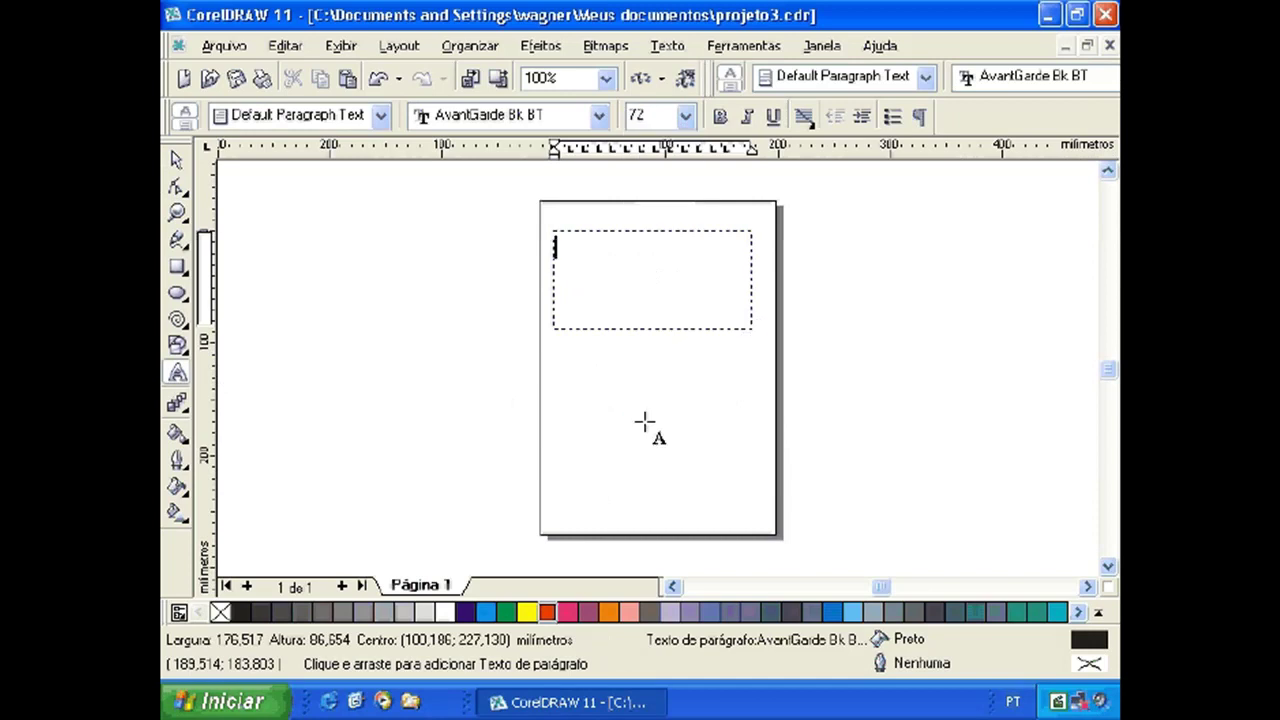
click(599, 116)
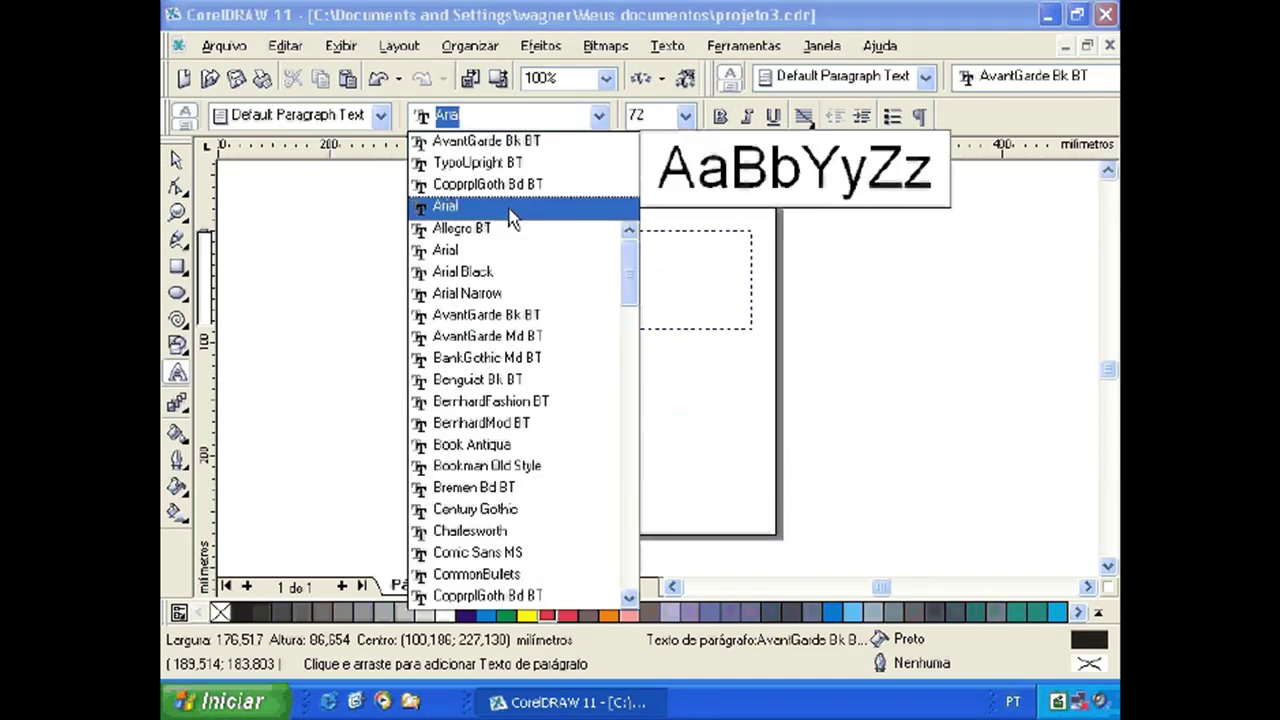
click(512, 278)
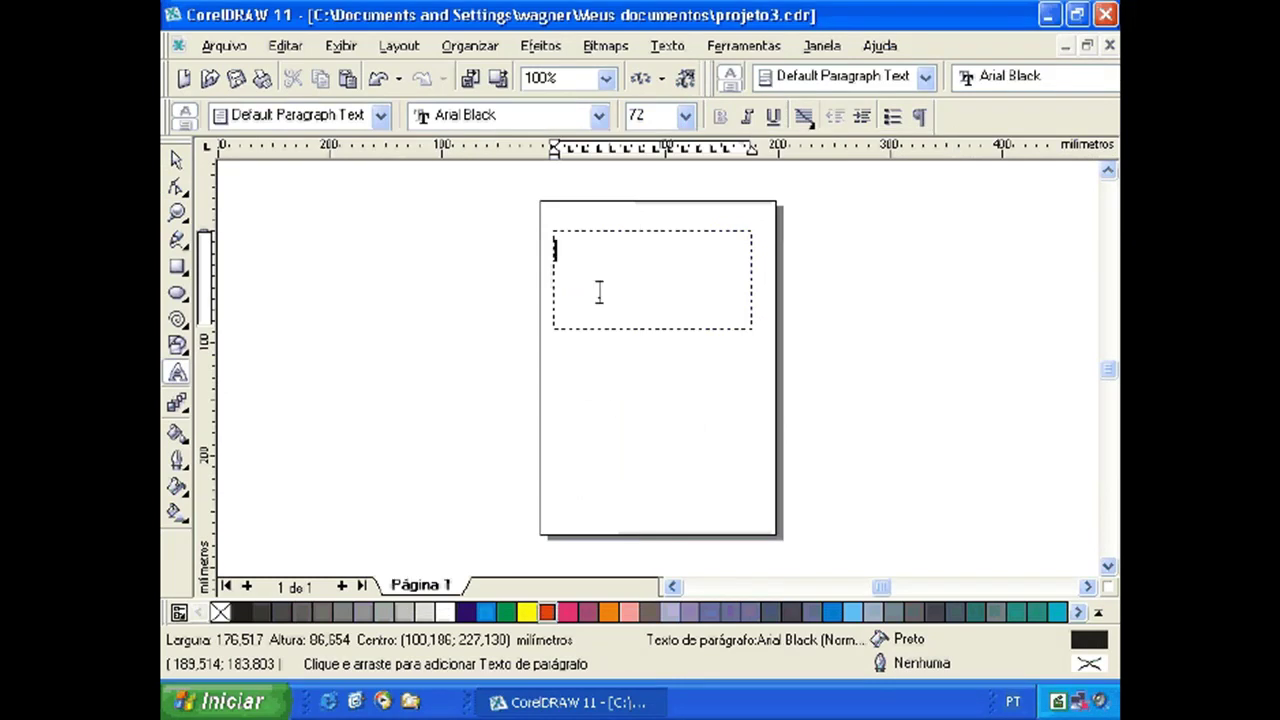
Enter the paragraph text "Este é um Texto parágrafo." in the frame, starting a new line before "Texto"
text(Este é um)
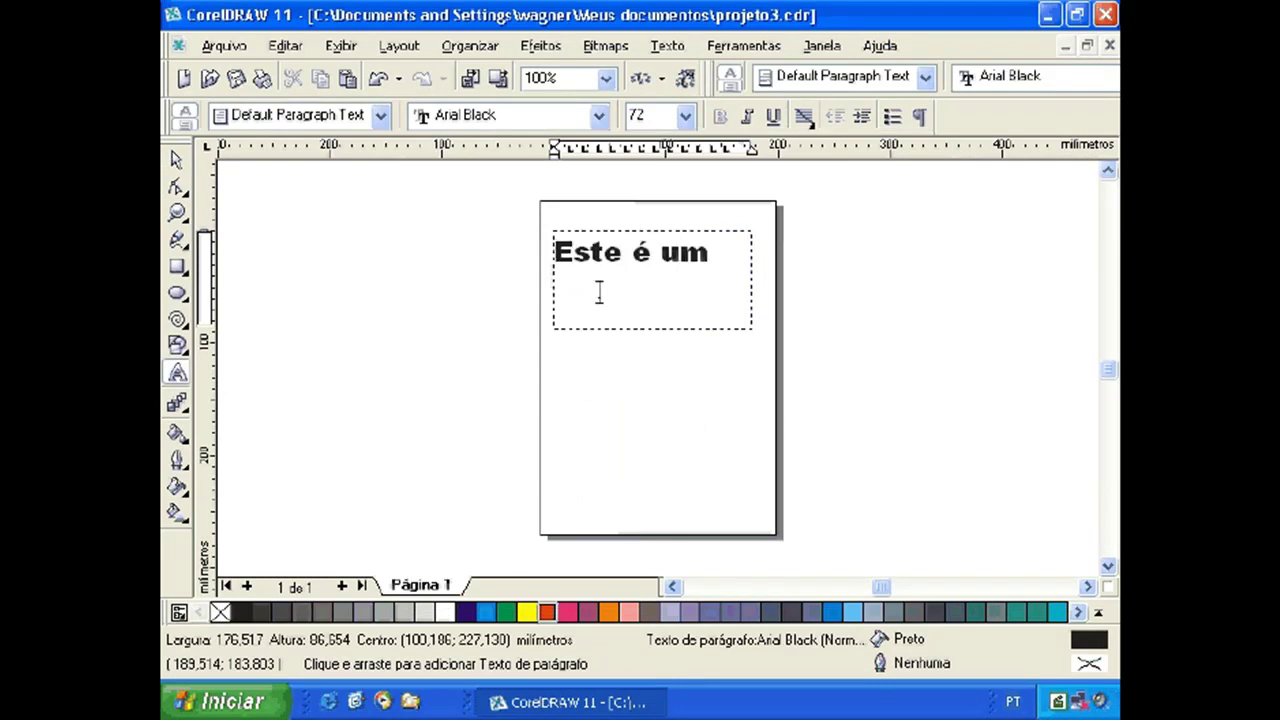
key(Return)
text(texto pal)
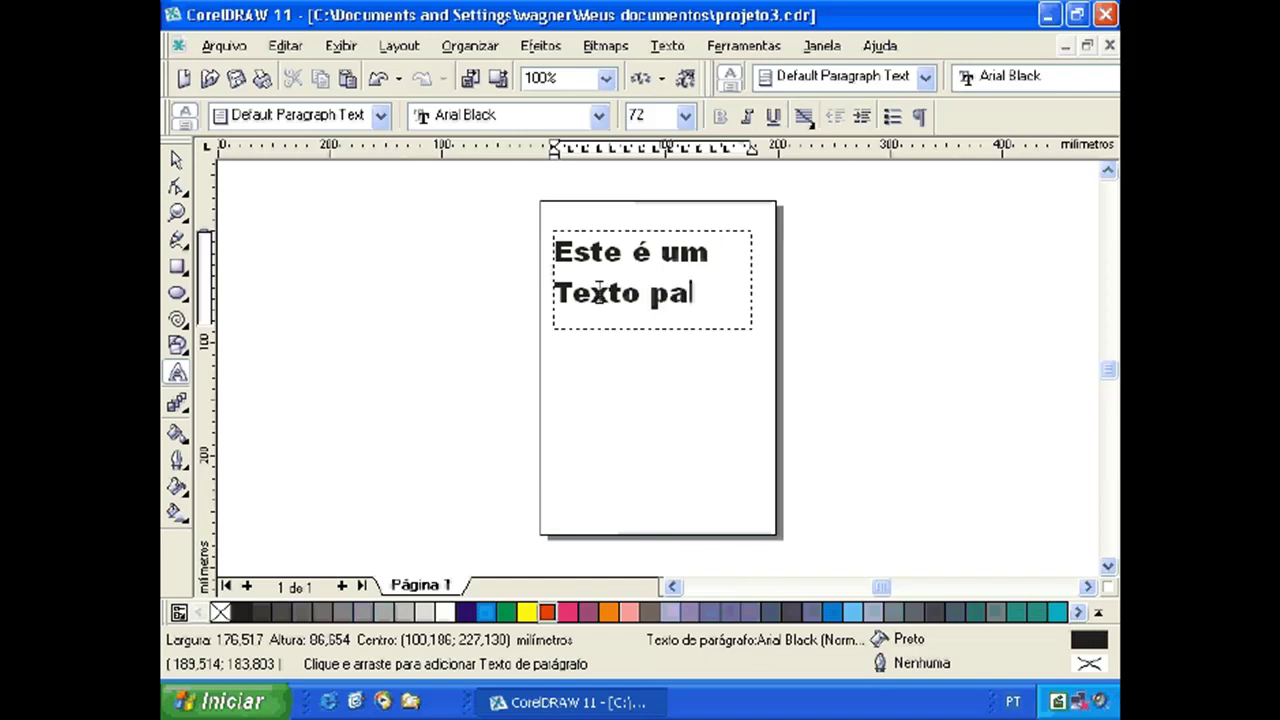
text(rábl)
key(BackSpace)
key(BackSpace)
text(l)
key(BackSpace)
key(BackSpace)
key(BackSpace)
key(BackSpace)
key(BackSpace)
key(BackSpace)
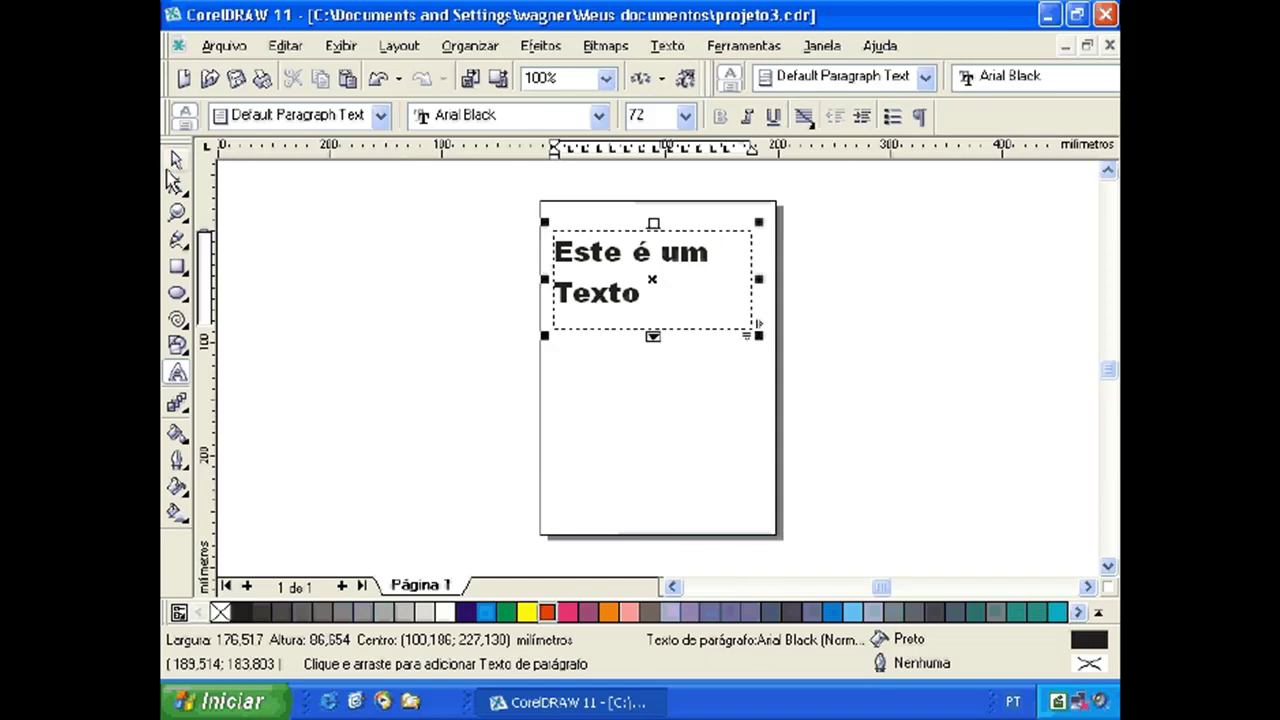
Resize the paragraph frame to about 168 by 125 mm to fit all its text and centre it across the page's upper part
click(622, 272)
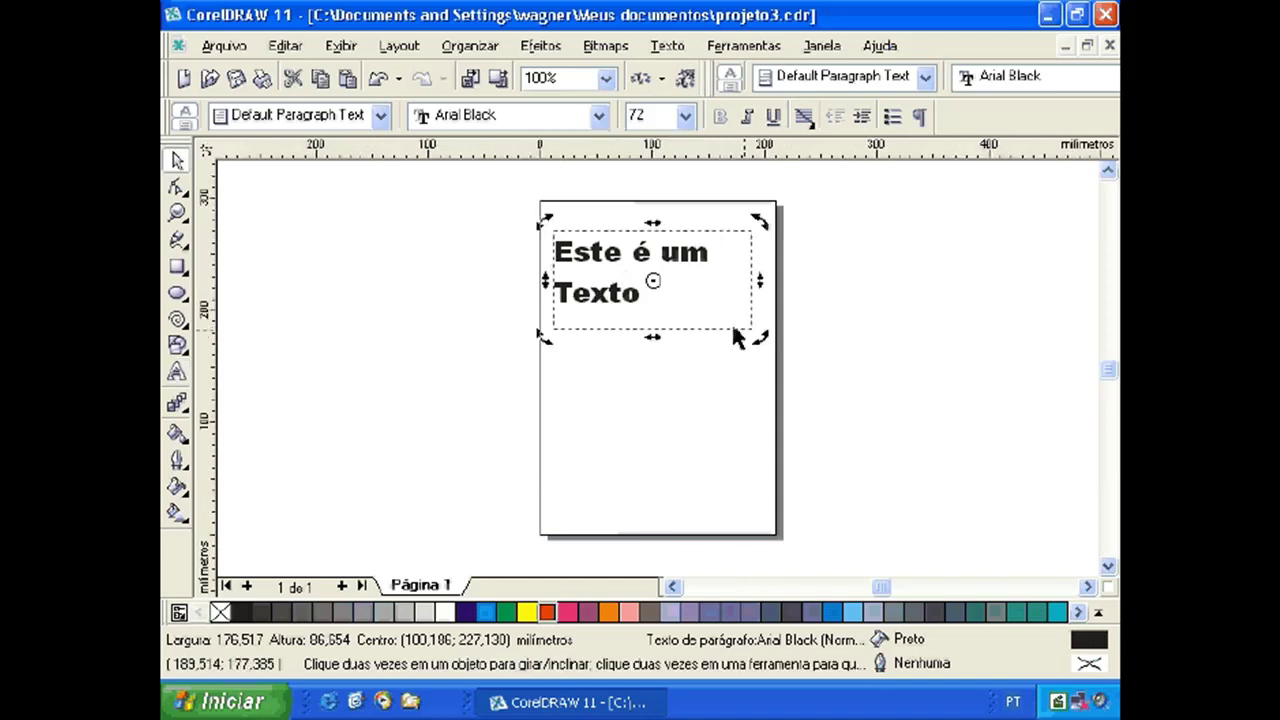
click(733, 328)
drag(755, 336, 817, 386)
drag(716, 290, 662, 236)
drag(784, 344, 716, 306)
drag(627, 241, 656, 245)
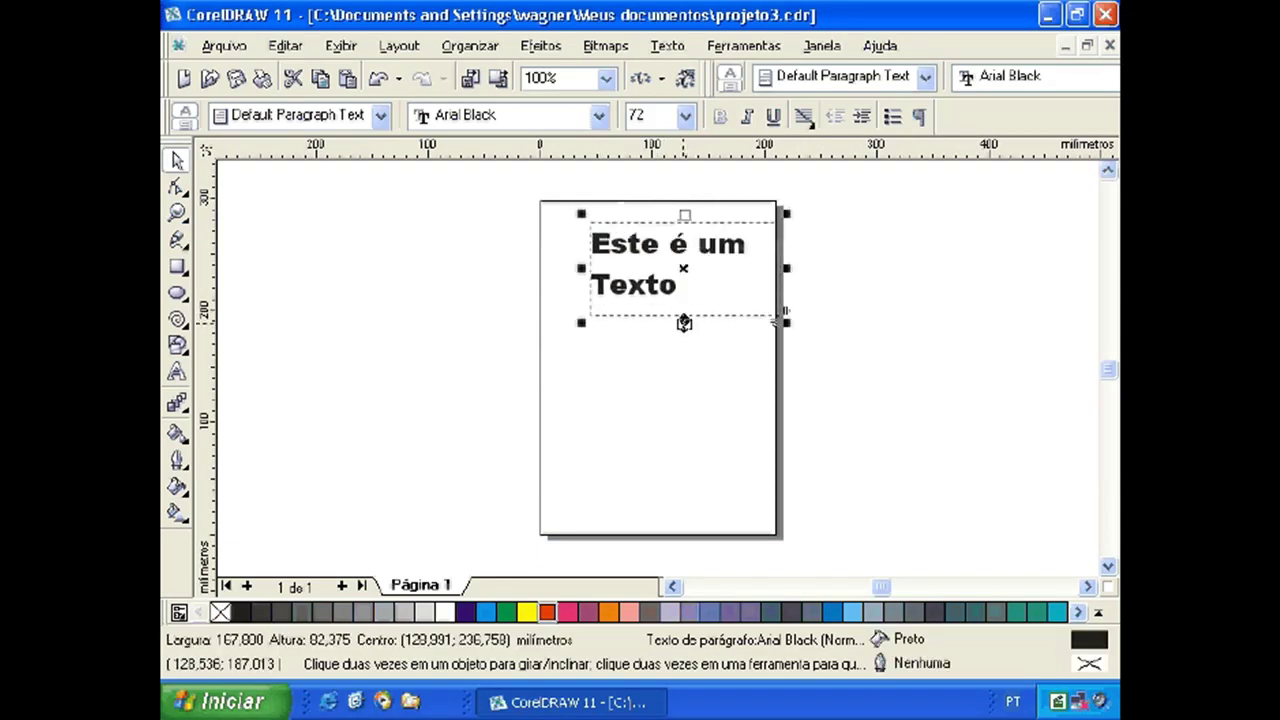
drag(684, 323, 691, 380)
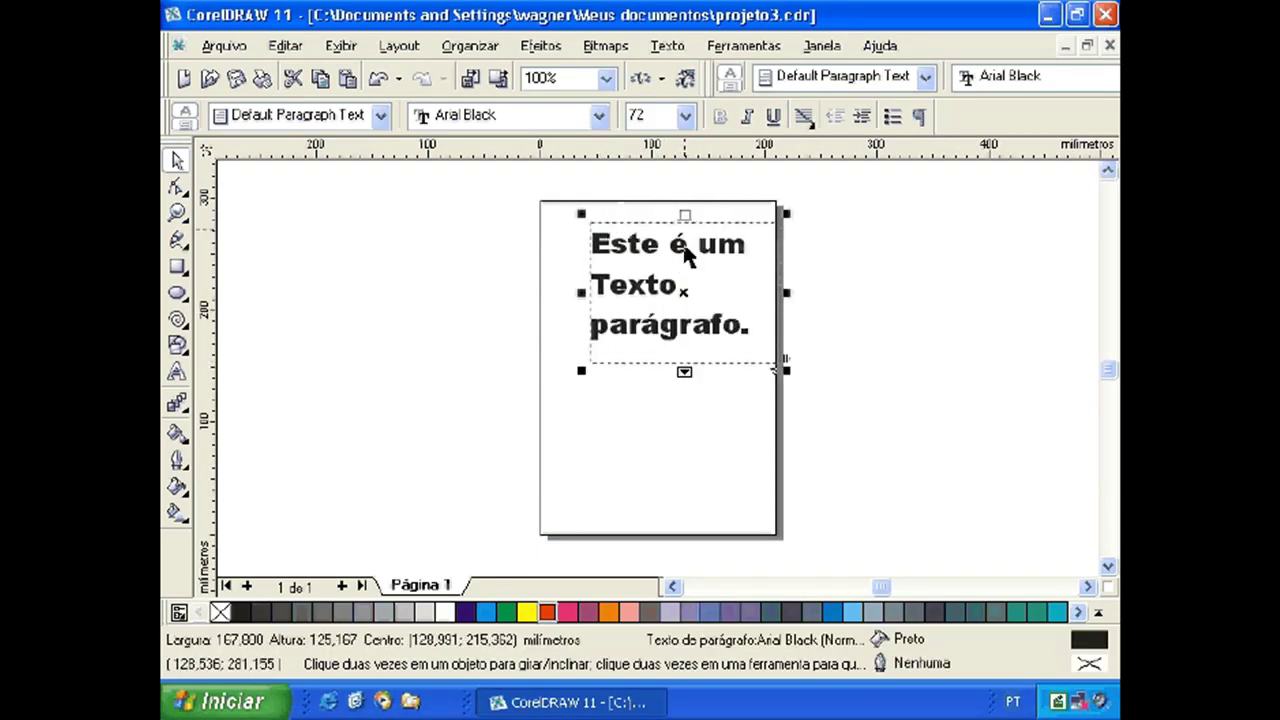
drag(684, 253, 668, 273)
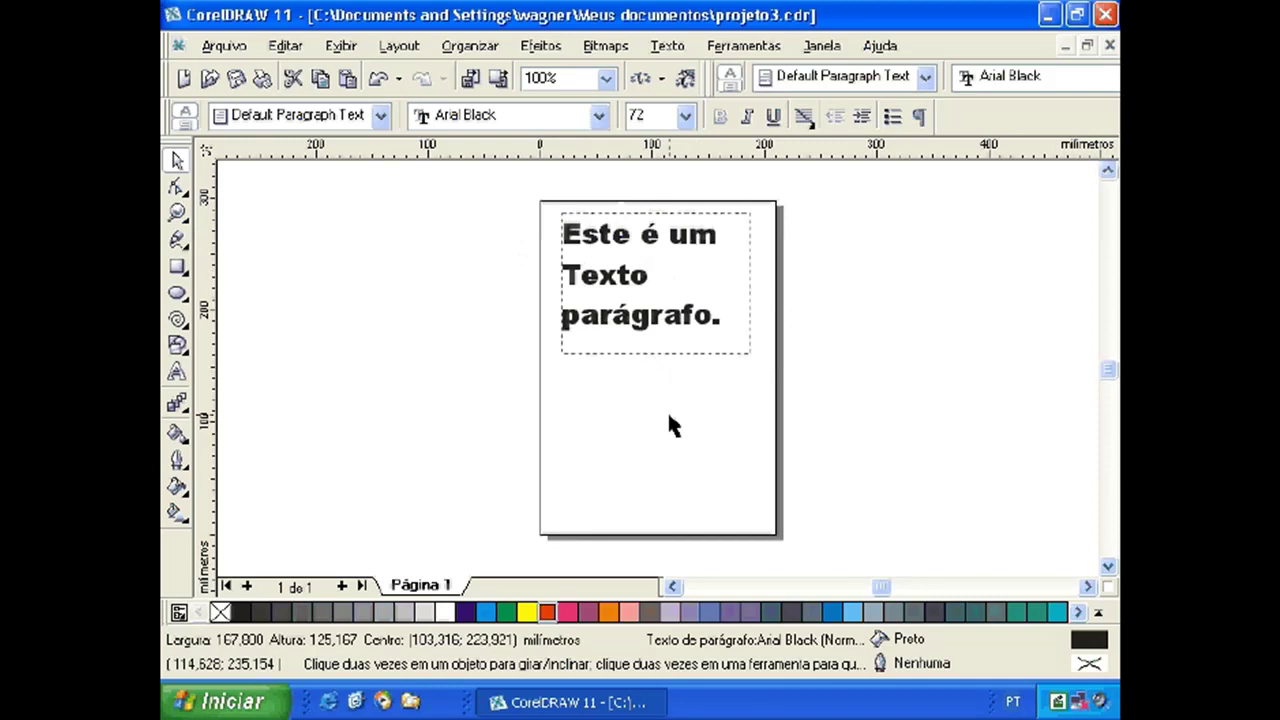
Start an artistic text line near the left edge of the page's lower half, in 72-point TypoUpright BT
click(176, 373)
click(176, 373)
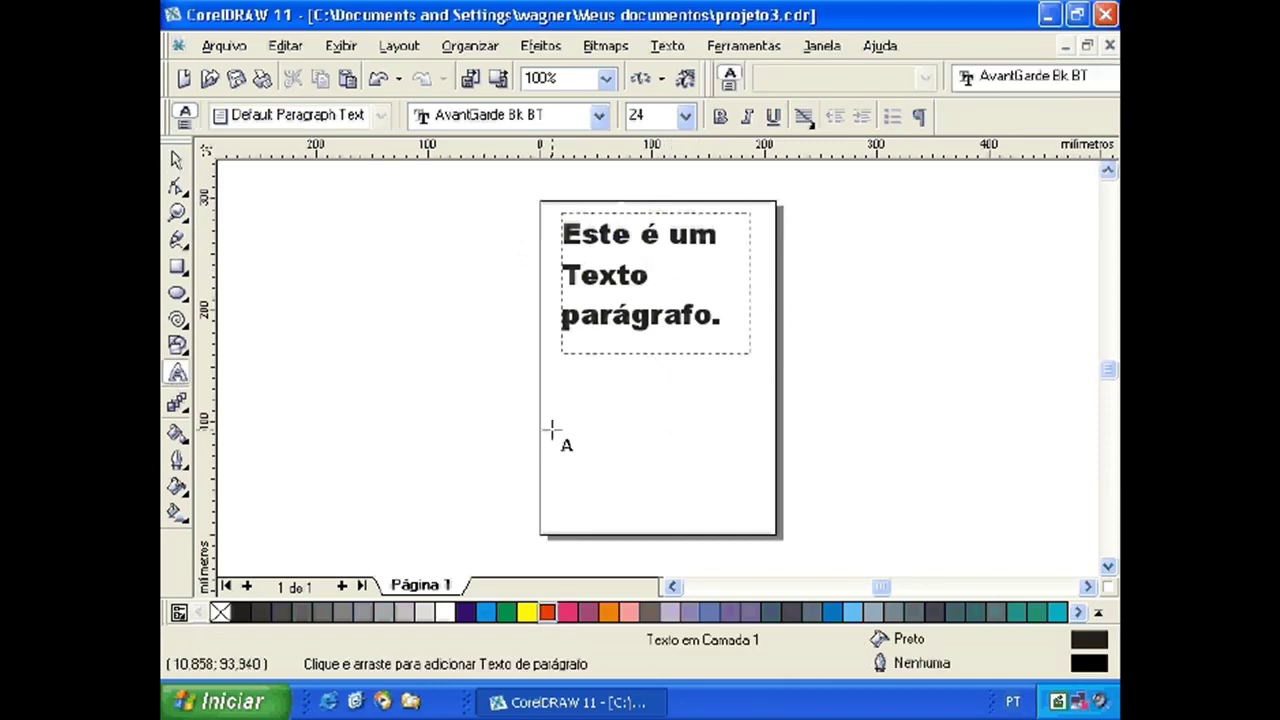
click(552, 430)
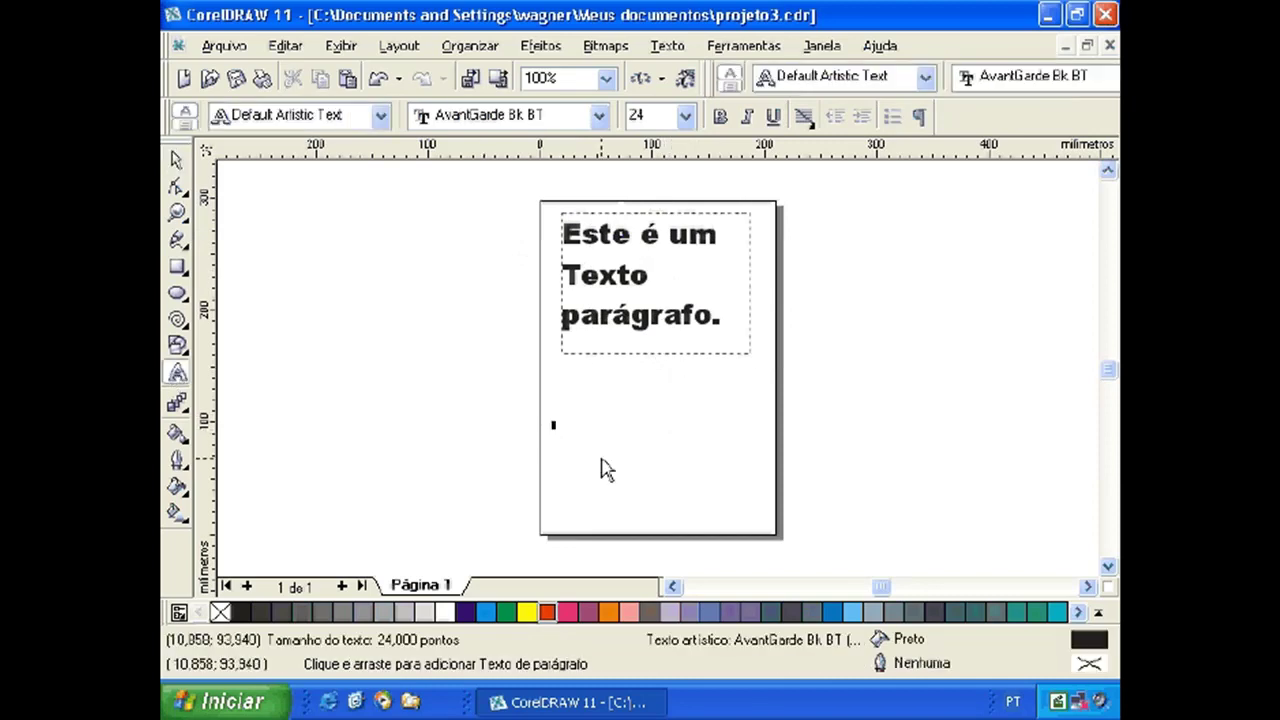
click(682, 119)
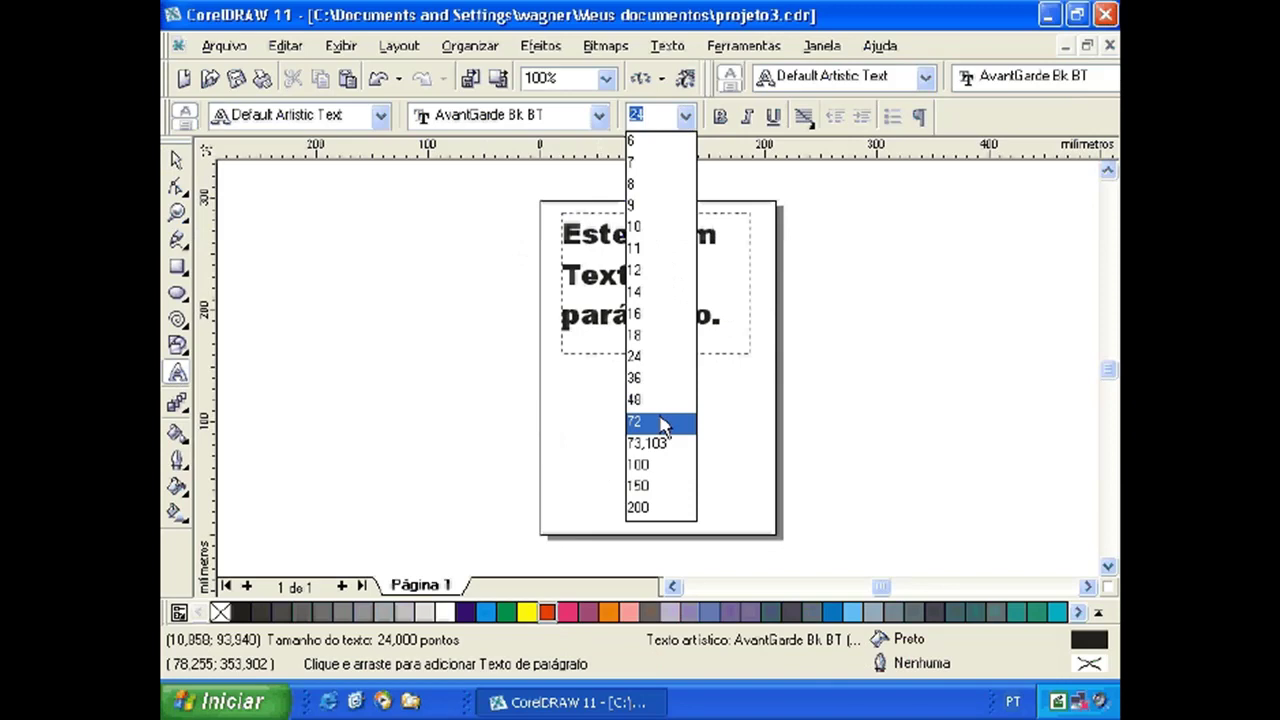
click(662, 423)
click(596, 117)
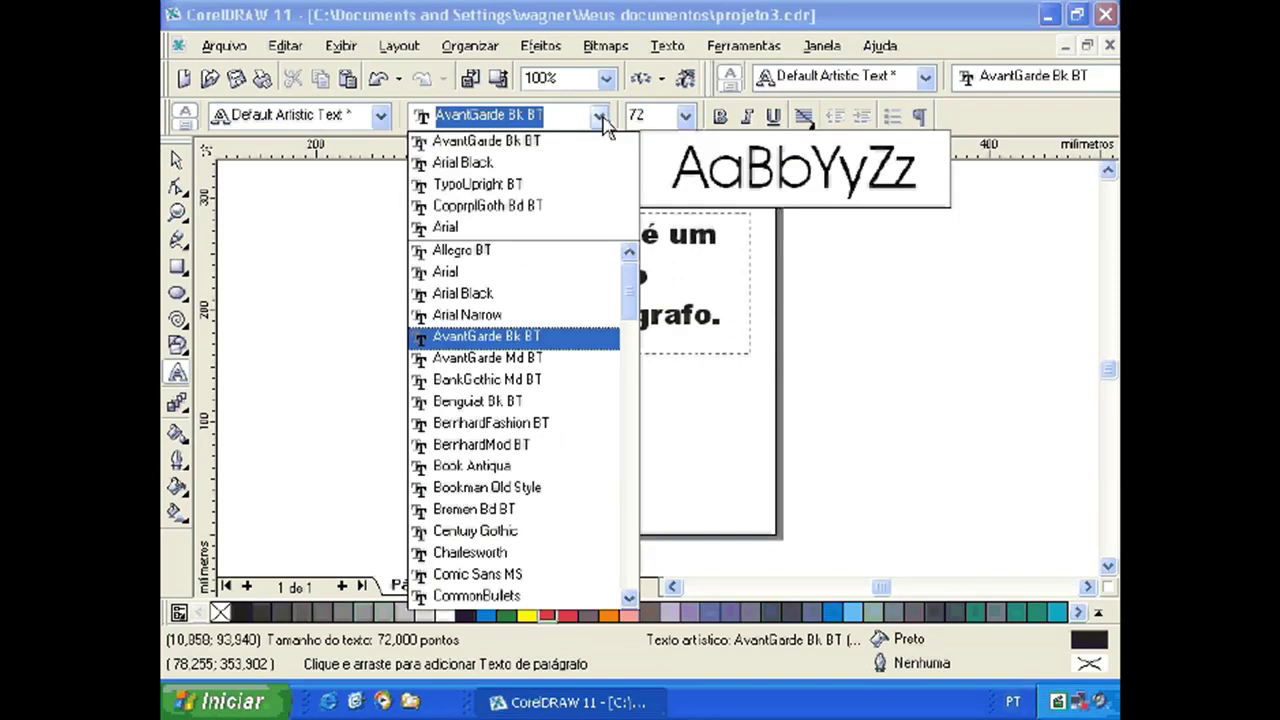
click(493, 188)
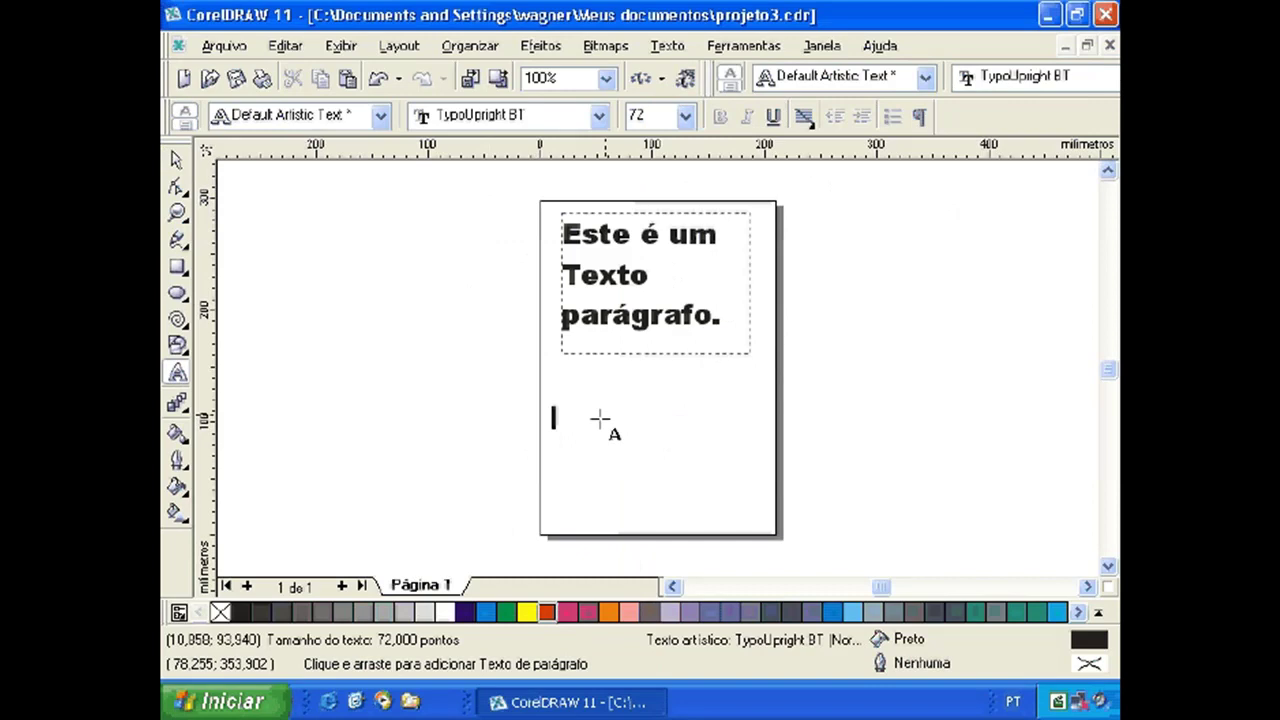
Enter "Este é um texto artístico." as the artistic text line below the paragraph frame
text(Este é um Te)
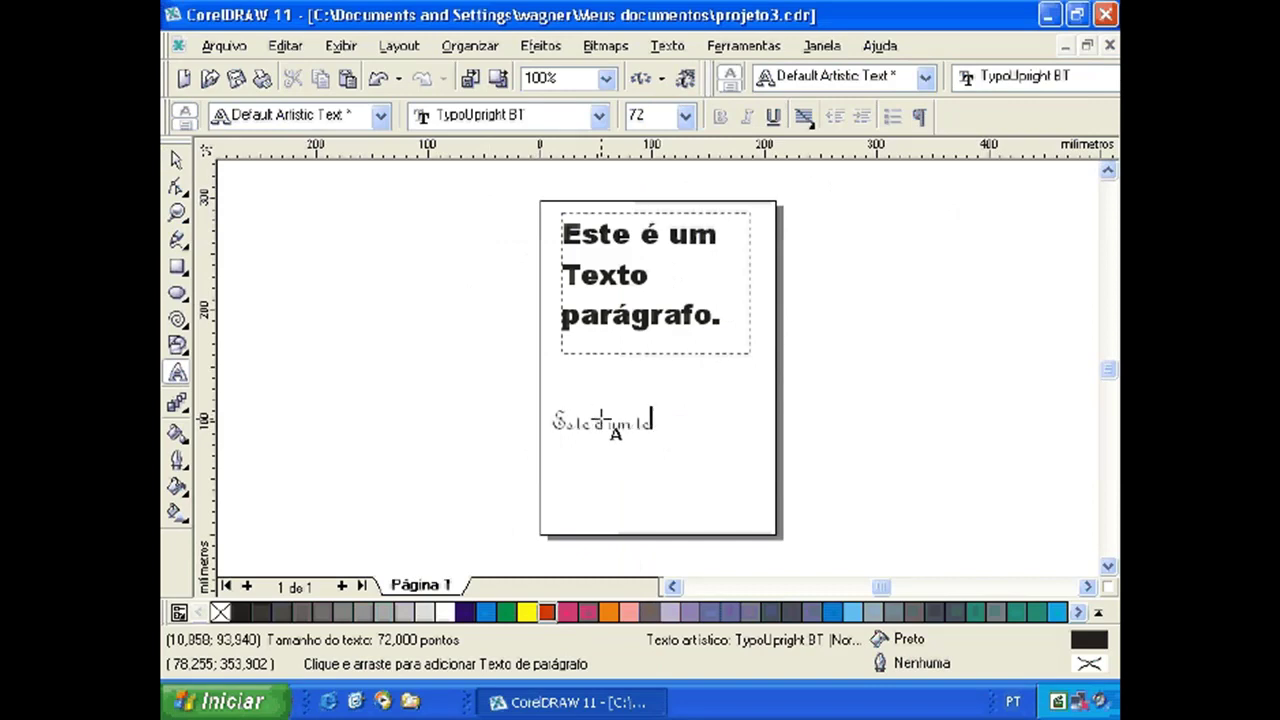
text(xto)
text( ar)
text(tísti)
text(ca)
click(612, 420)
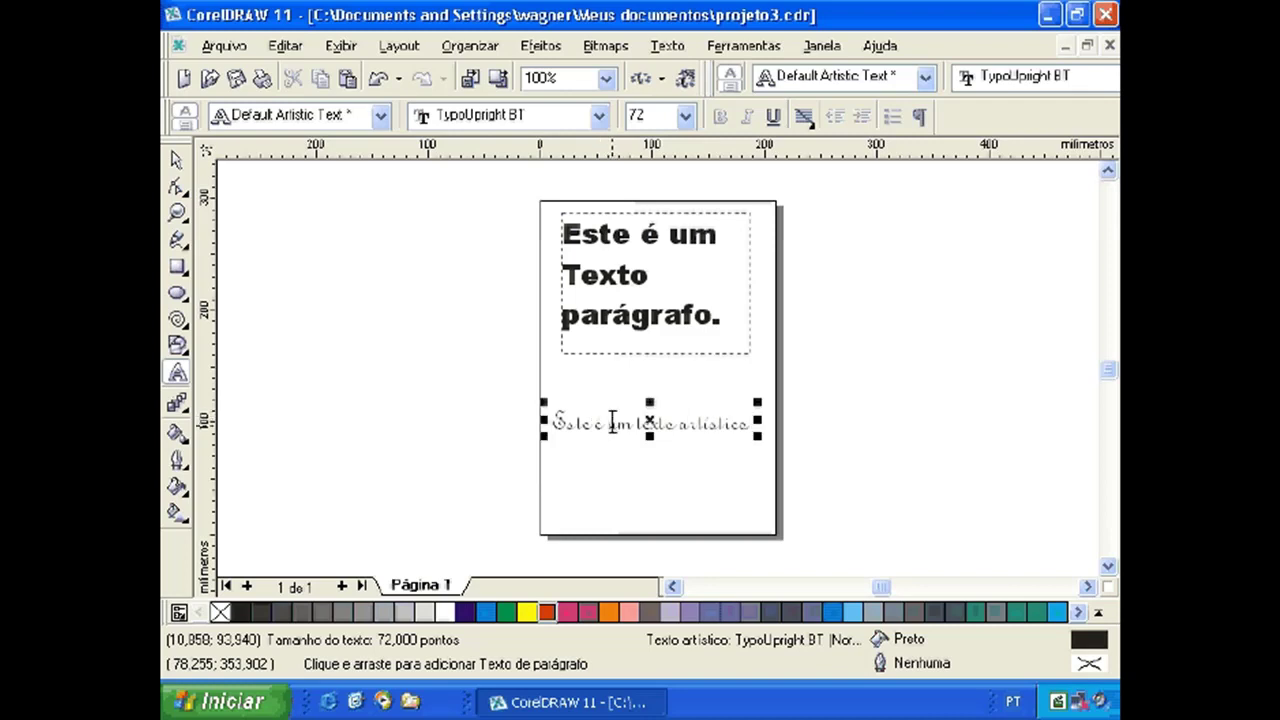
key(Escape)
Give the artistic text a red fill and a black 0.353 mm outline
click(175, 160)
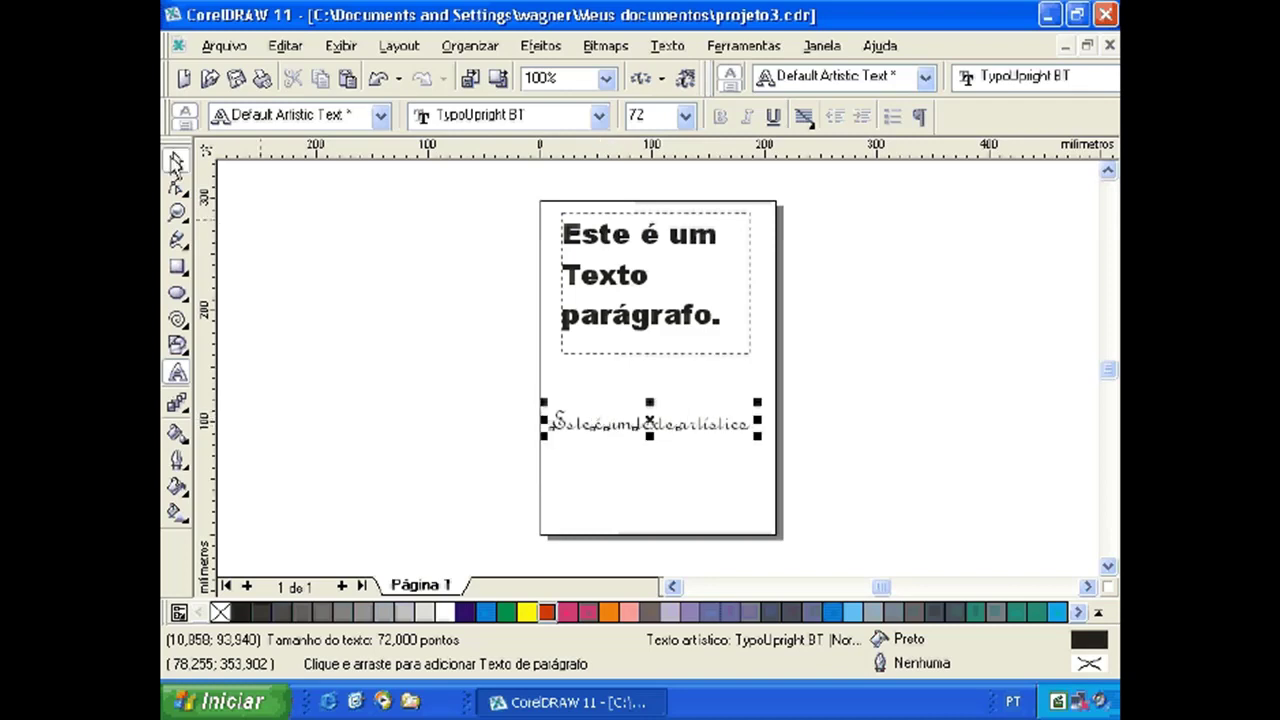
click(175, 162)
click(630, 430)
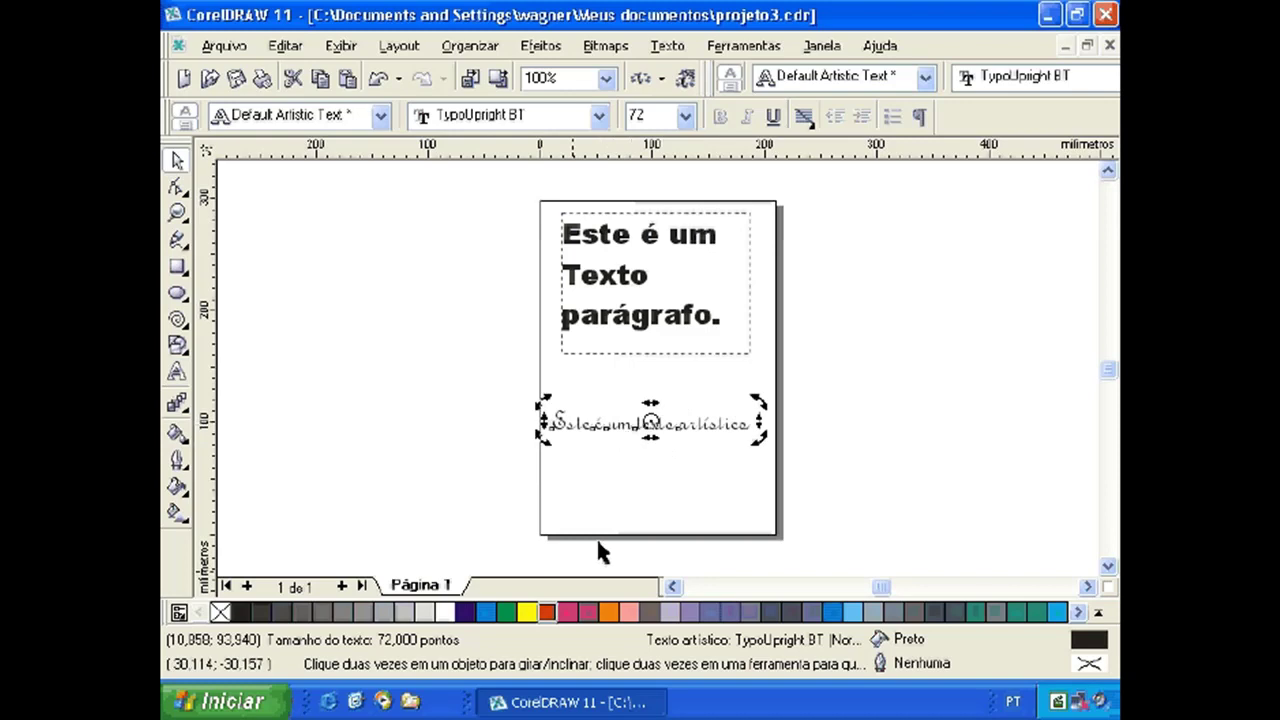
click(618, 432)
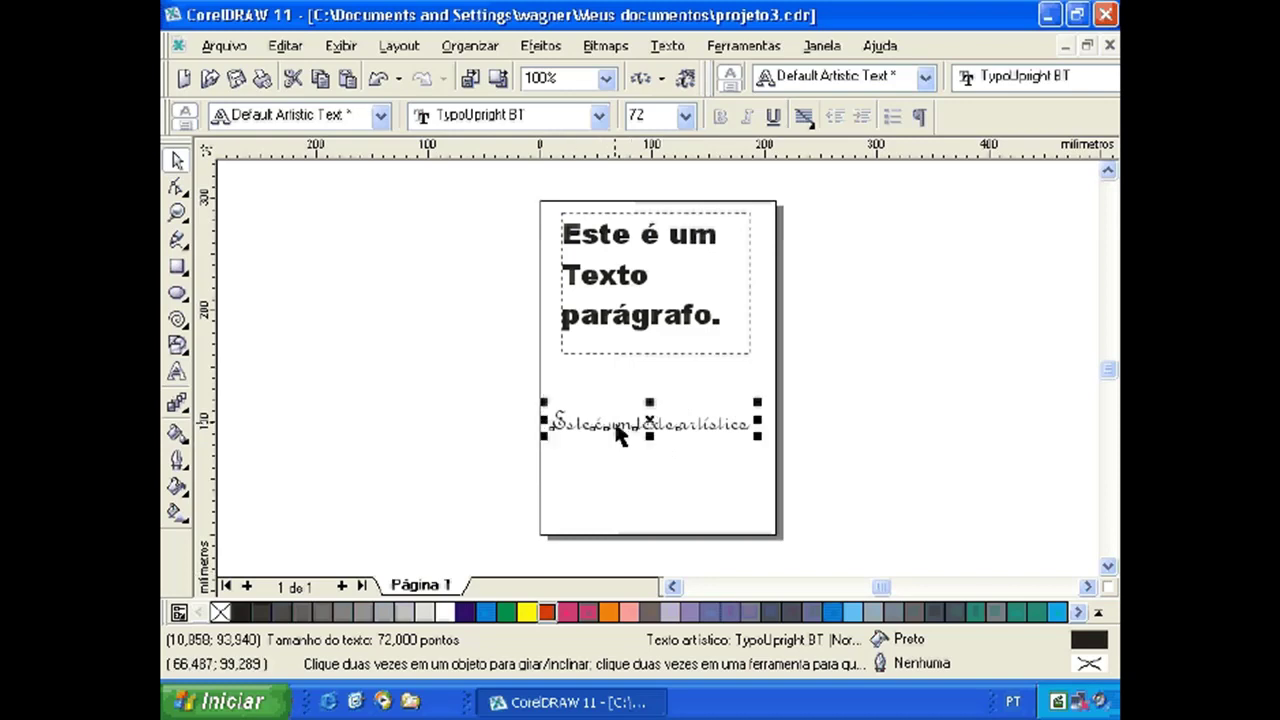
click(549, 612)
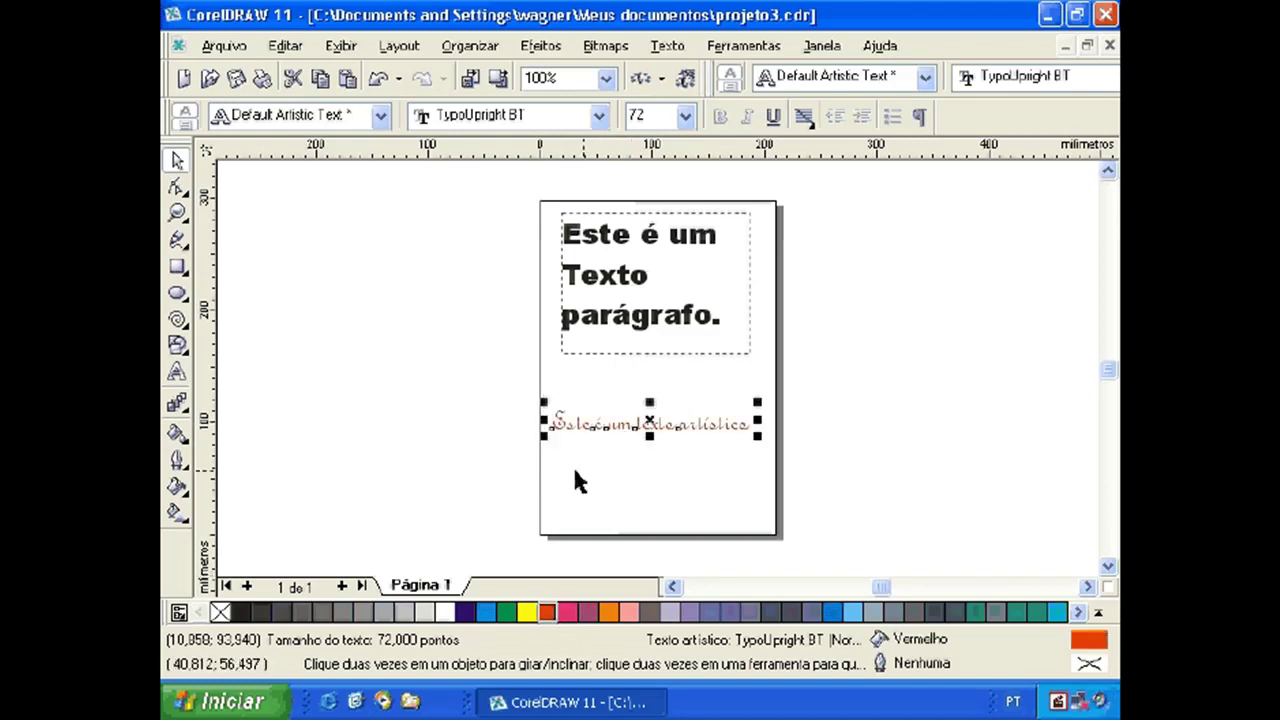
click(176, 463)
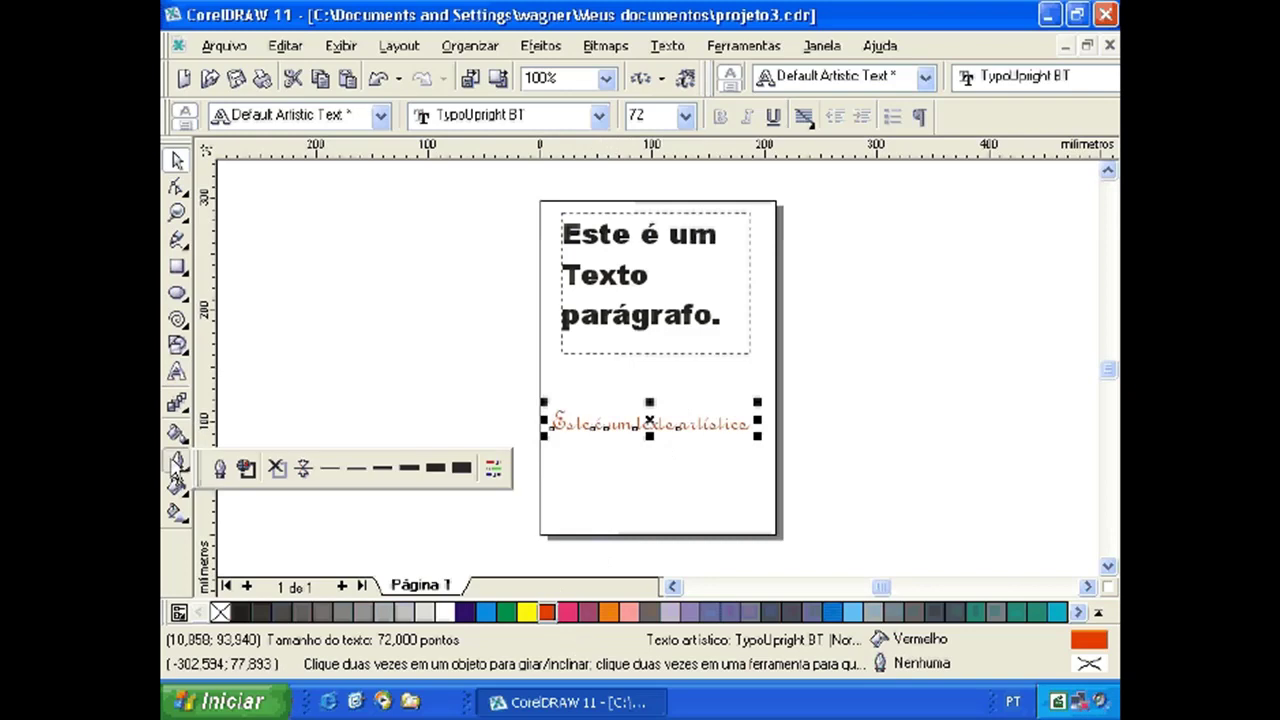
click(355, 466)
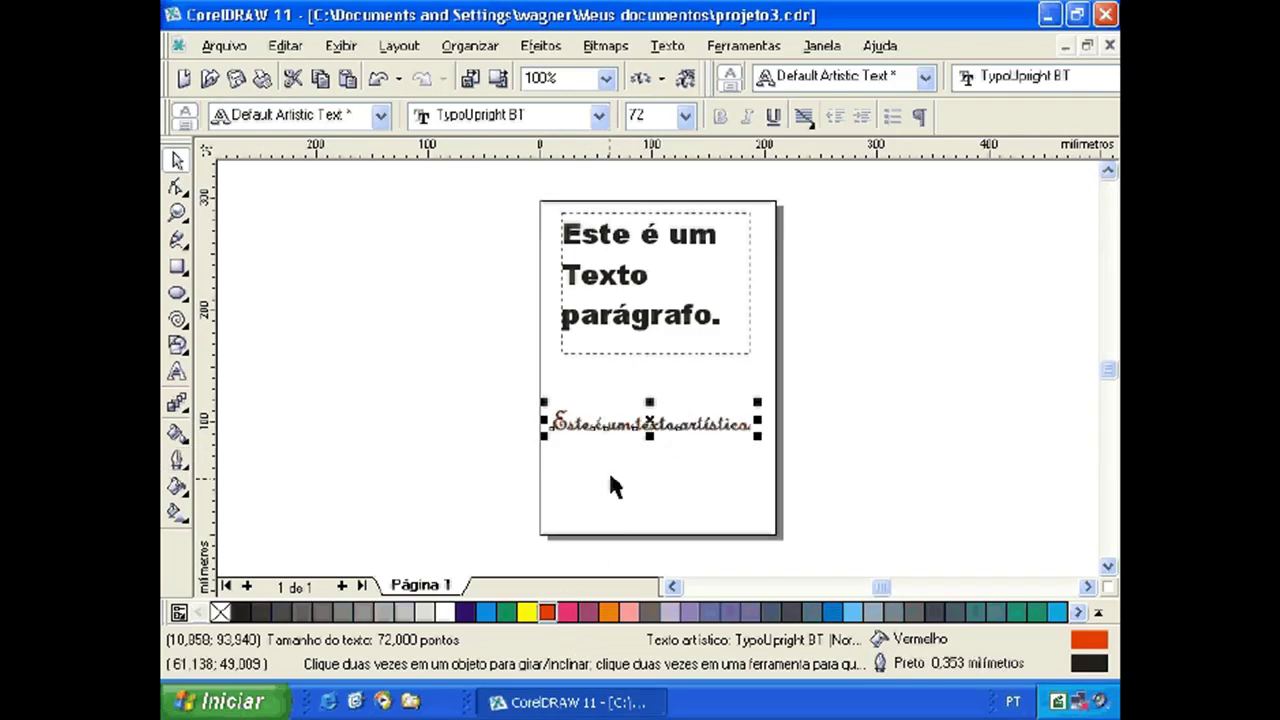
Stretch the artistic text vertically to about 271 points and widen it to slightly more than the page width
click(648, 472)
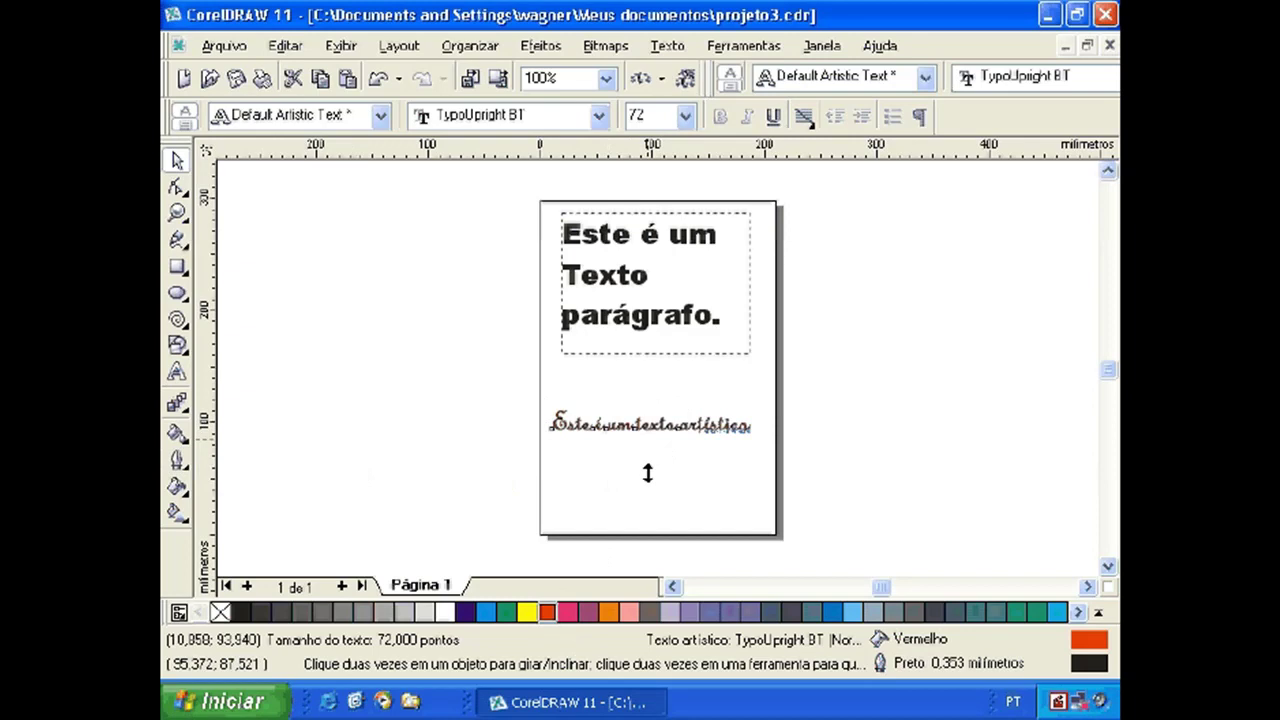
drag(648, 472, 744, 496)
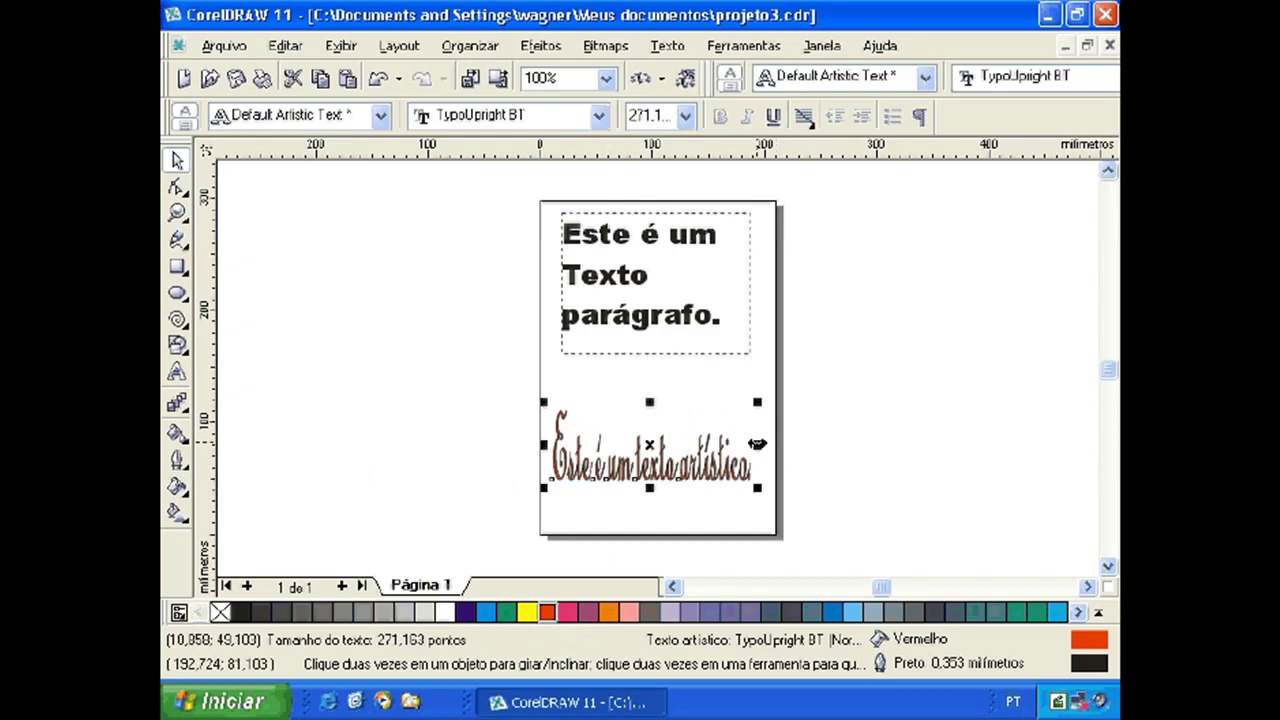
drag(757, 444, 651, 443)
click(657, 490)
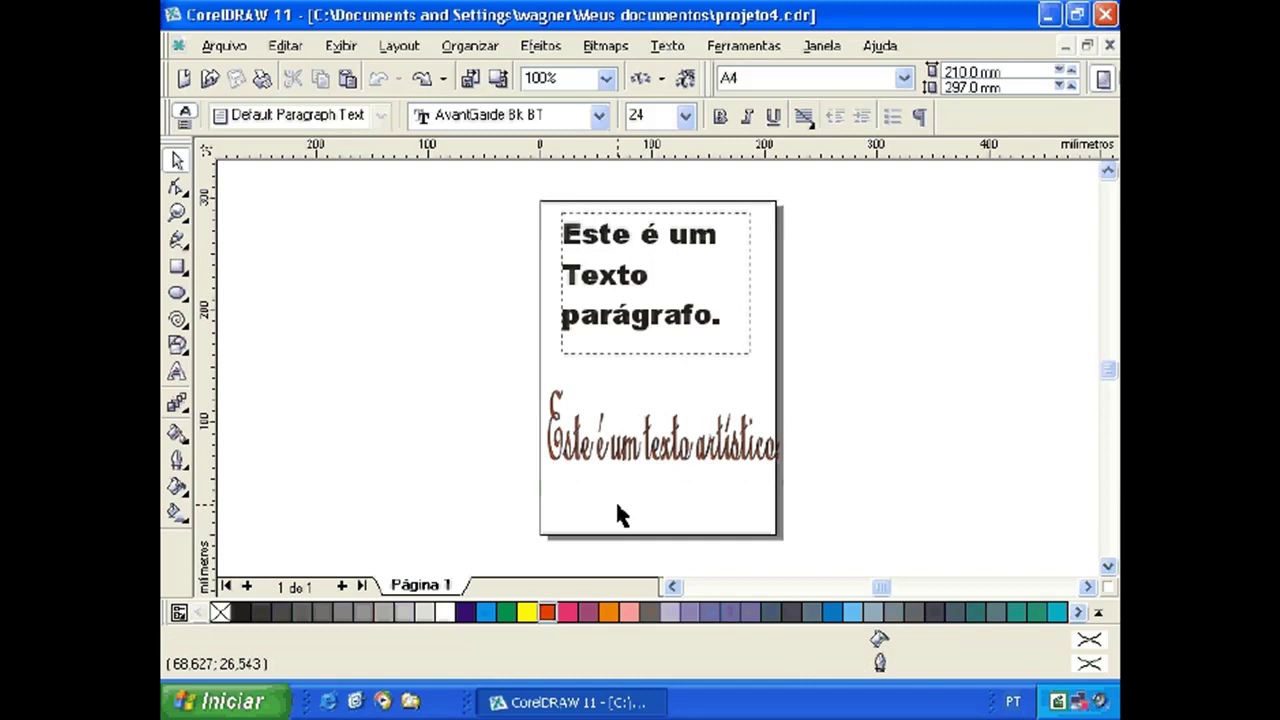
Move the paragraph frame and the artistic text to the right, partly off the page, keeping the artistic text below
click(625, 280)
drag(625, 280, 852, 348)
click(657, 452)
click(657, 452)
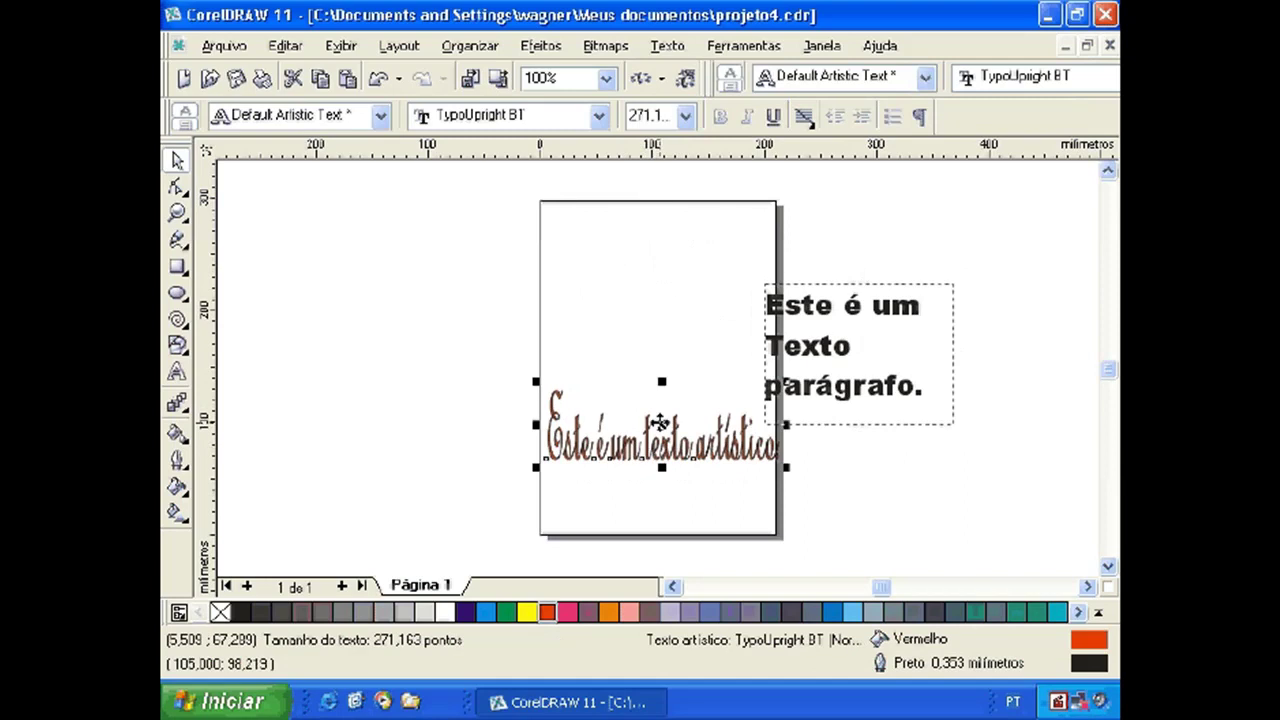
drag(660, 423, 842, 481)
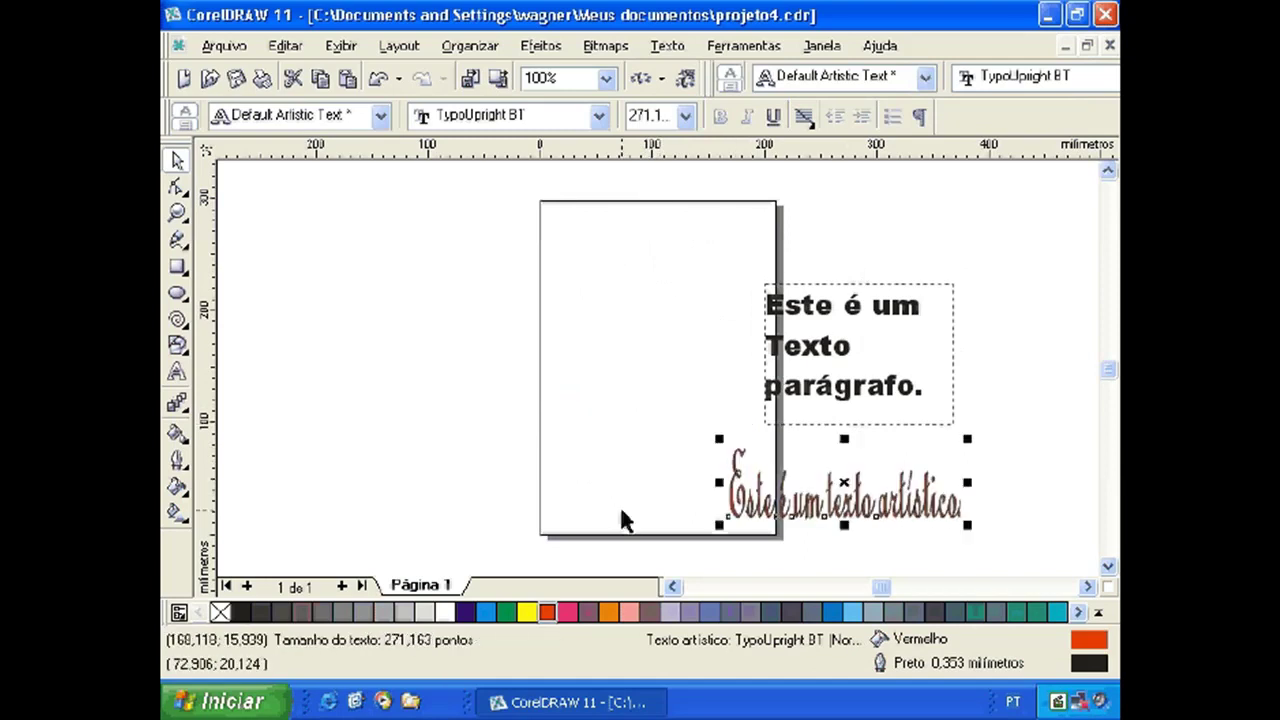
Place a vertical guideline about 14 mm from the page's left edge and a horizontal guideline at about 277 mm height
click(437, 409)
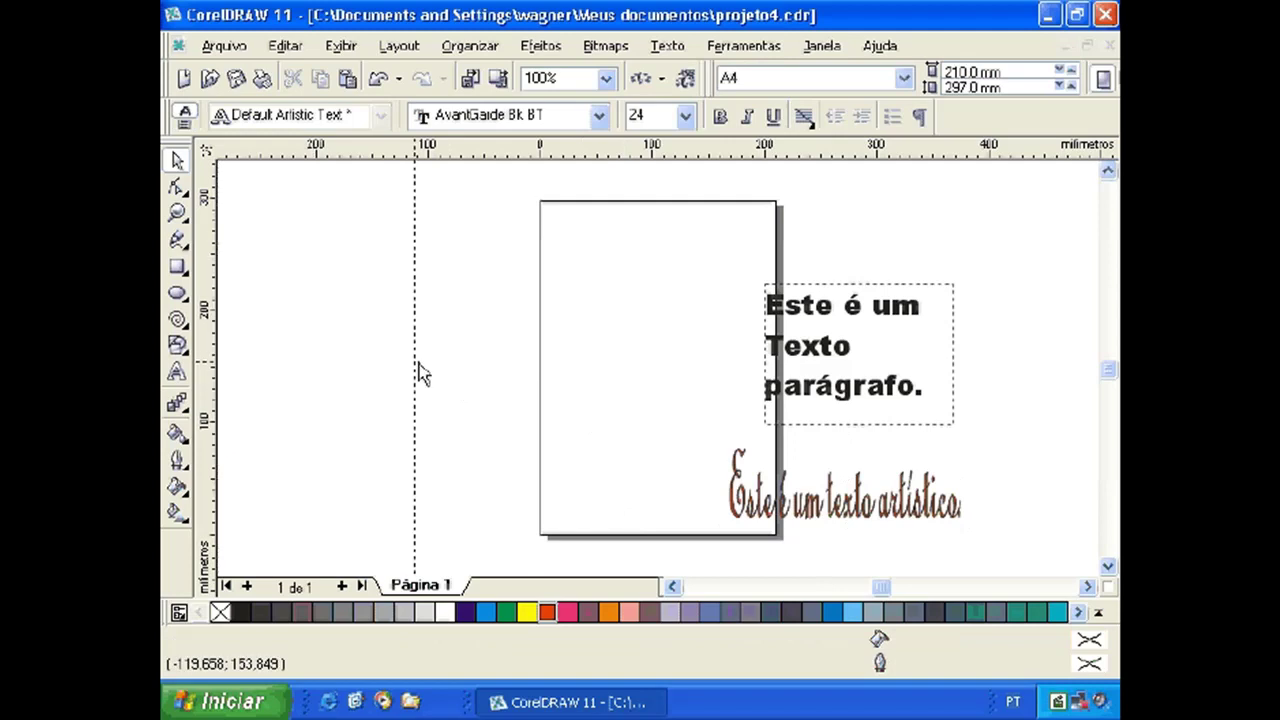
drag(419, 364, 558, 381)
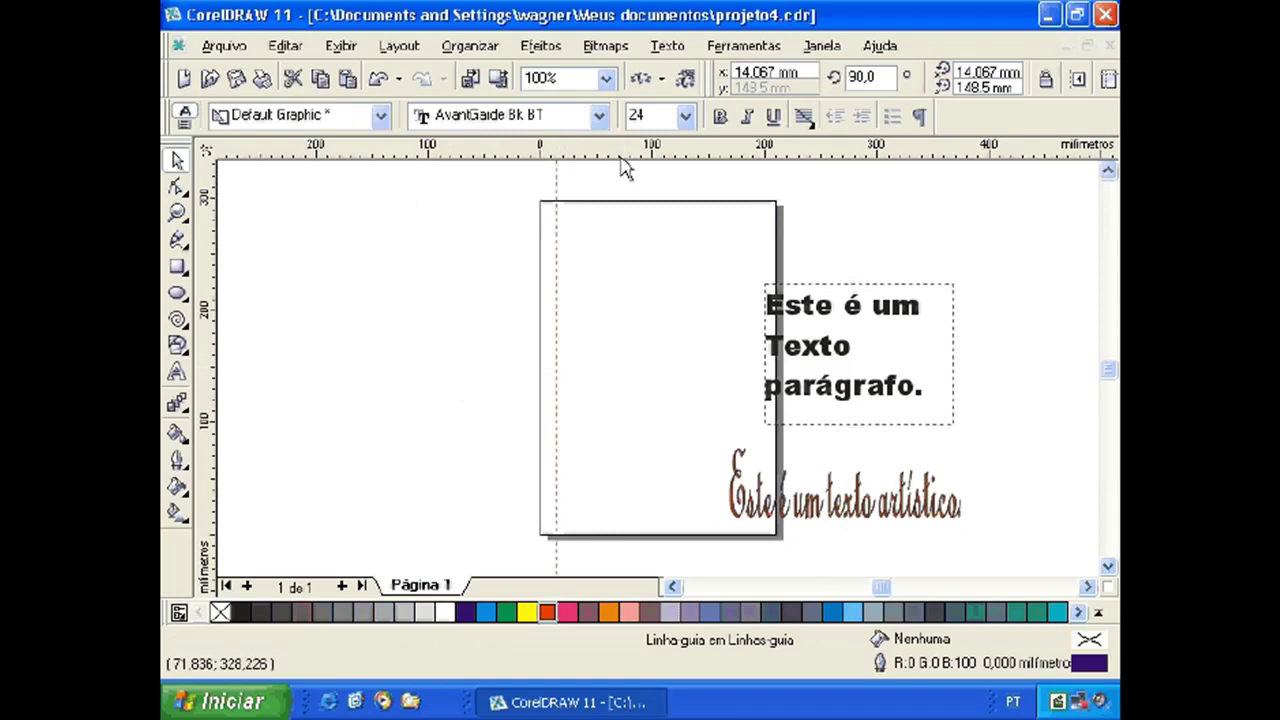
drag(619, 145, 623, 223)
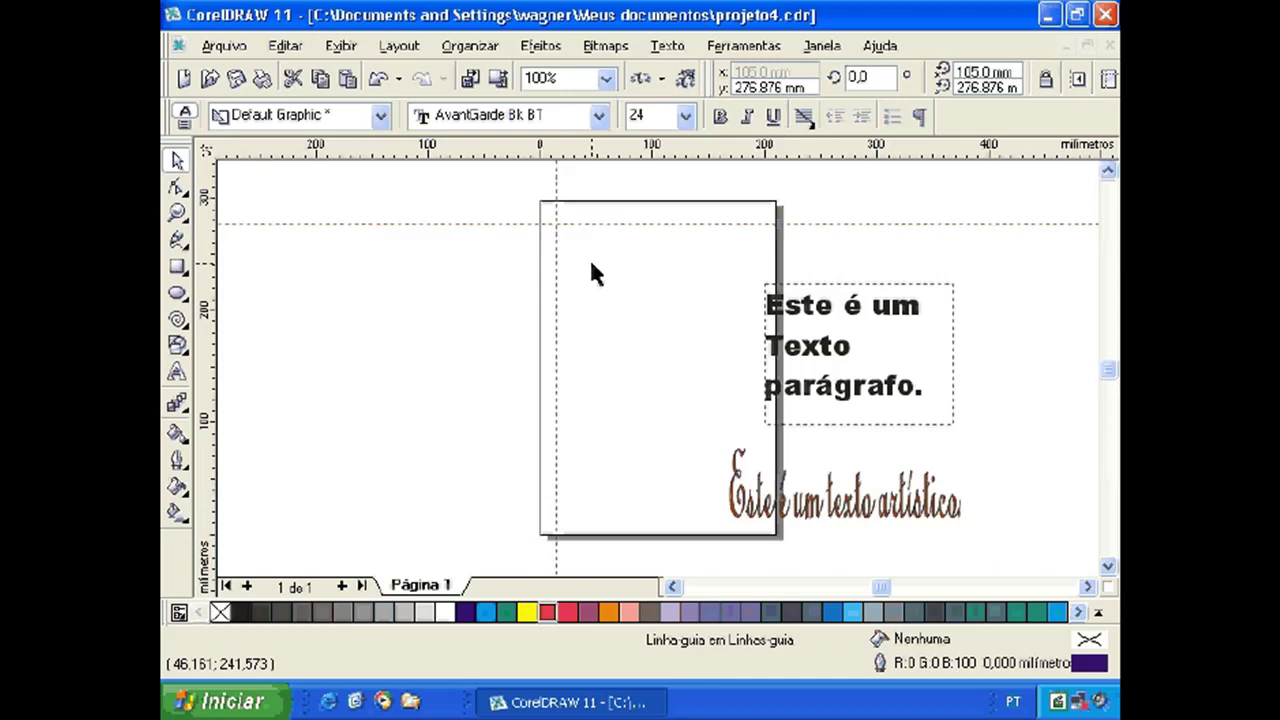
Turn on snapping to guidelines in the document's guideline options
click(728, 48)
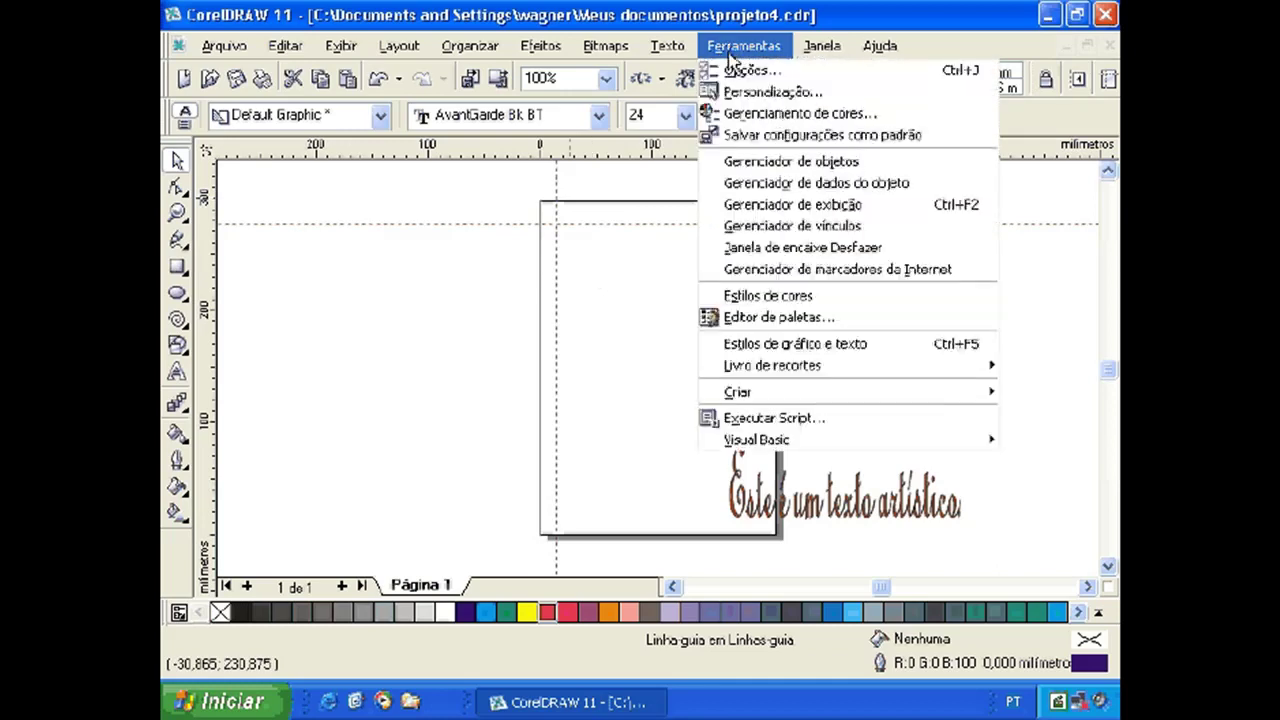
click(745, 73)
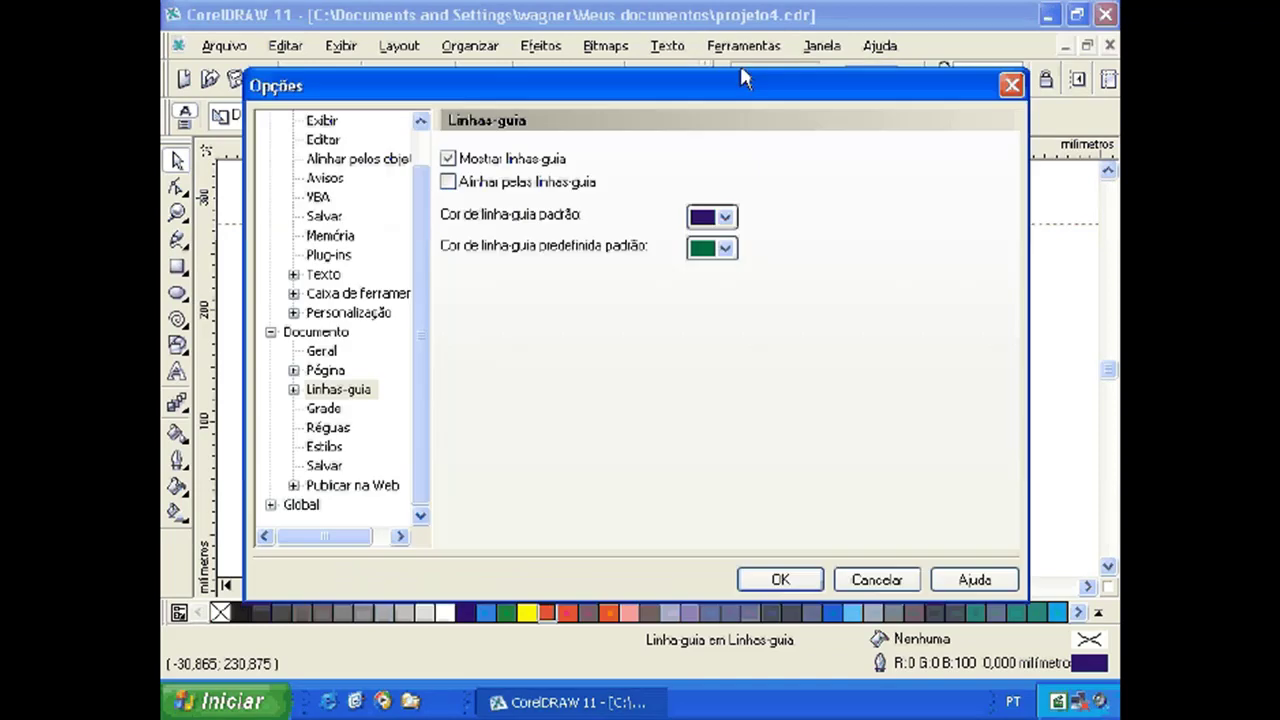
click(343, 394)
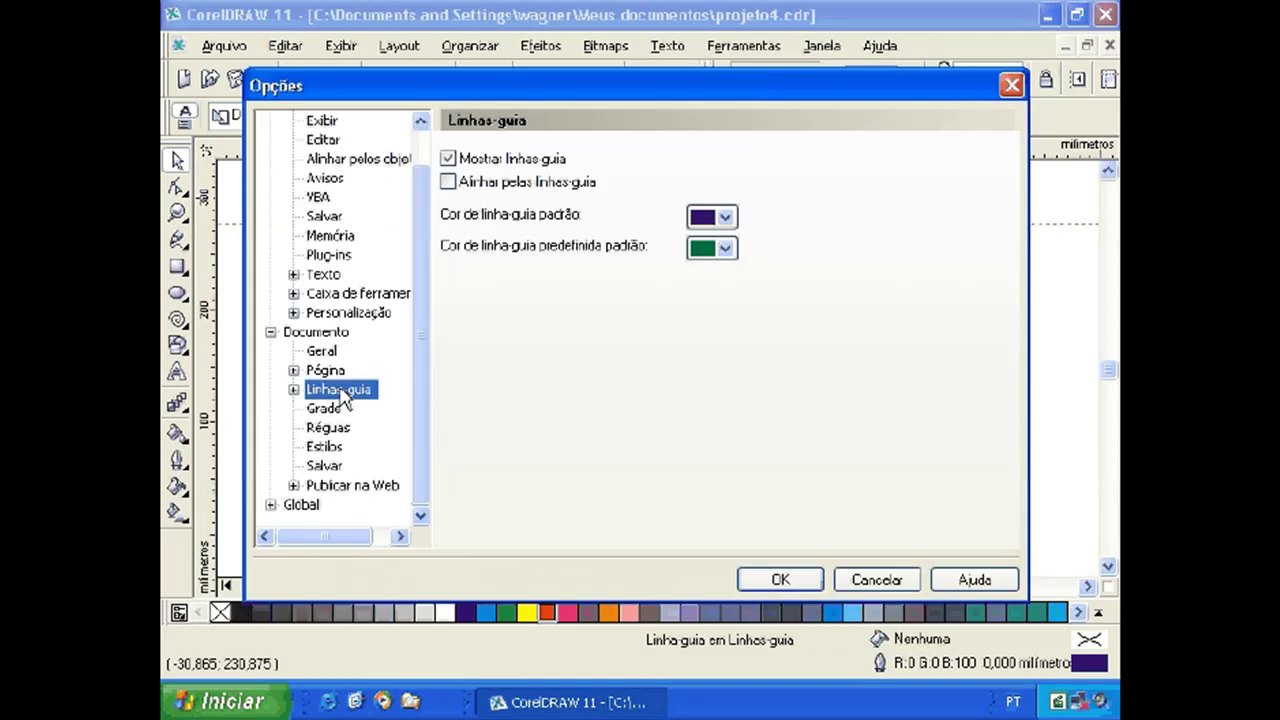
click(448, 183)
click(448, 183)
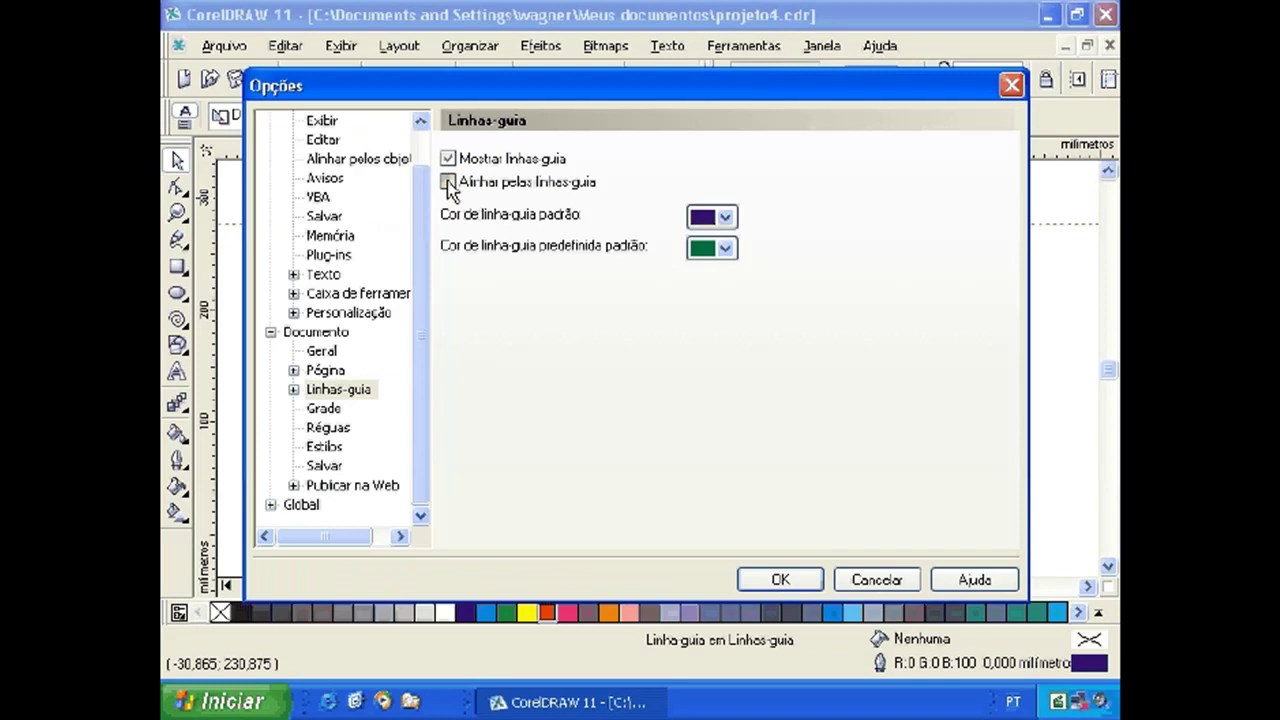
click(769, 580)
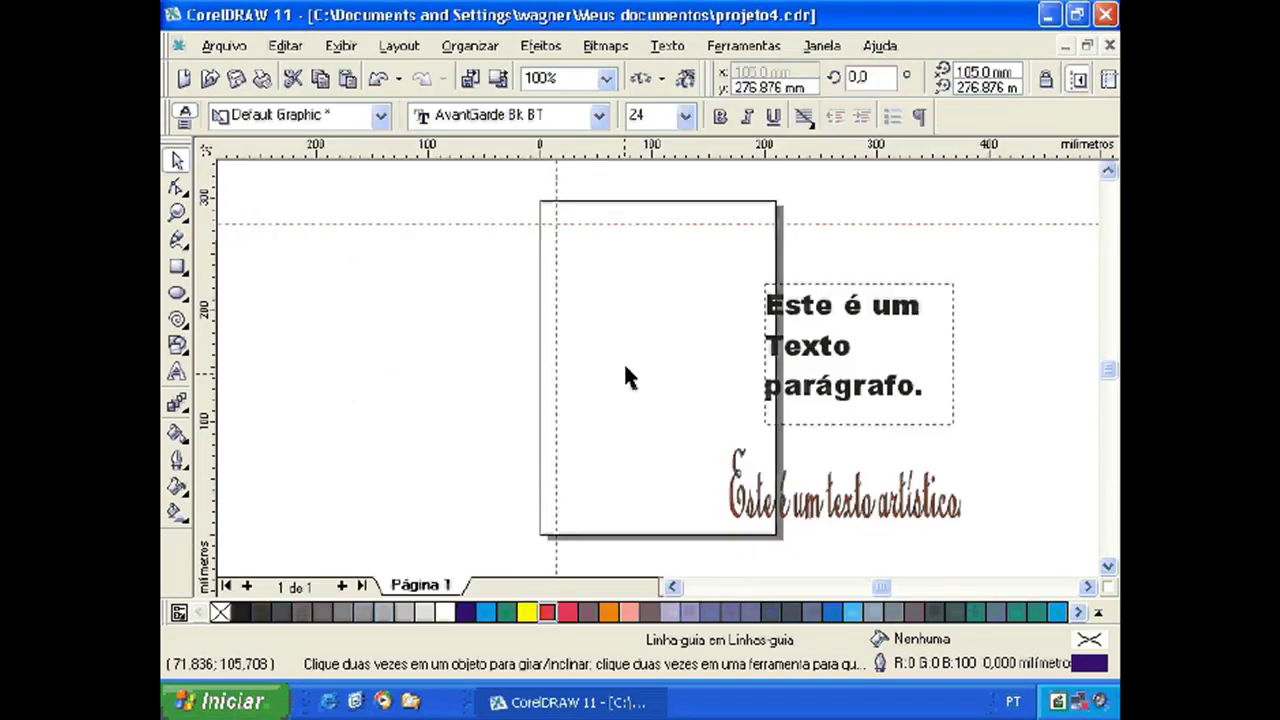
Snap the paragraph frame's upper-left corner to the guidelines' intersection and align the artistic text below it to the vertical guideline
click(840, 345)
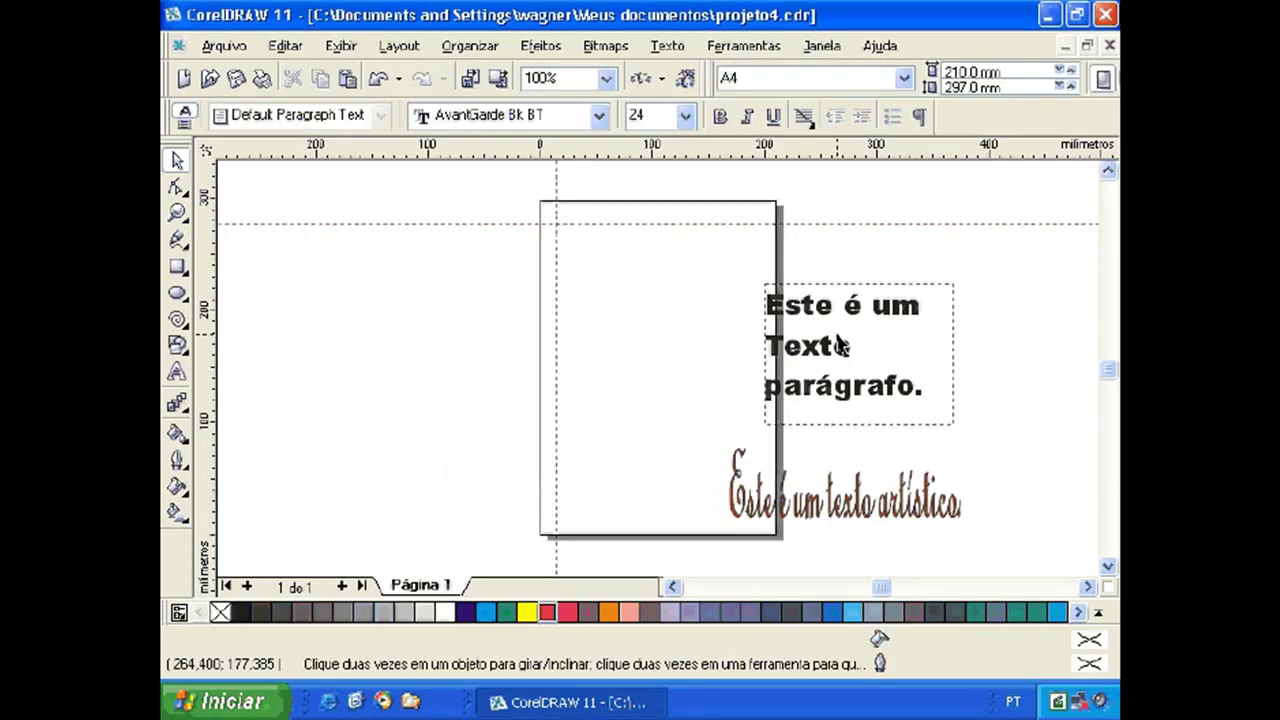
drag(858, 352, 663, 306)
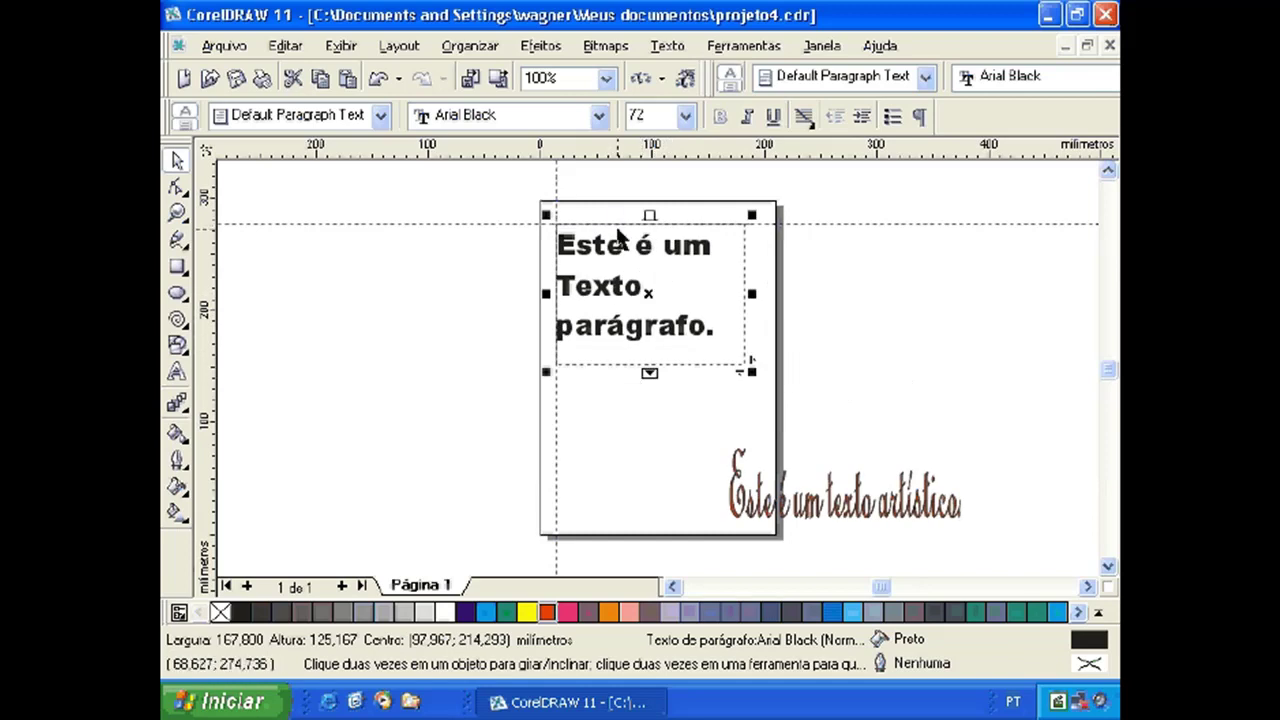
click(843, 485)
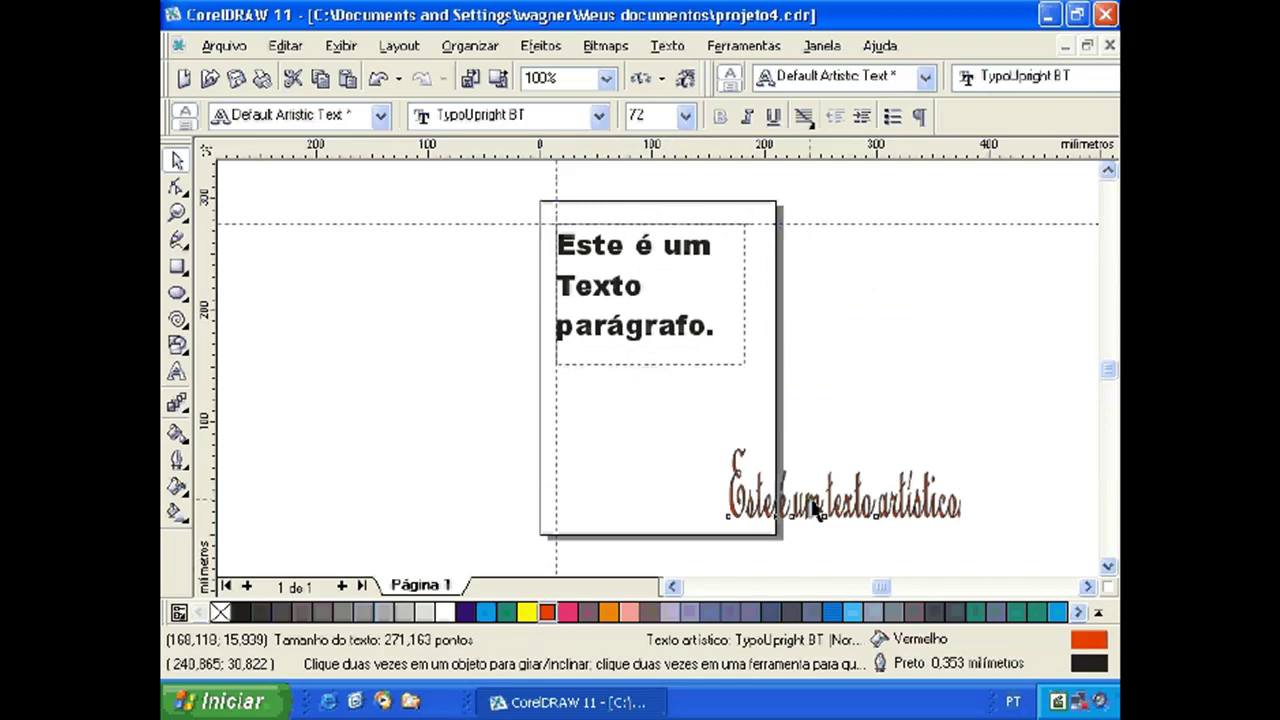
drag(843, 482, 681, 406)
click(685, 482)
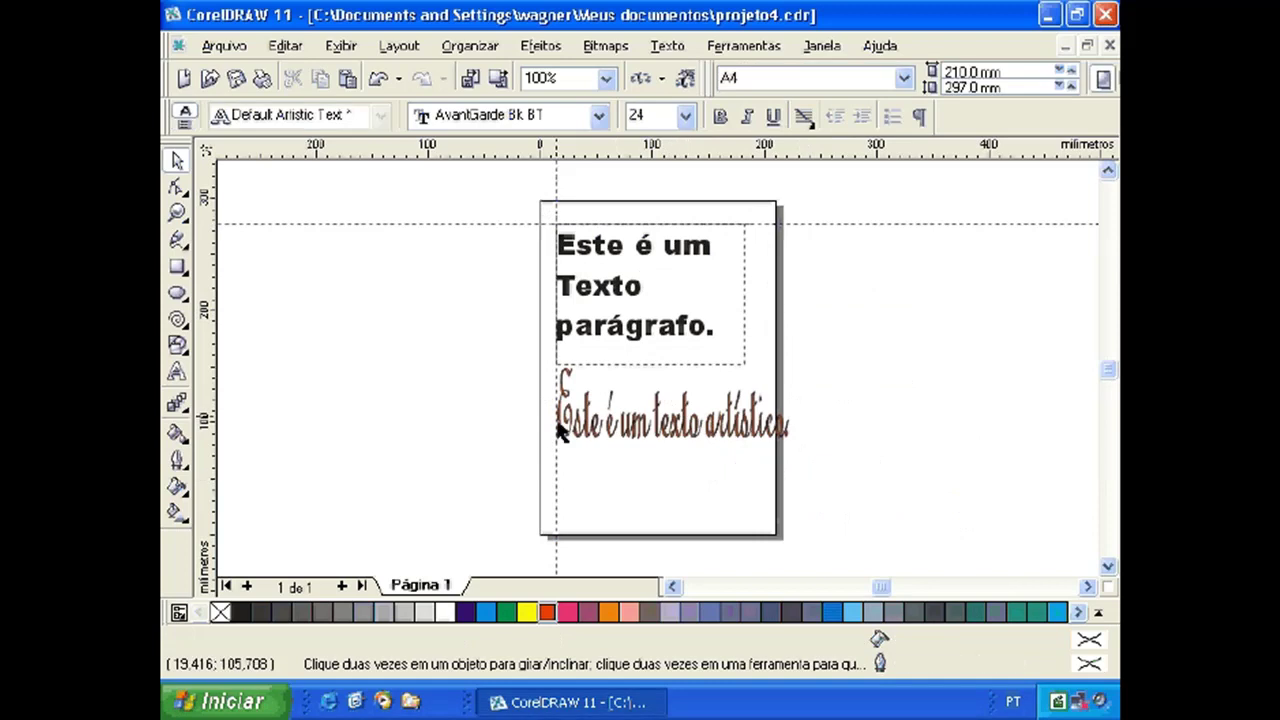
click(676, 484)
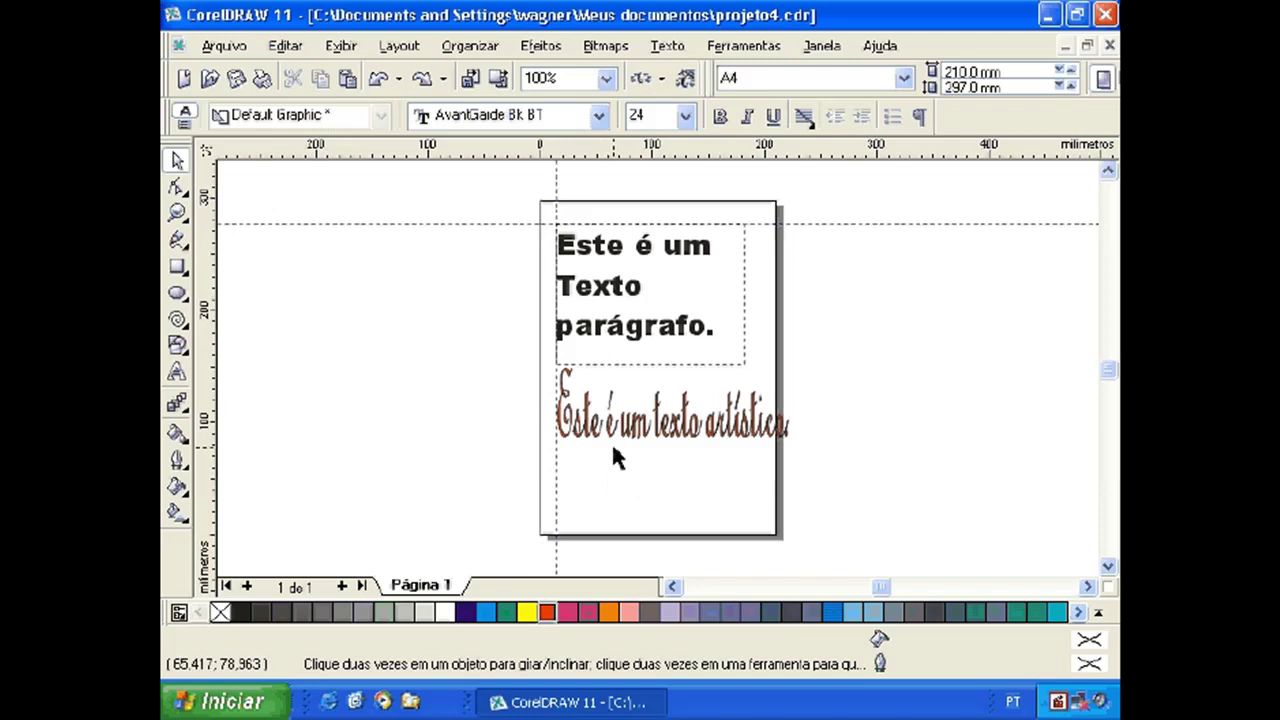
Delete the vertical and the horizontal guidelines, keeping both texts in place
right_click(555, 480)
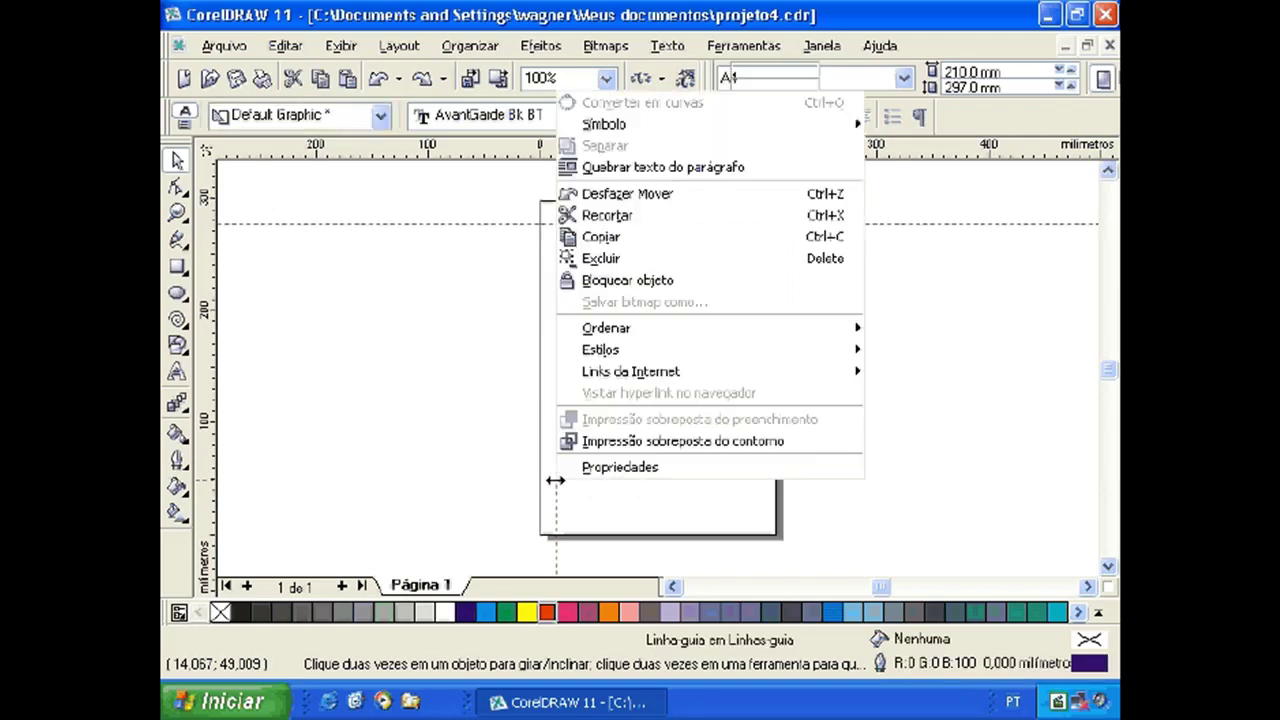
click(602, 258)
click(469, 224)
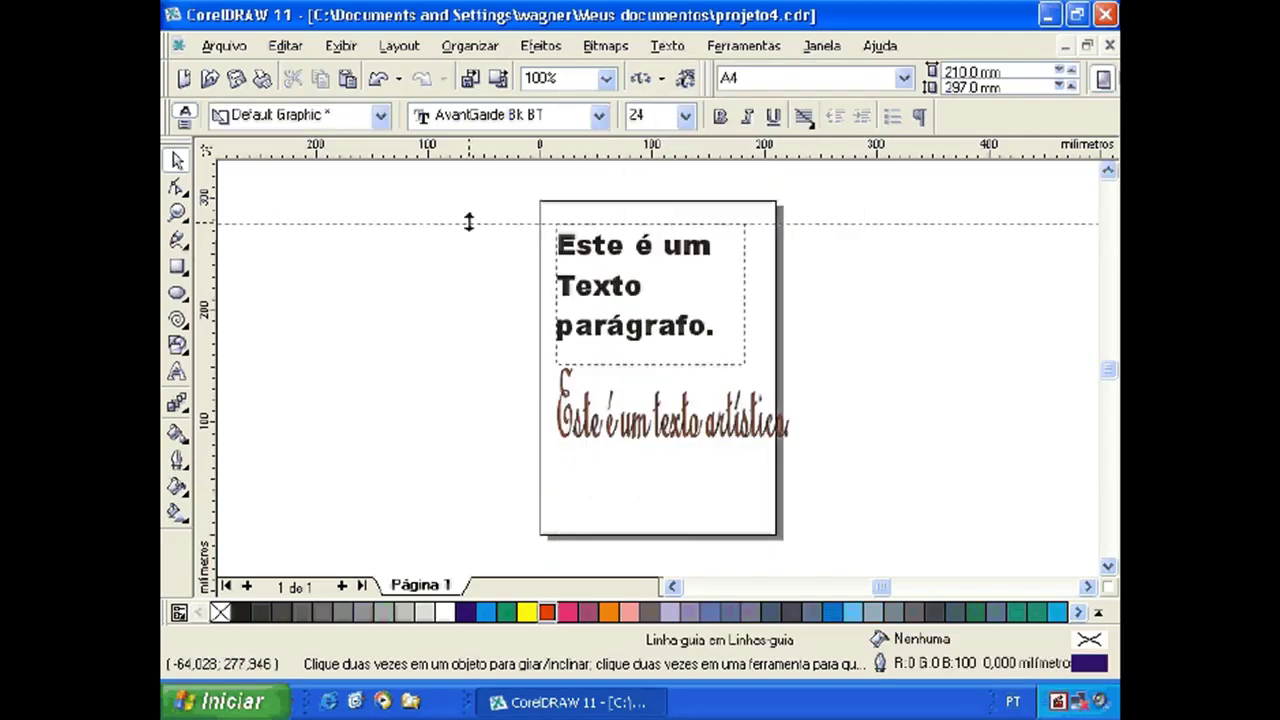
right_click(470, 225)
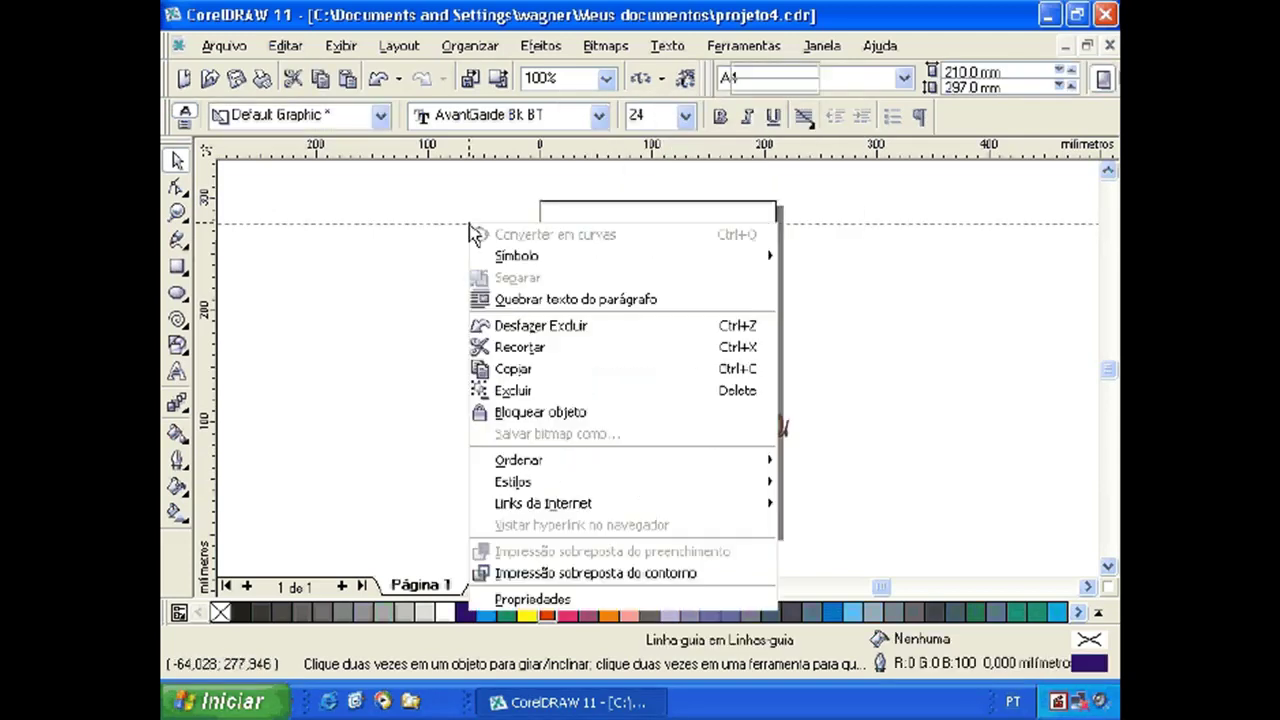
click(511, 390)
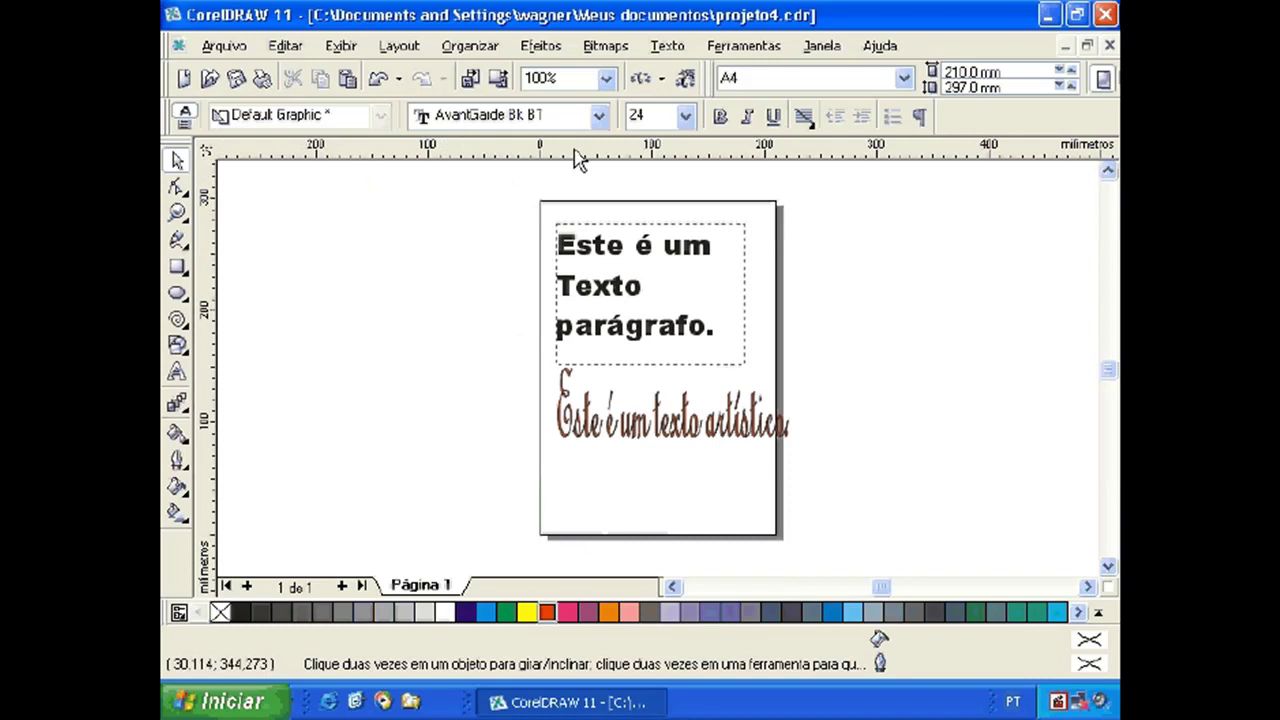
Review the document's ruler options for nudge distance, units and origin, and close them without applying changes
key(ctrl+j)
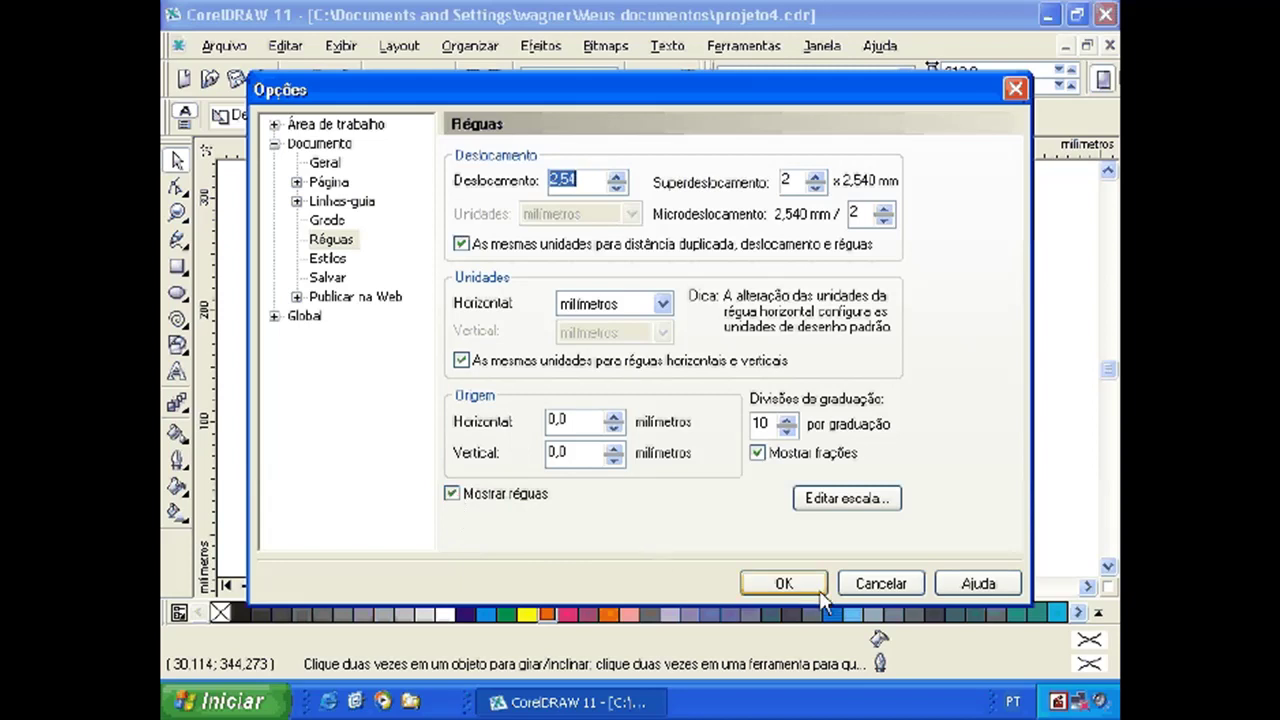
click(864, 588)
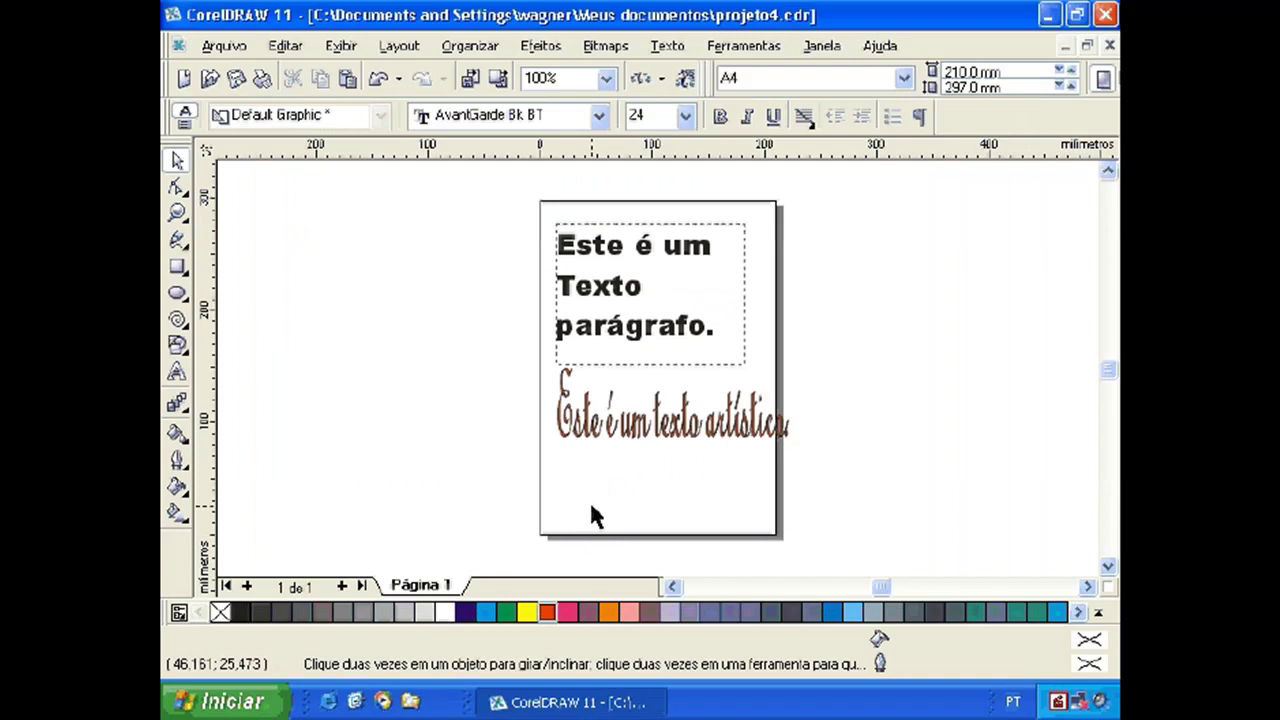
Draw a freehand wavy curve about 183 mm wide and 44 mm high below the artistic text, near the page's lower edge
scroll(447, 458, up, 1)
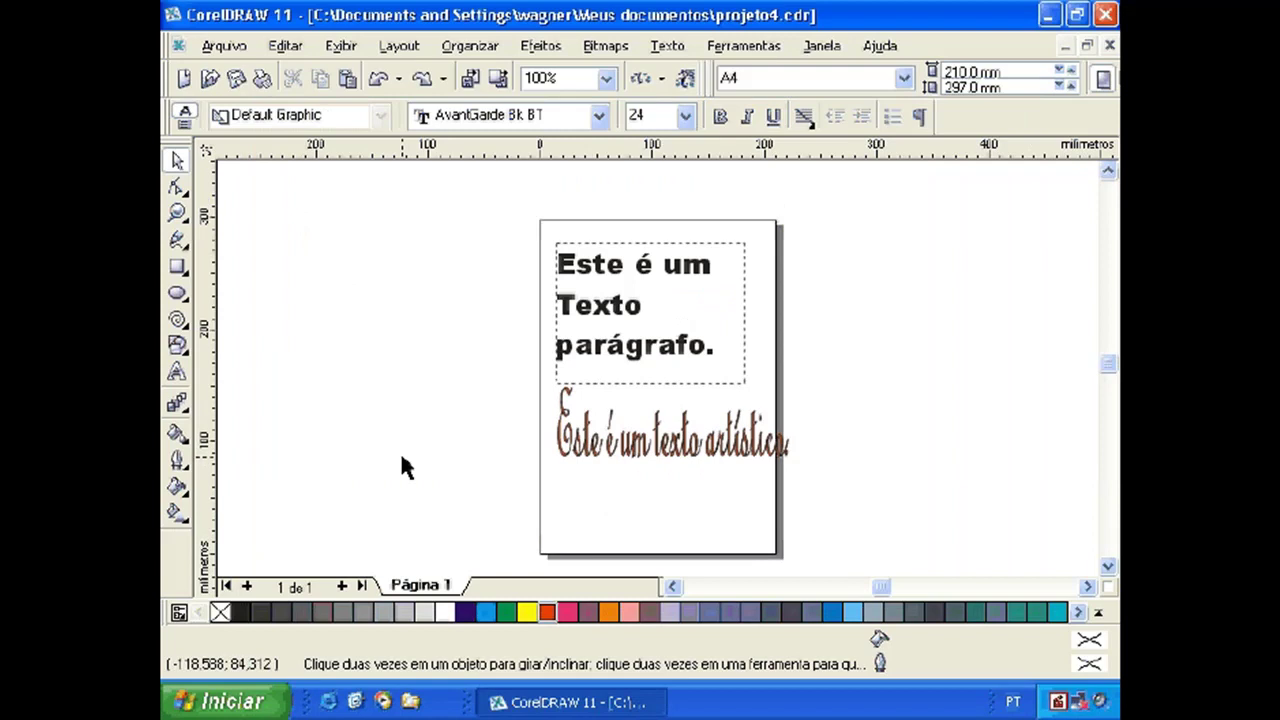
click(177, 242)
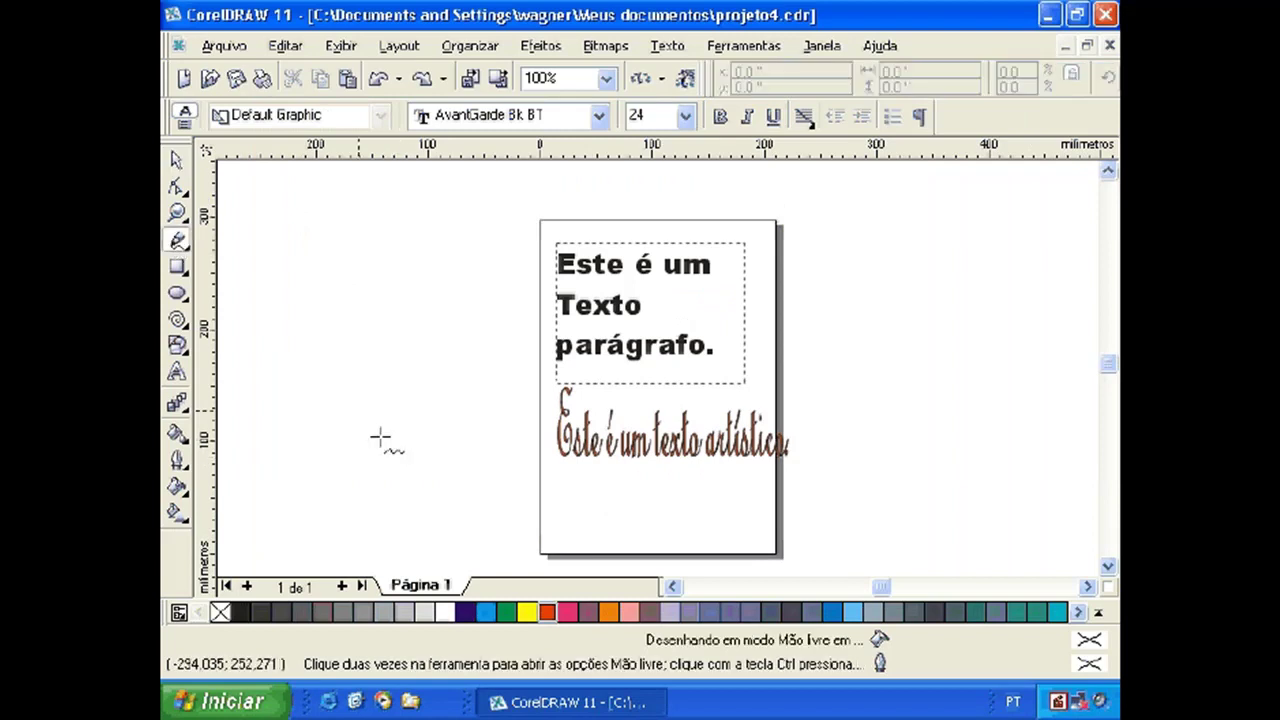
mouse_move(552, 522)
mouse_down()
mouse_move(601, 490)
mouse_move(658, 518)
mouse_move(704, 489)
mouse_move(756, 537)
mouse_up()
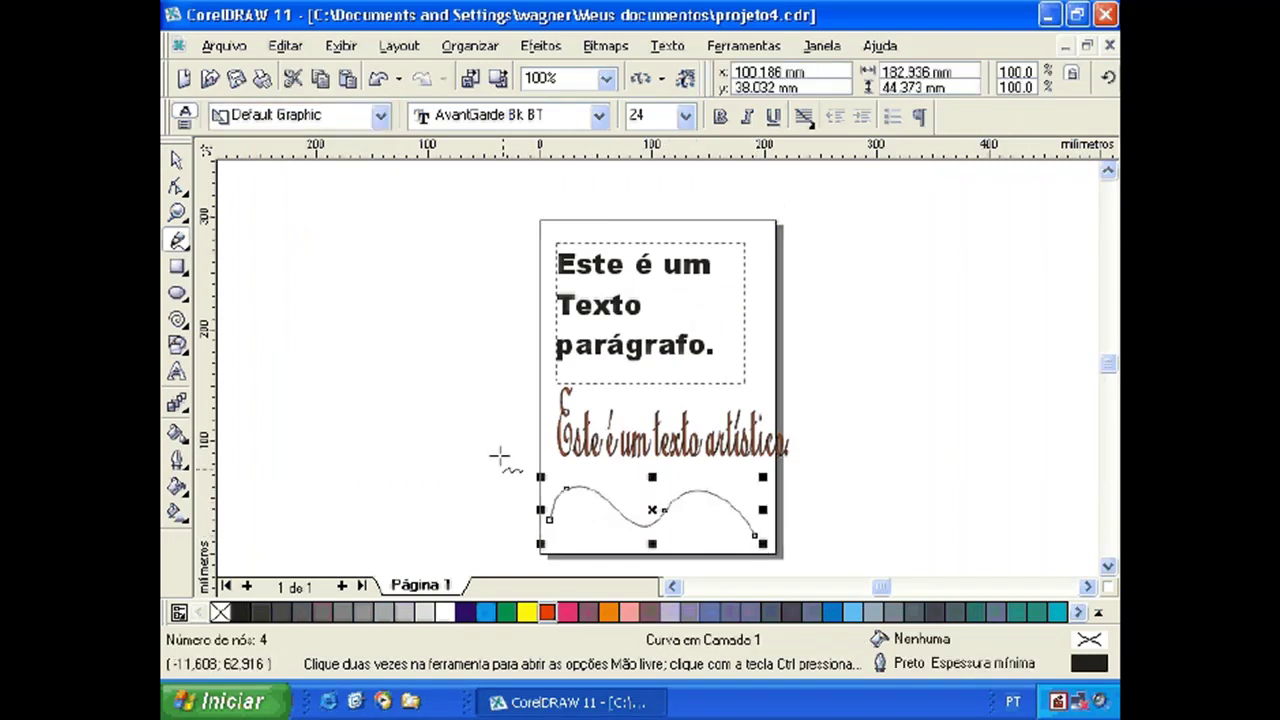
Fit the artistic text to the wavy curve below it as its path, and deselect the result
click(175, 165)
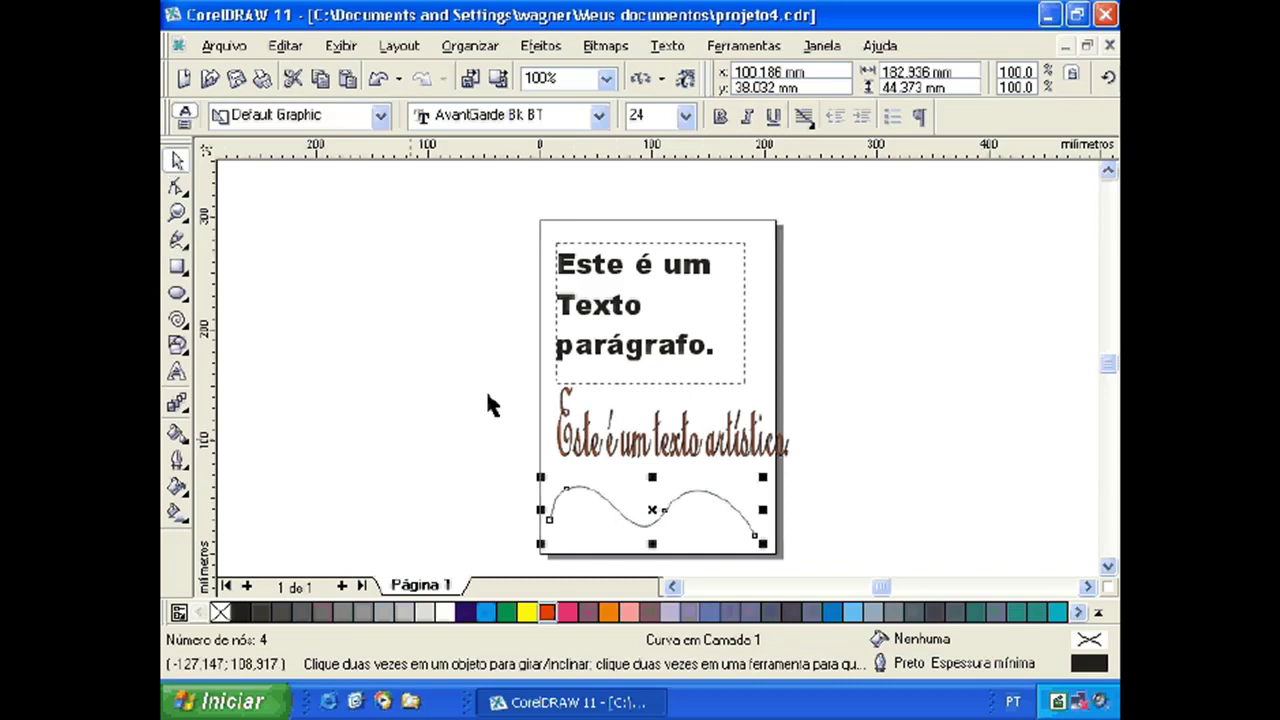
mouse_move(478, 372)
mouse_down()
mouse_move(640, 541)
mouse_move(831, 569)
mouse_move(830, 528)
mouse_up()
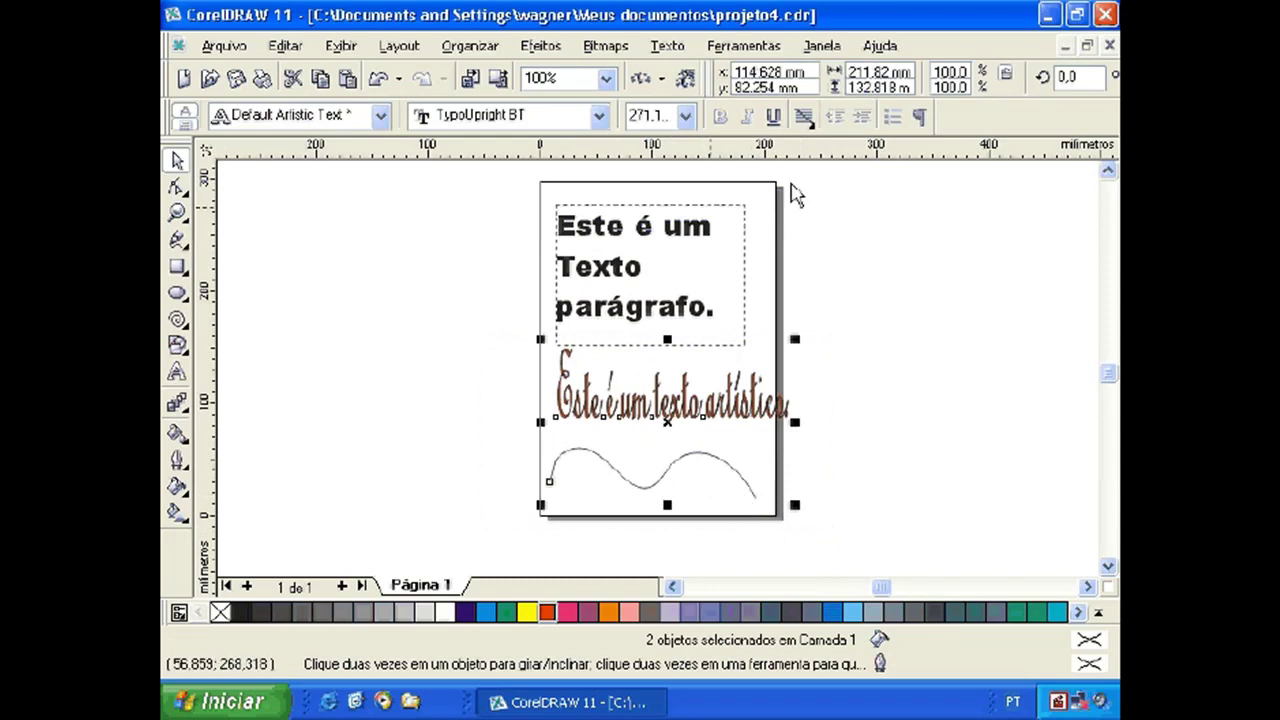
click(665, 48)
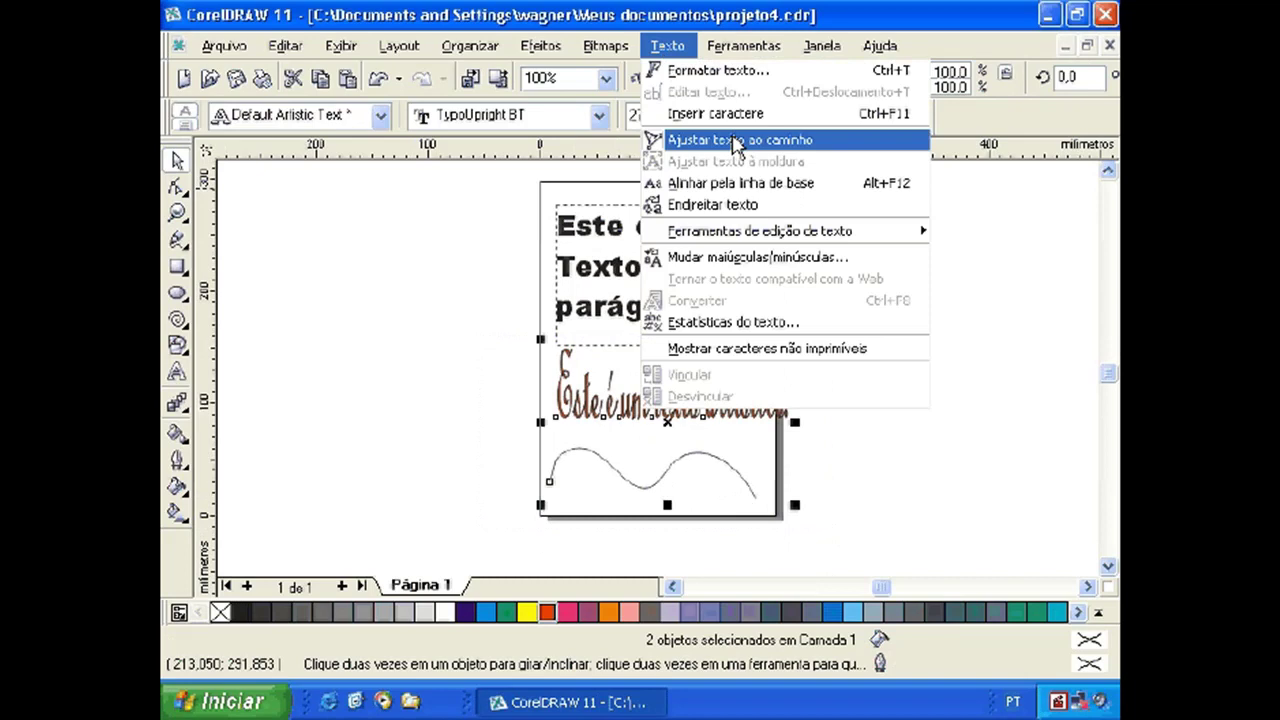
click(735, 142)
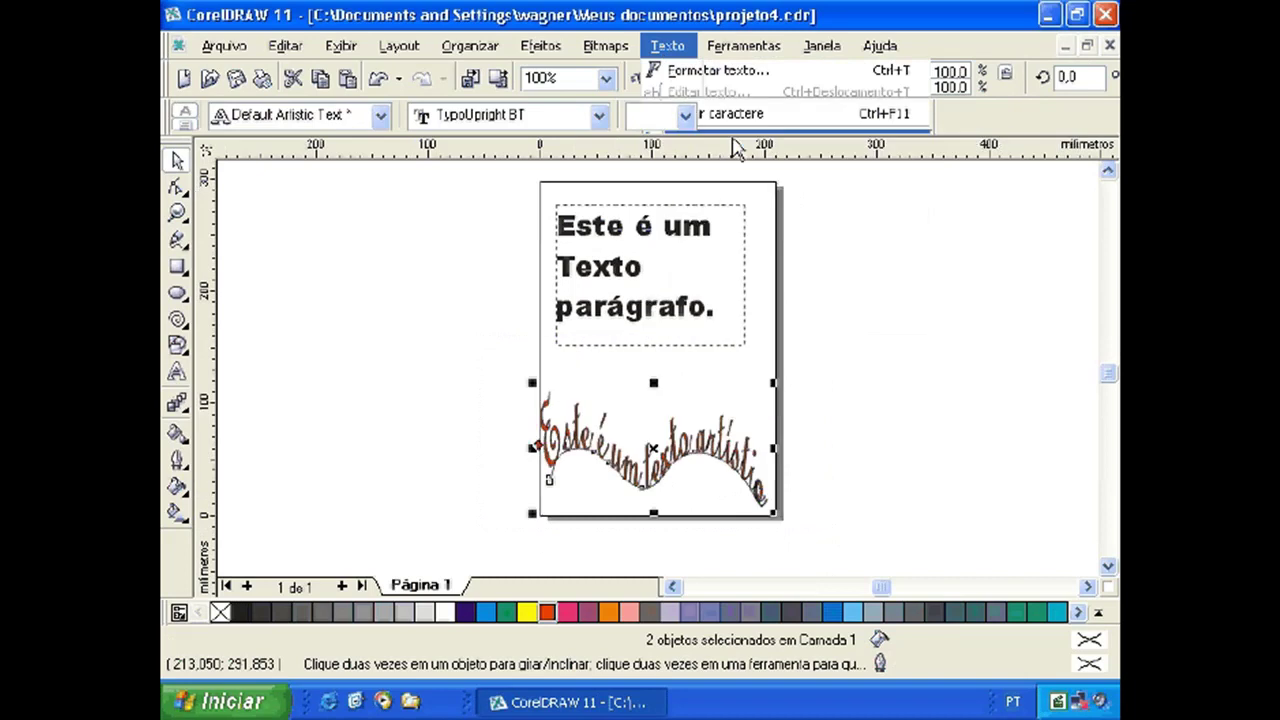
click(450, 377)
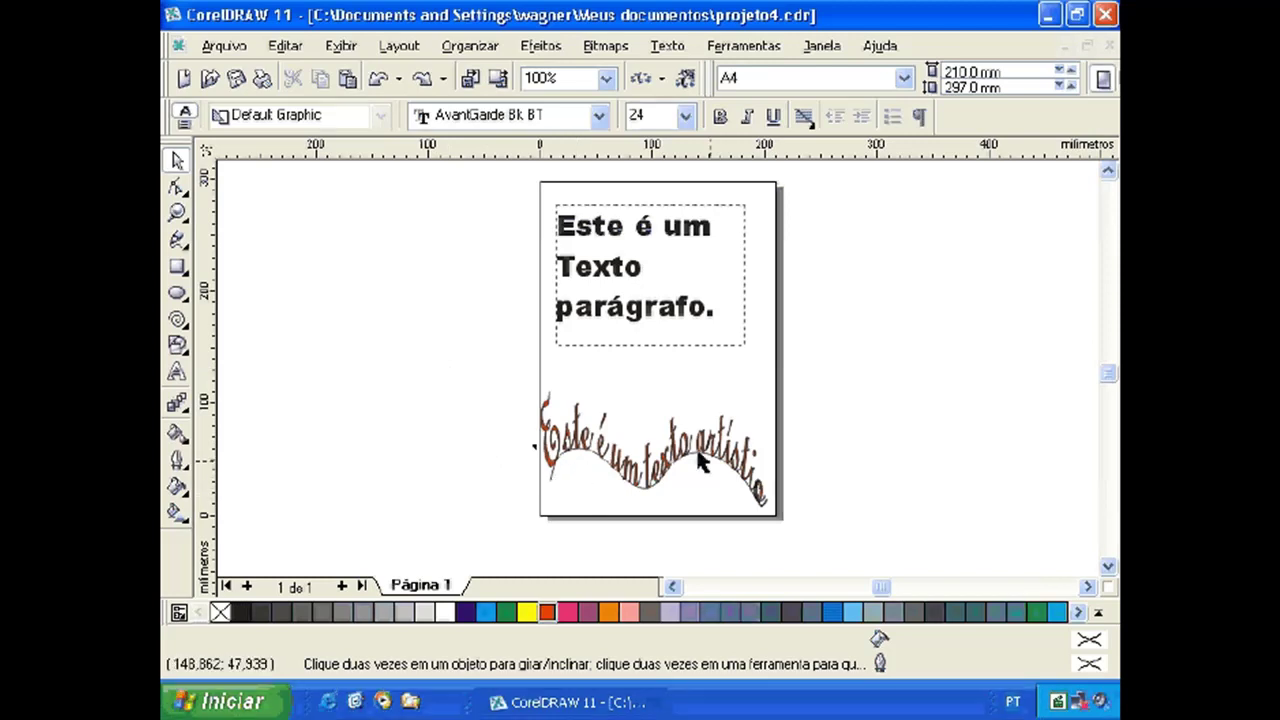
Select only the wavy path curve beneath the fitted artistic text
click(552, 485)
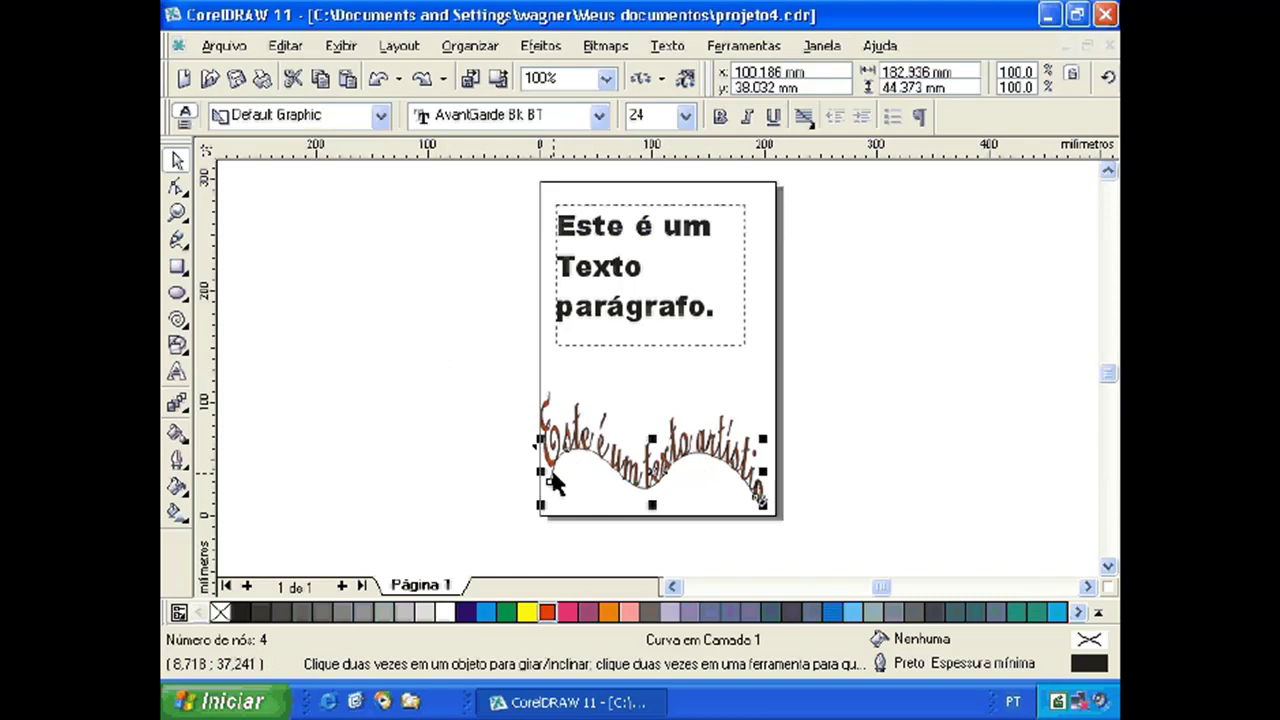